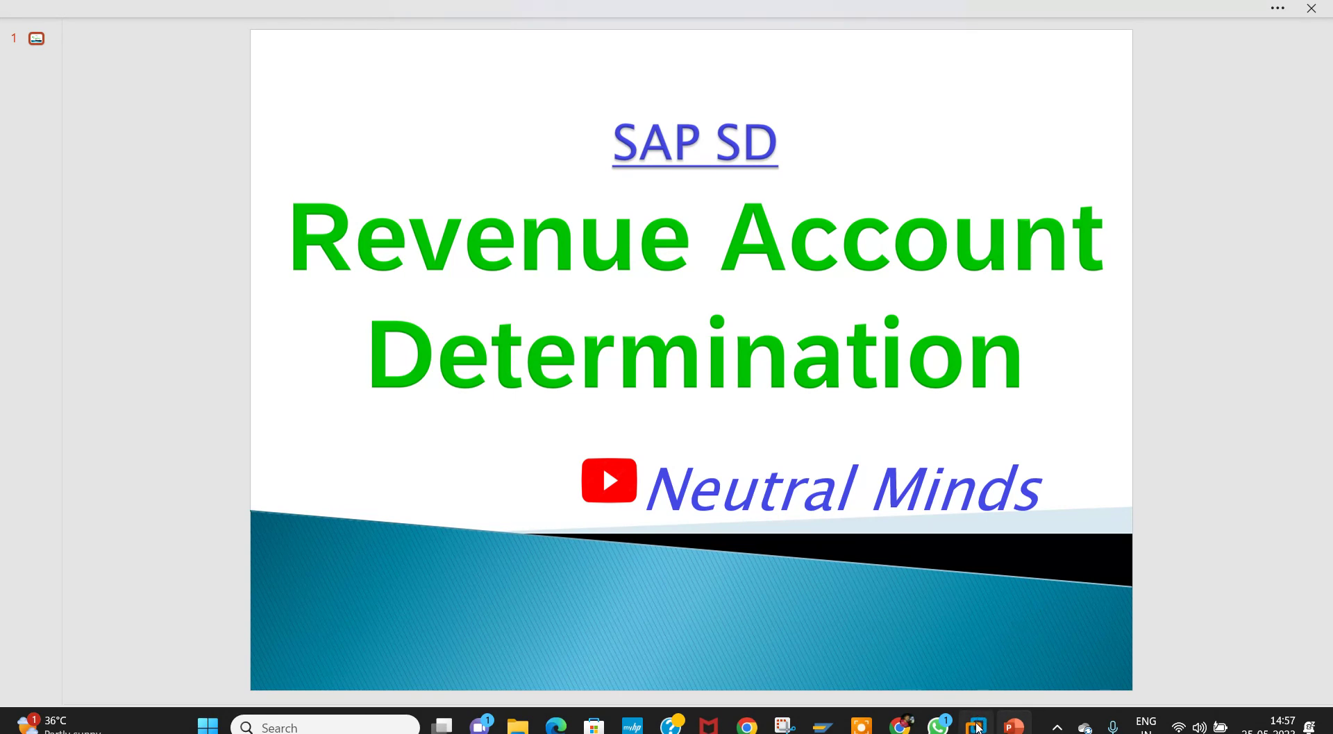
Step: Switch to the VISUINFOEHP6 SAP session and examine the invoice item's pricing conditions, including output tax, cost and the statistical indicator
mouse_move(977, 726)
left_click(985, 654)
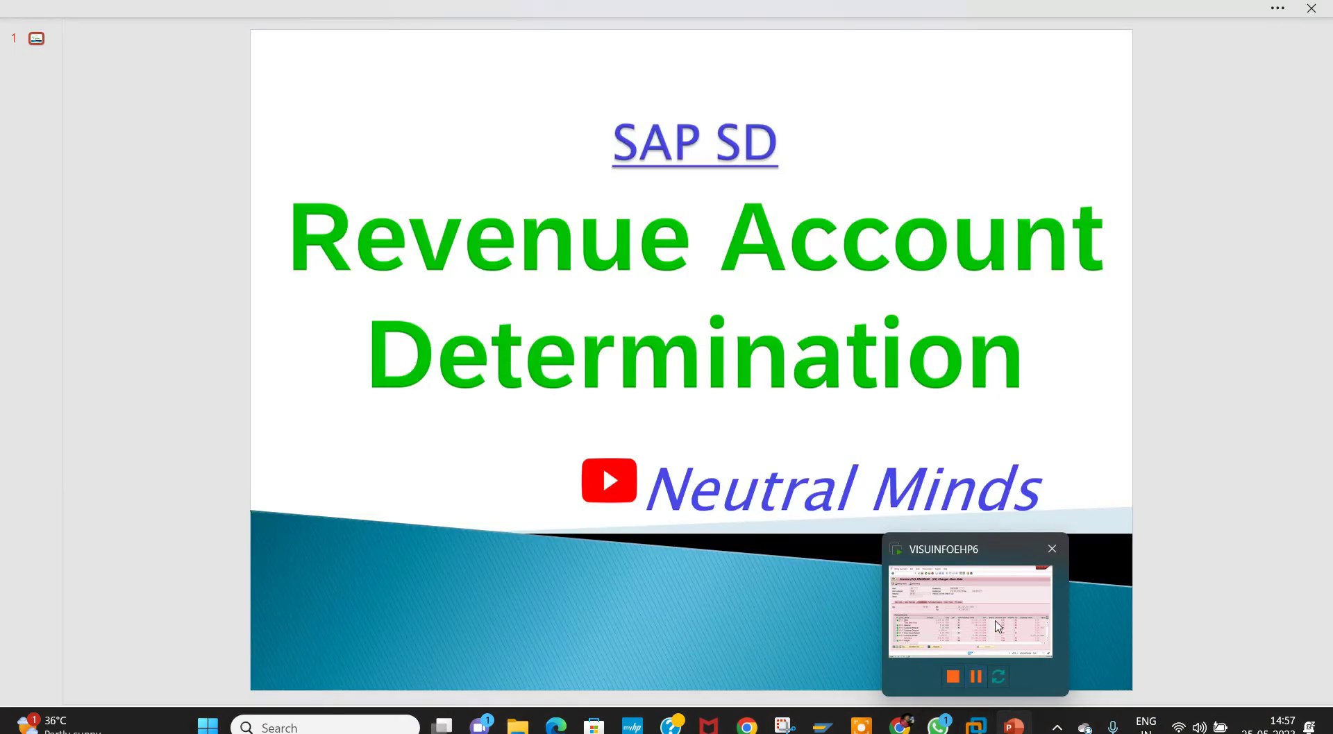
left_click(998, 626)
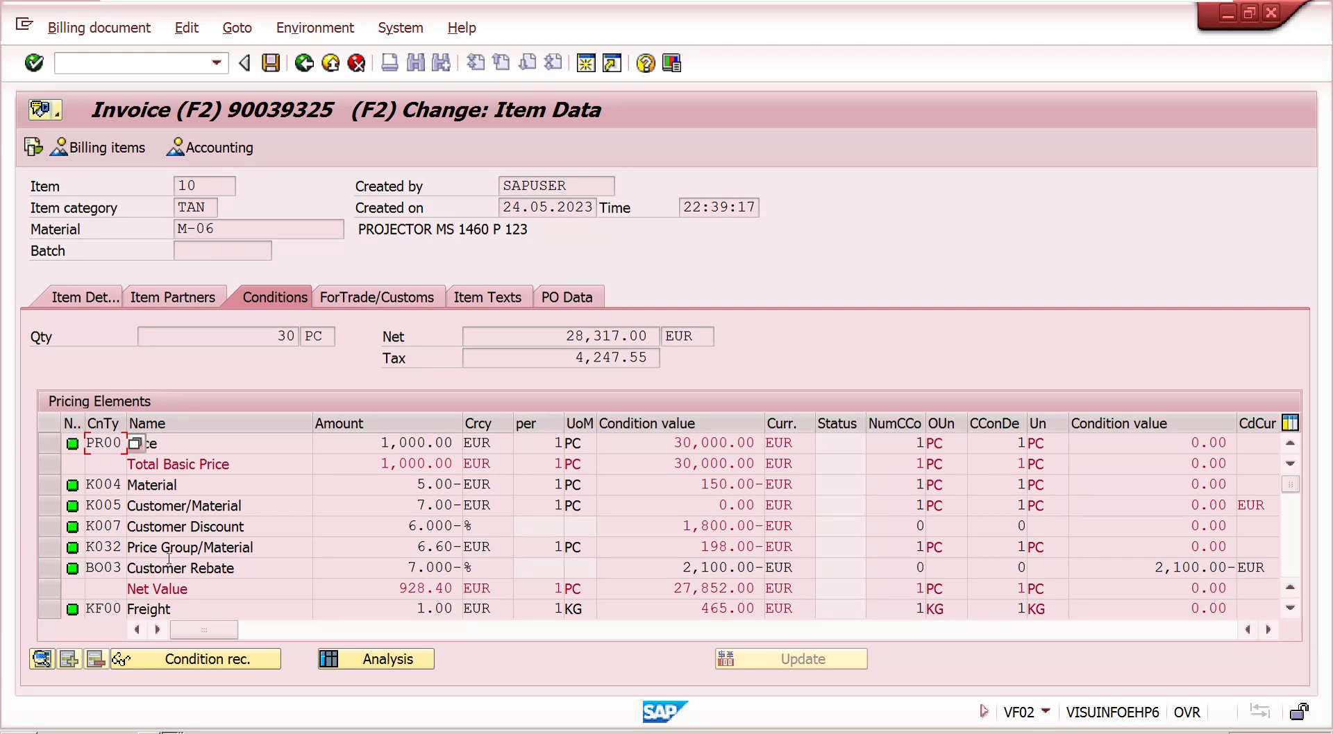
left_click(1288, 531)
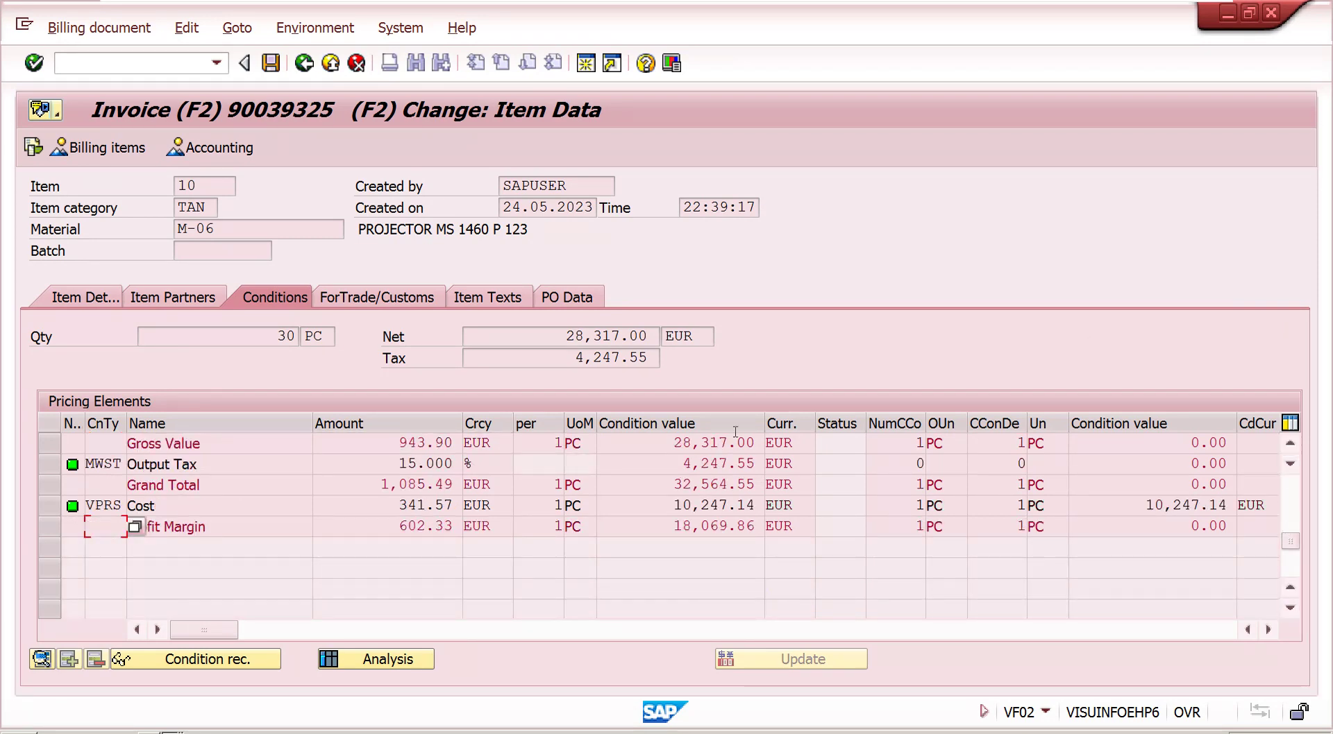
left_click(111, 465)
left_click(1267, 630)
left_click(1267, 629)
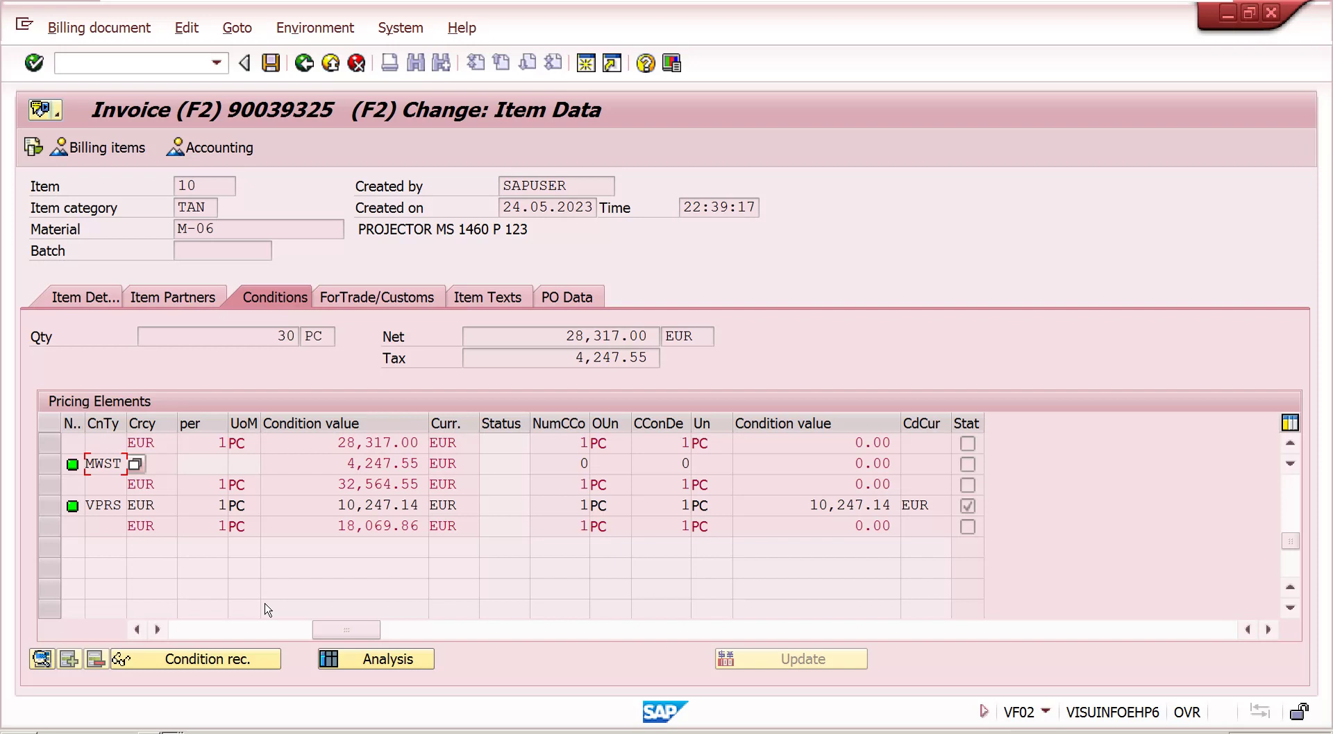
left_click(200, 632)
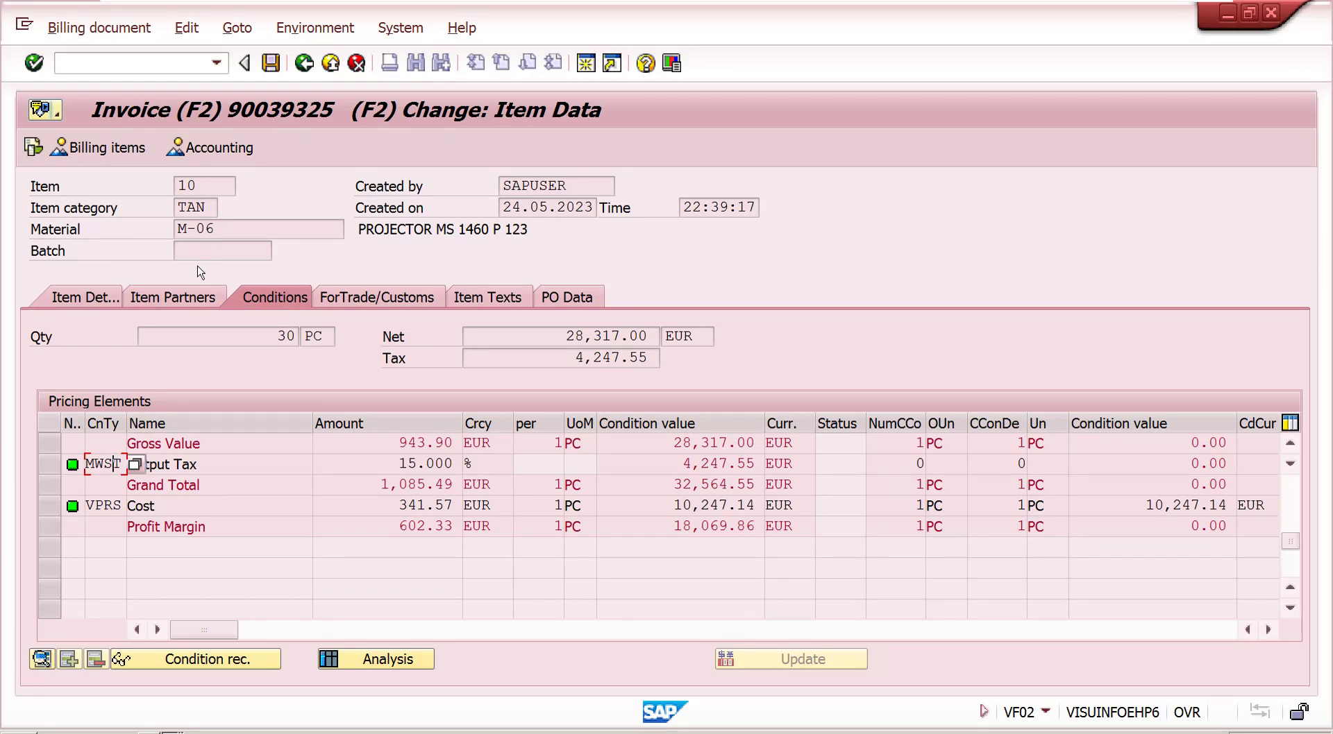
Step: Open the accounting document linked to the invoice from its list of documents in accounting
left_click(205, 154)
left_click(215, 285)
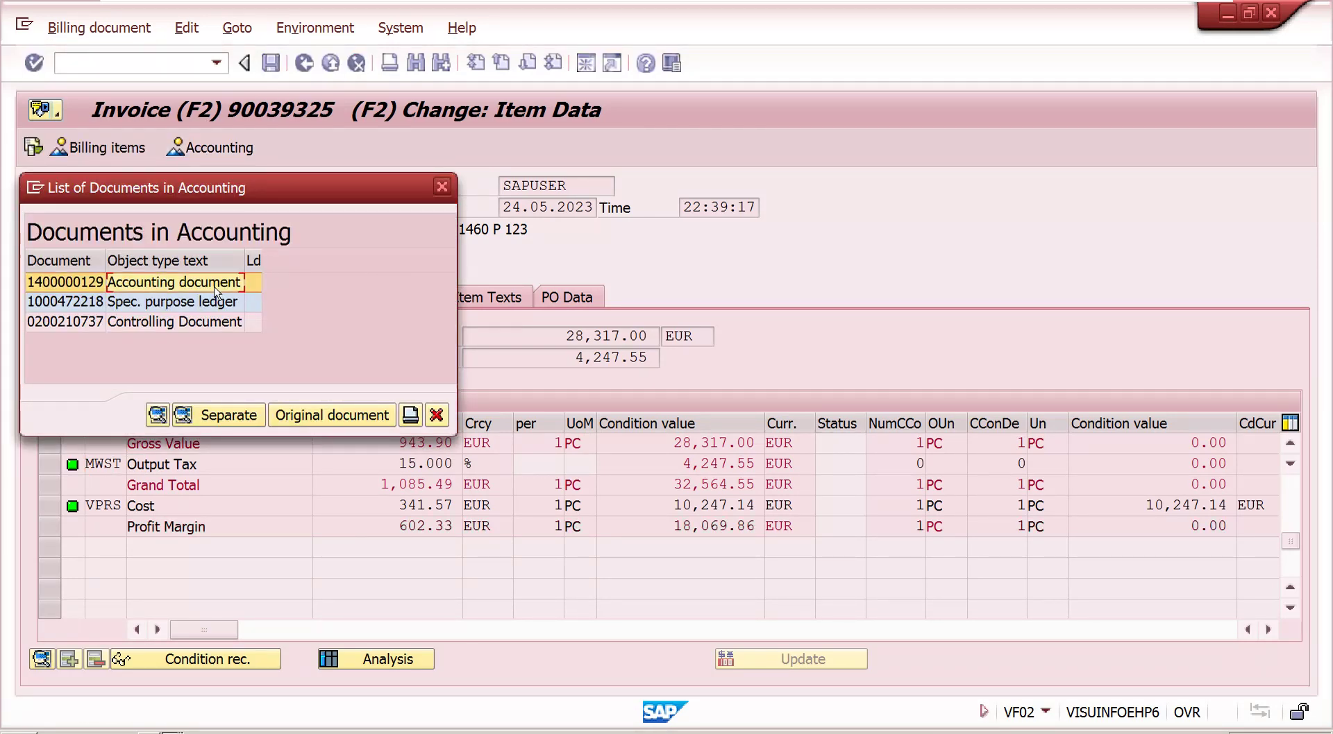
double_click(215, 286)
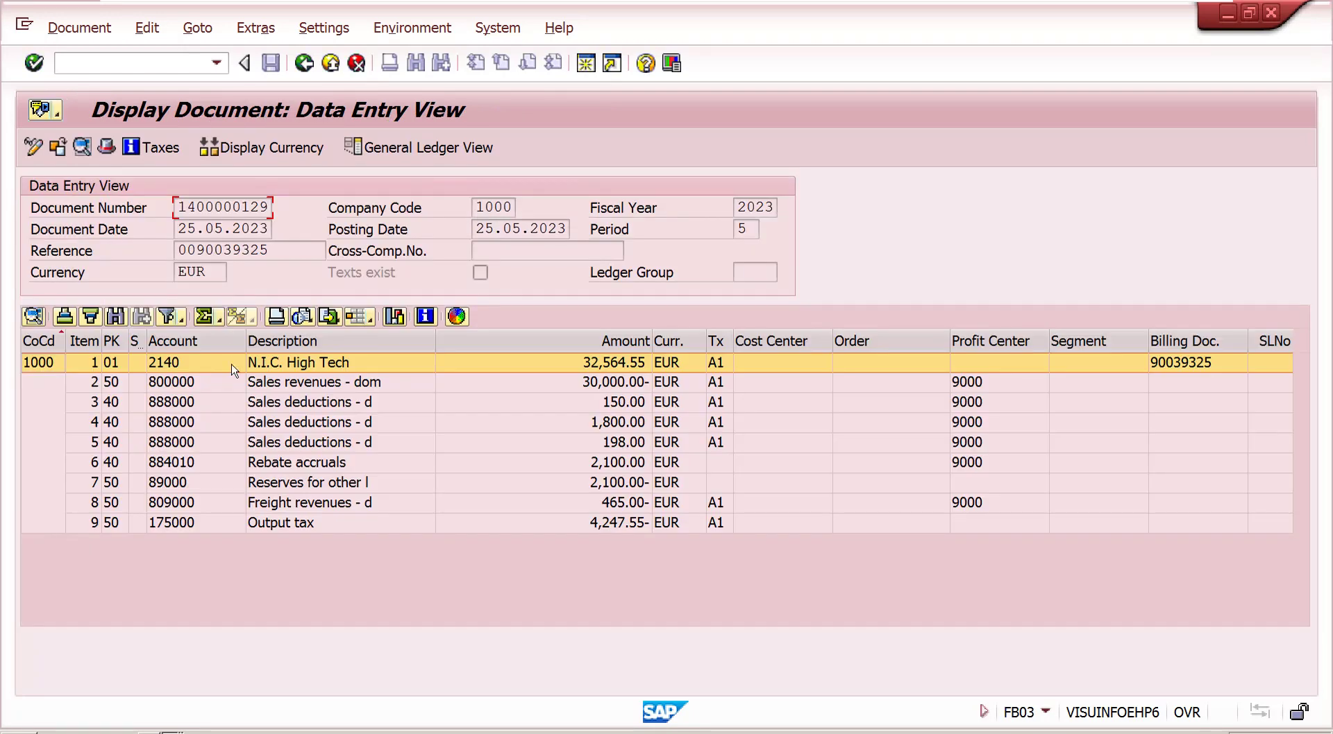
Step: Examine the G/L accounts posted for the customer, revenue, rebate, reserve and freight items, and the output tax line item's details
left_click(197, 362)
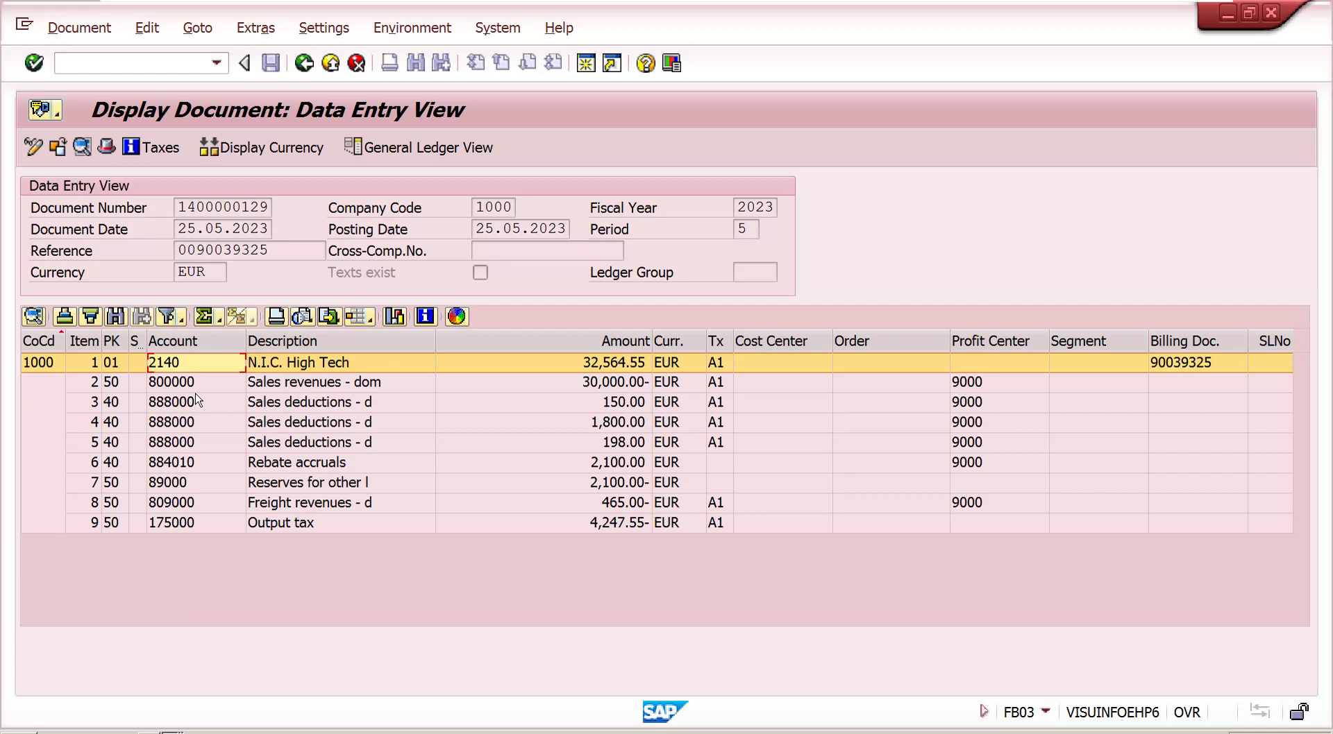
left_click(188, 388)
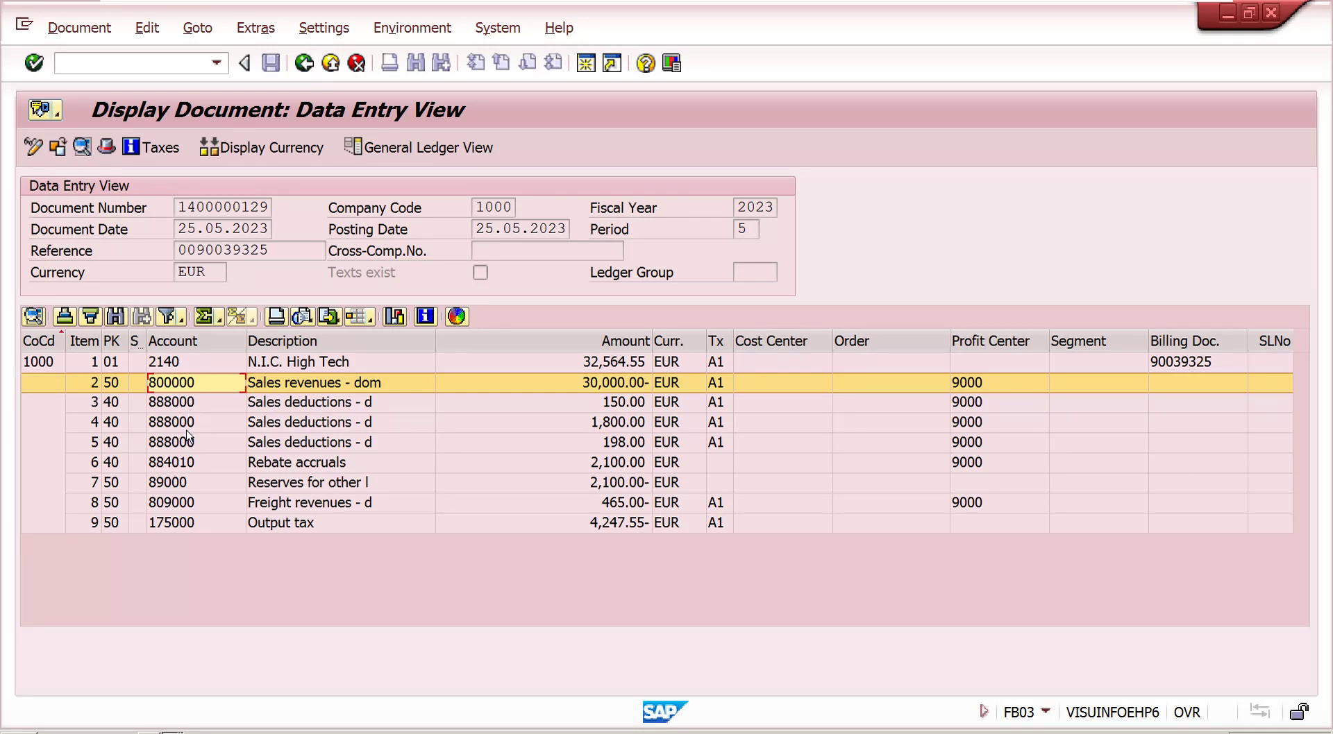
left_click(185, 465)
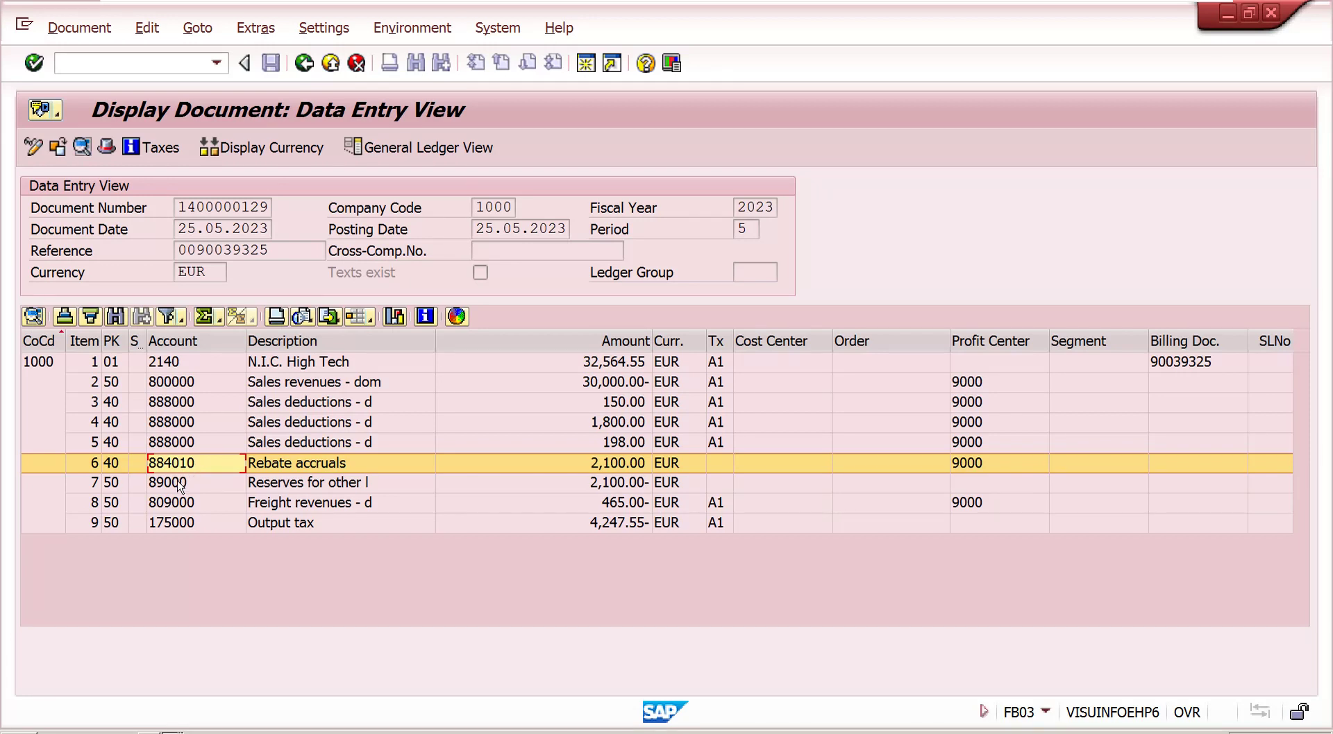
left_click(185, 484)
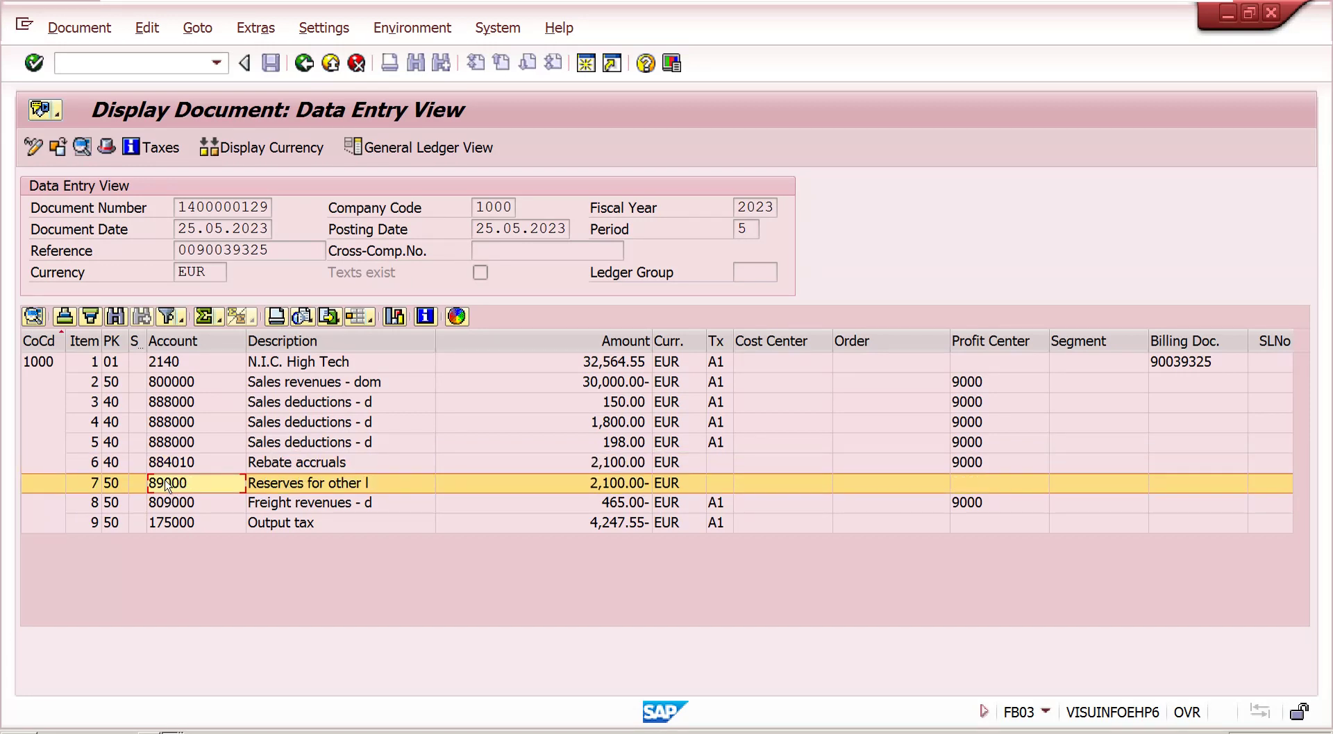
left_click(187, 505)
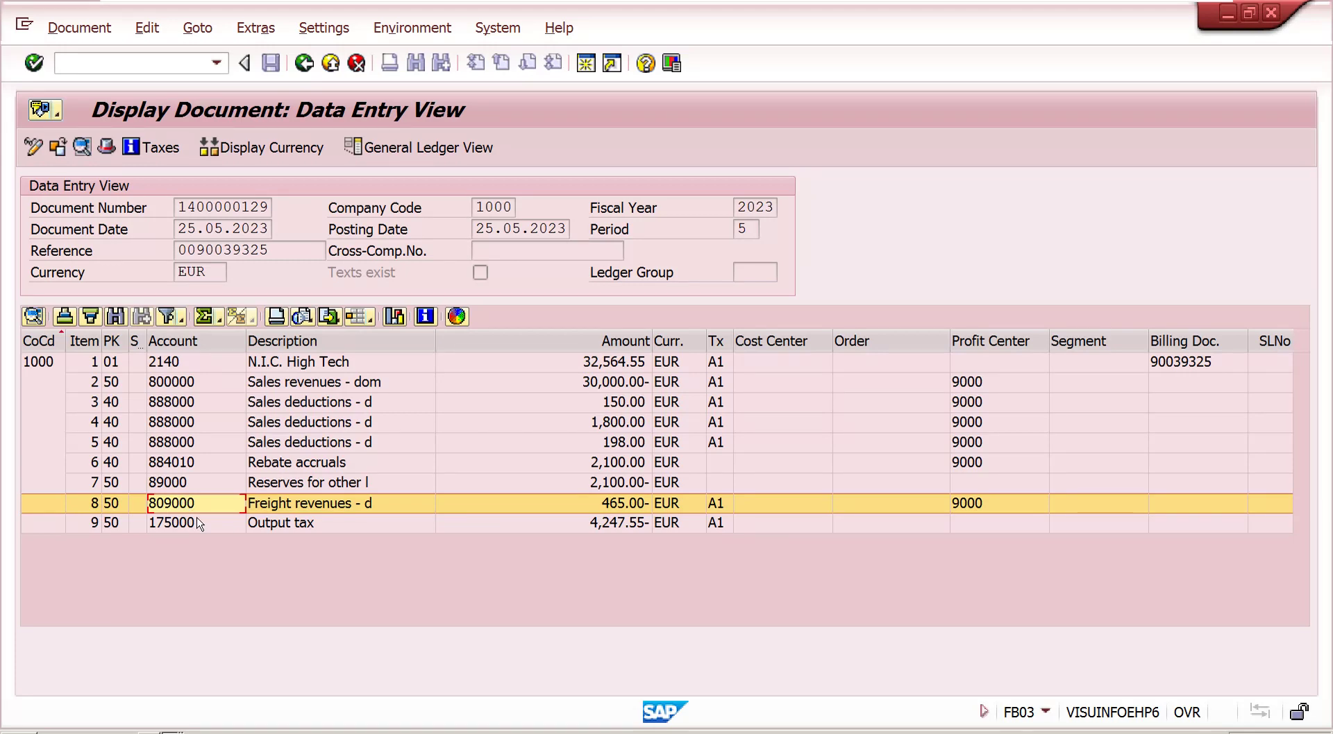
left_click(201, 524)
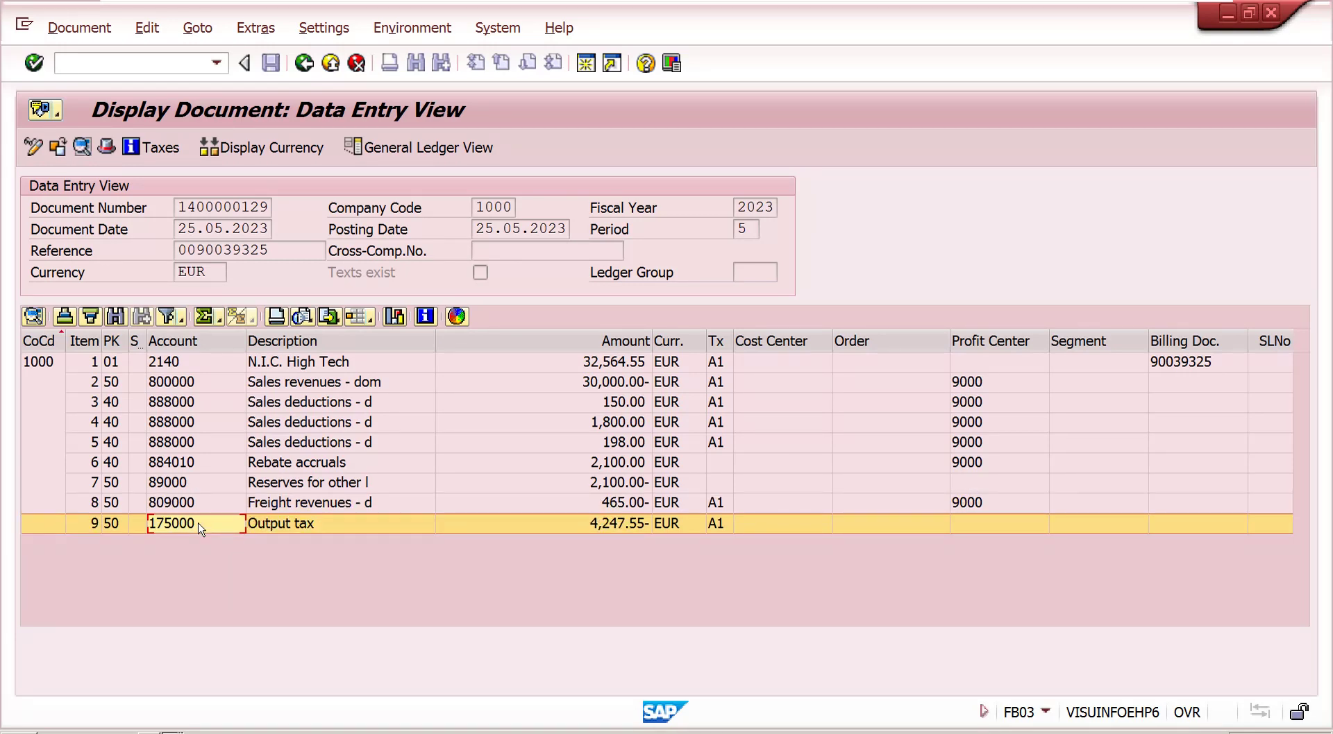
double_click(200, 525)
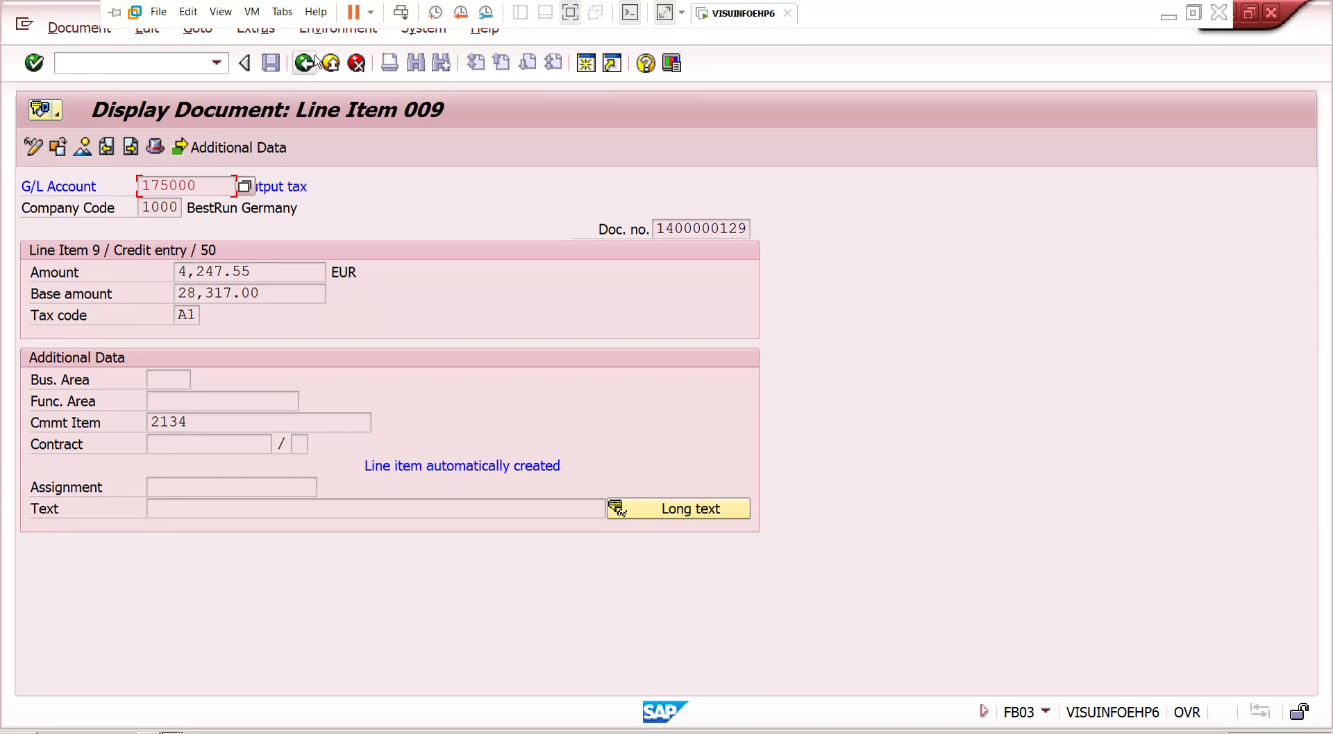
left_click(306, 63)
Step: Leave the accounting document for transaction SPRO and open the SAP Reference IMG
left_click(127, 64)
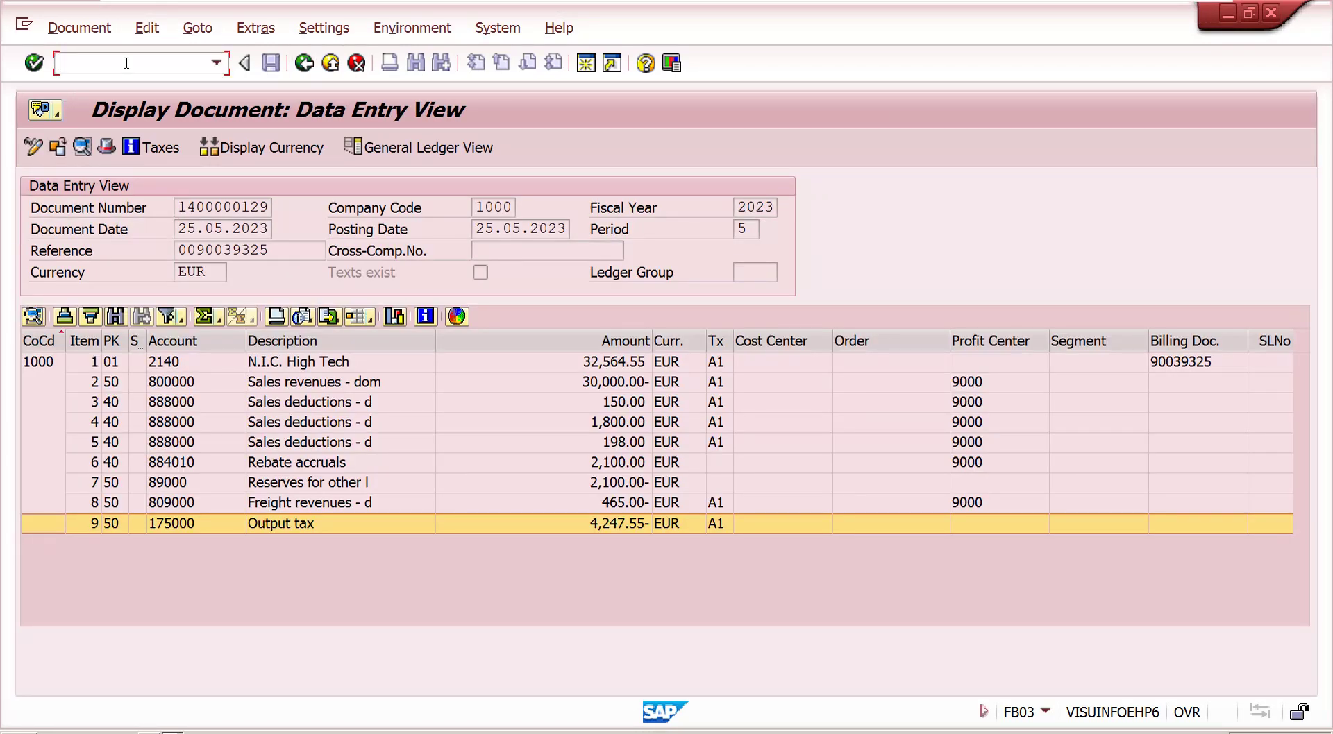
type("/nspro")
key("Return")
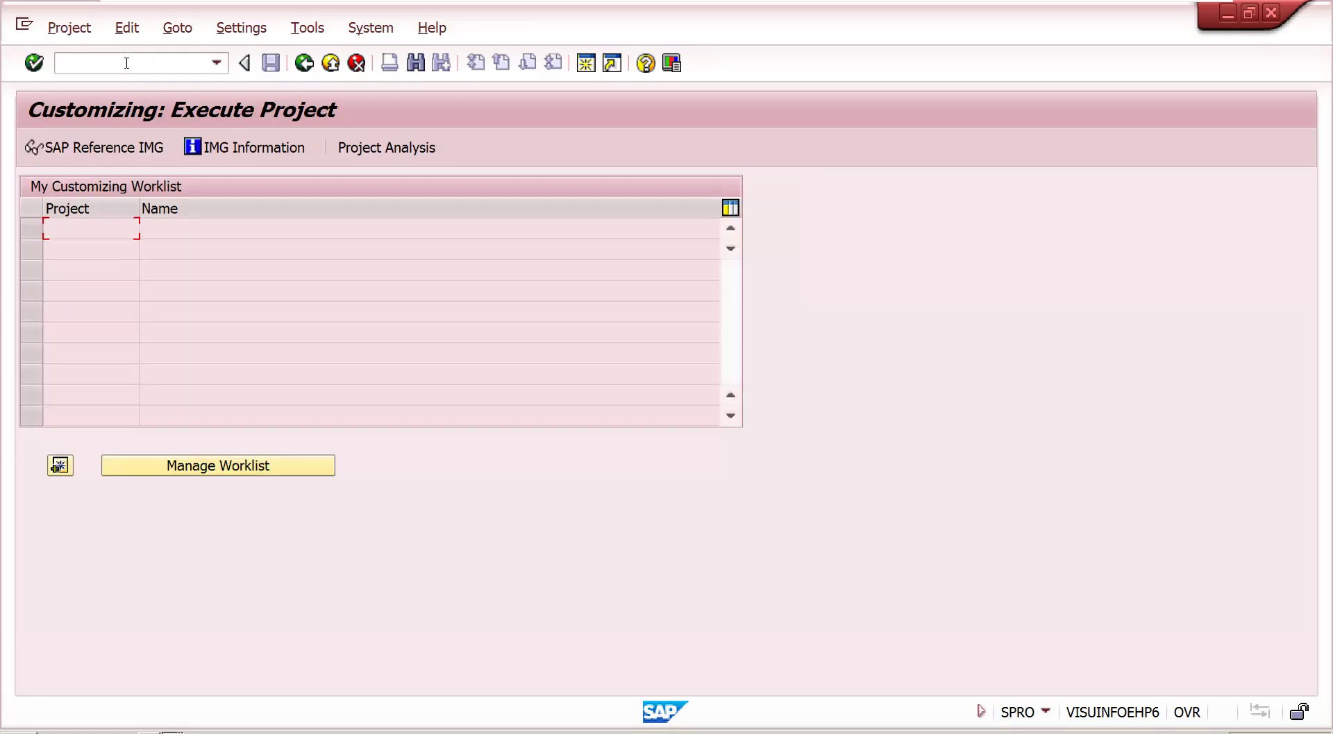
left_click(131, 148)
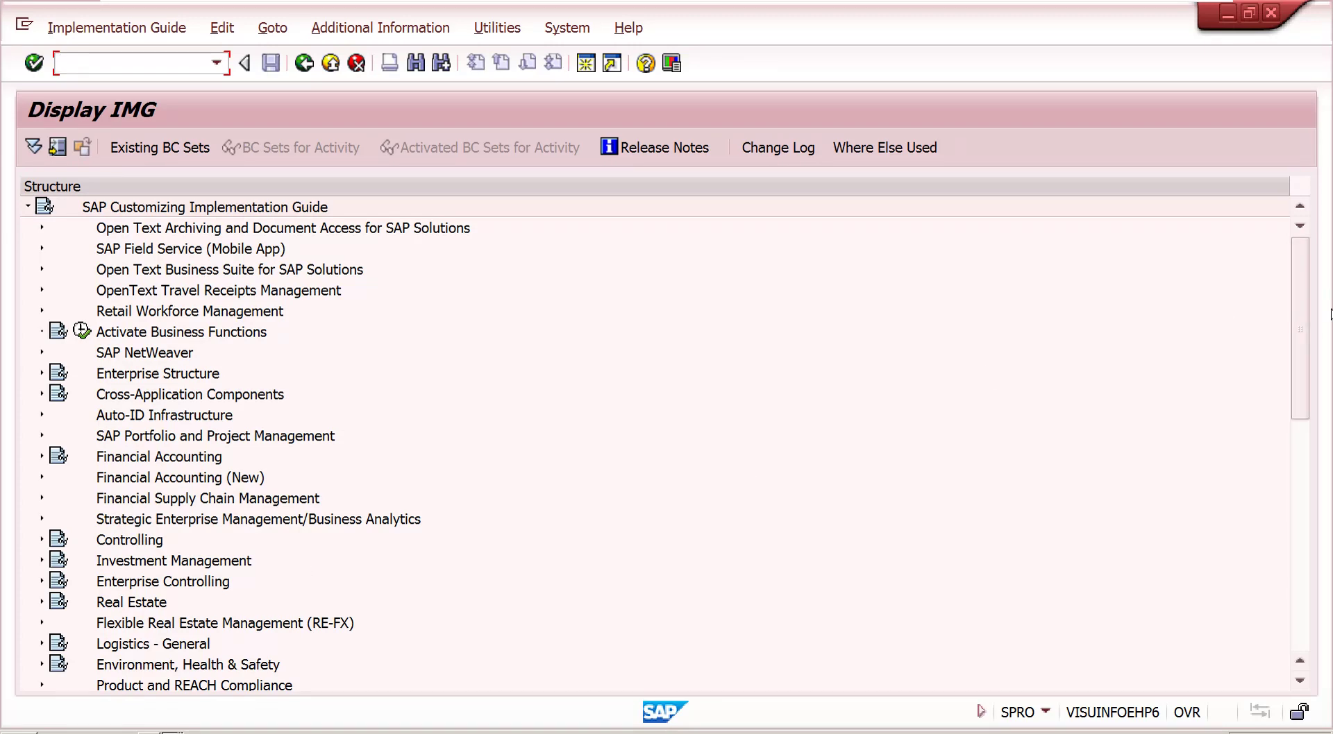
Step: Expand the IMG structure through Sales and Distribution and Basic Functions to Account Assignment/Costing
left_click(1302, 474)
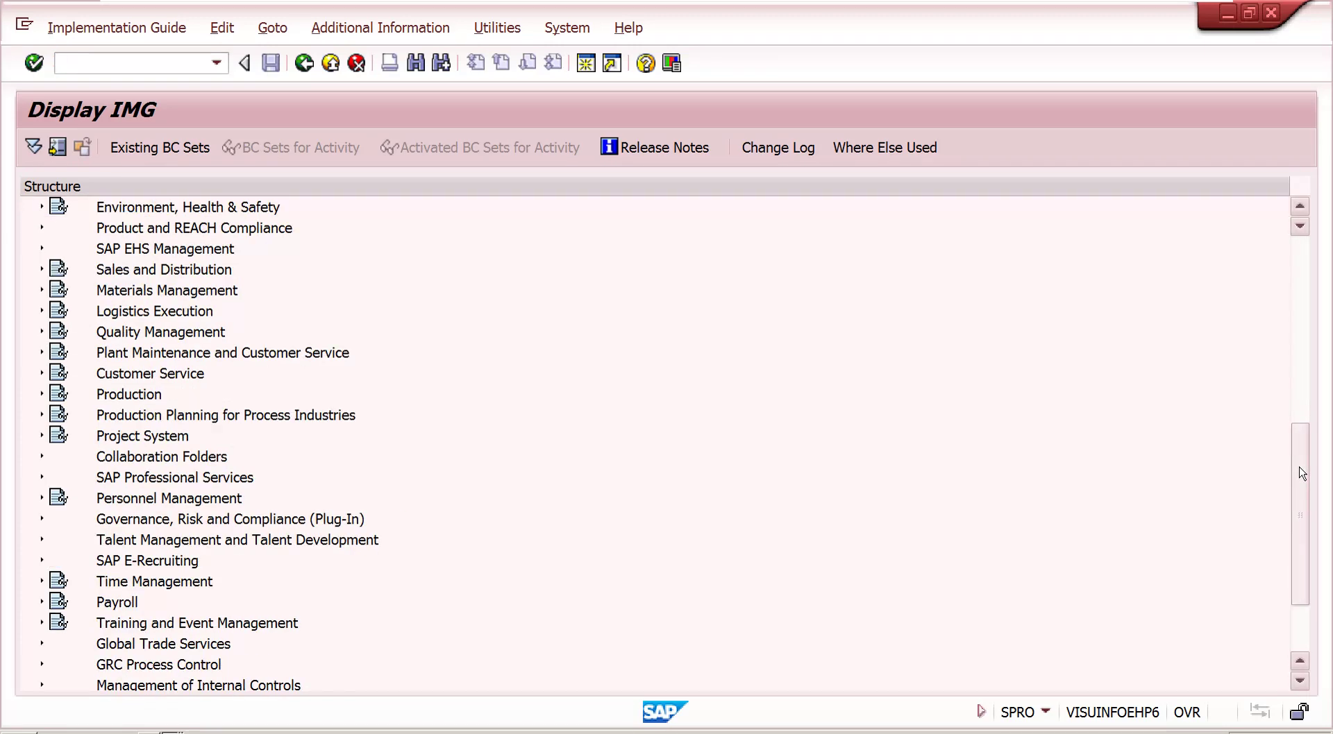
left_click(43, 271)
left_click(55, 313)
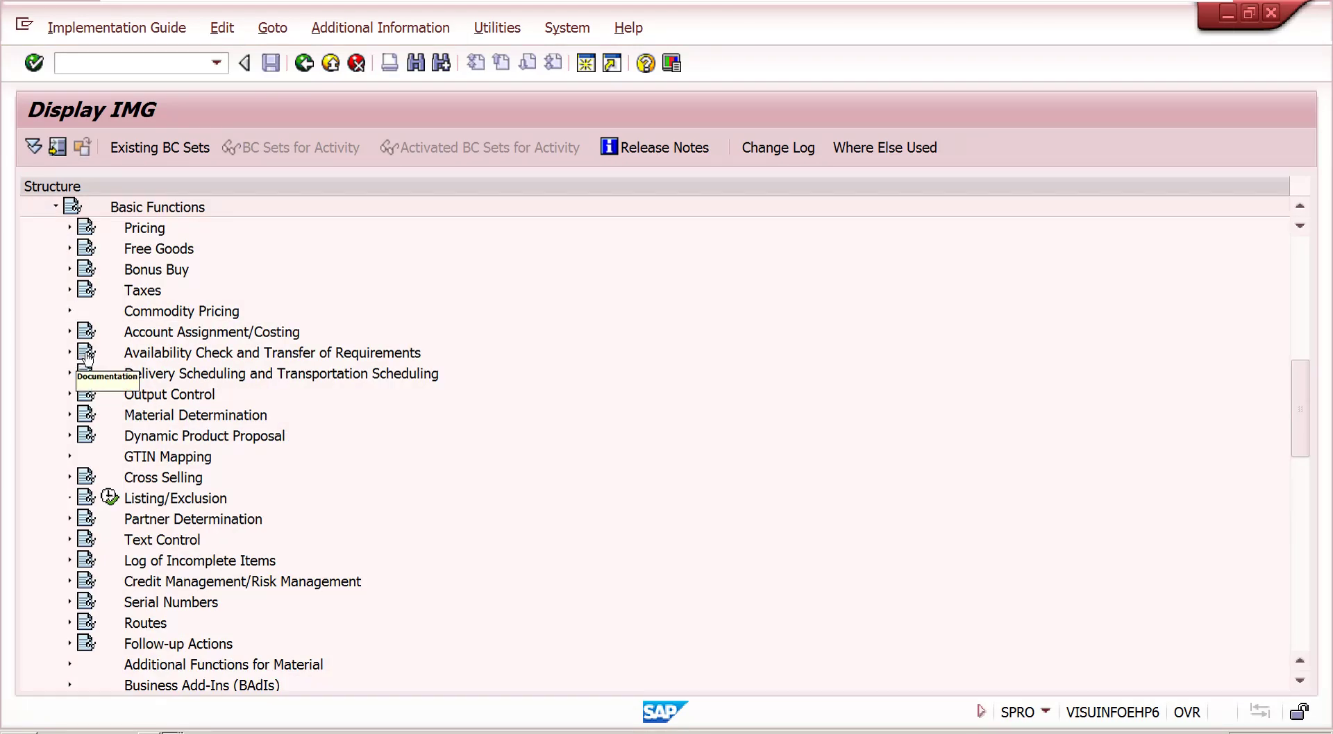
left_click(186, 333)
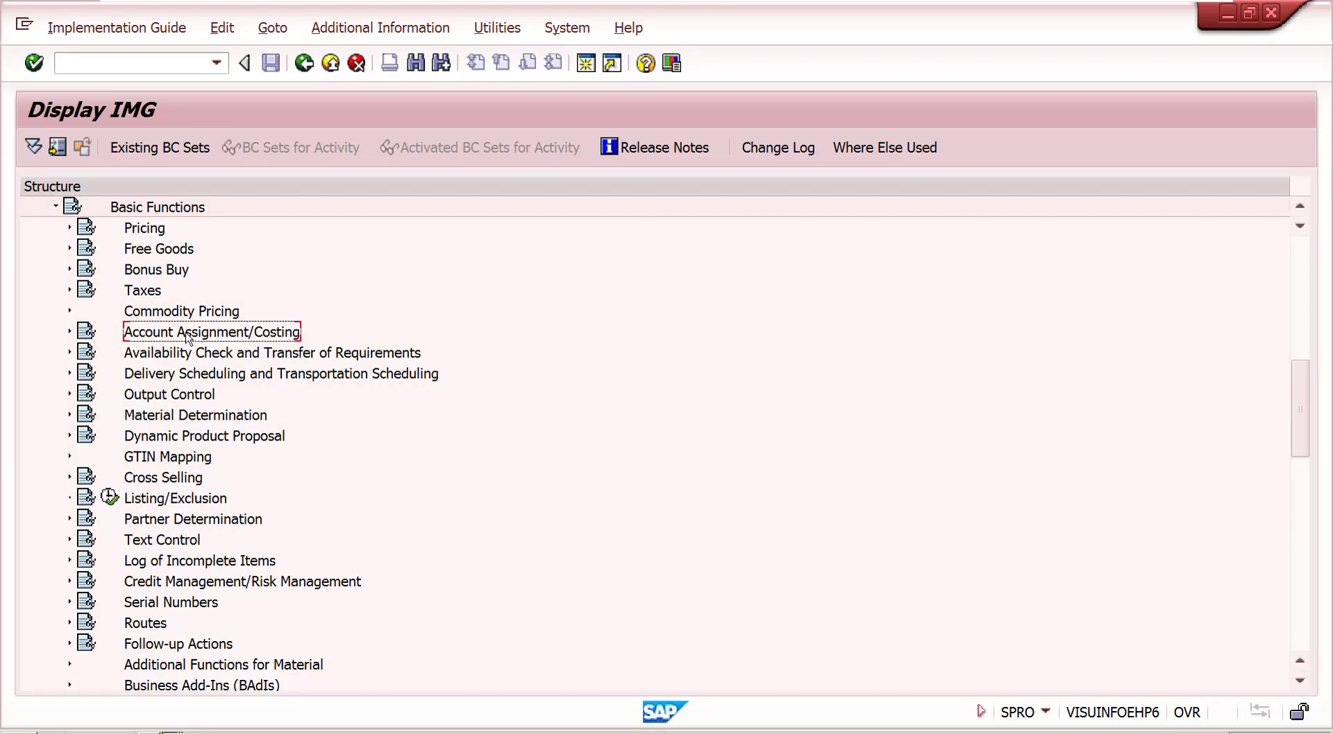
left_click(70, 332)
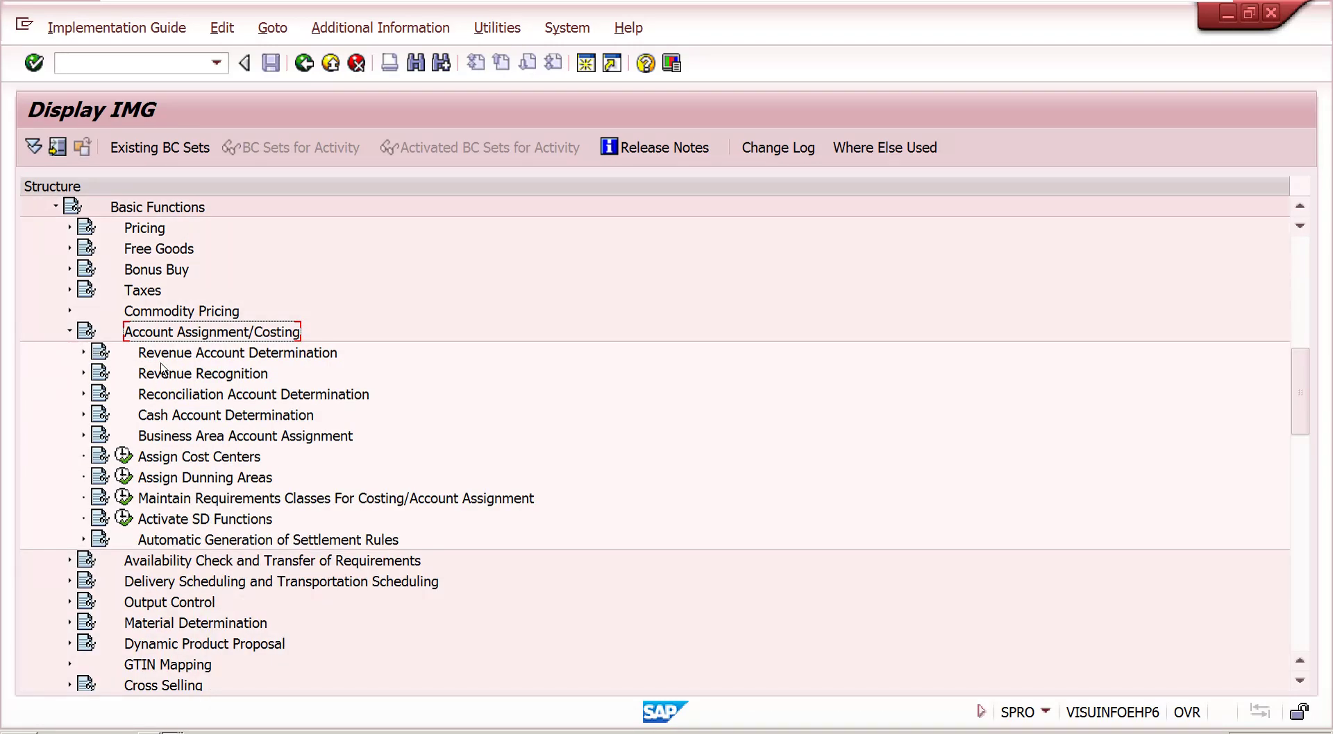
Step: Under Revenue Account Determination, open the Materials: Account Assignment Groups activity of Check Master Data Relevant For Account Assignment
left_click(83, 352)
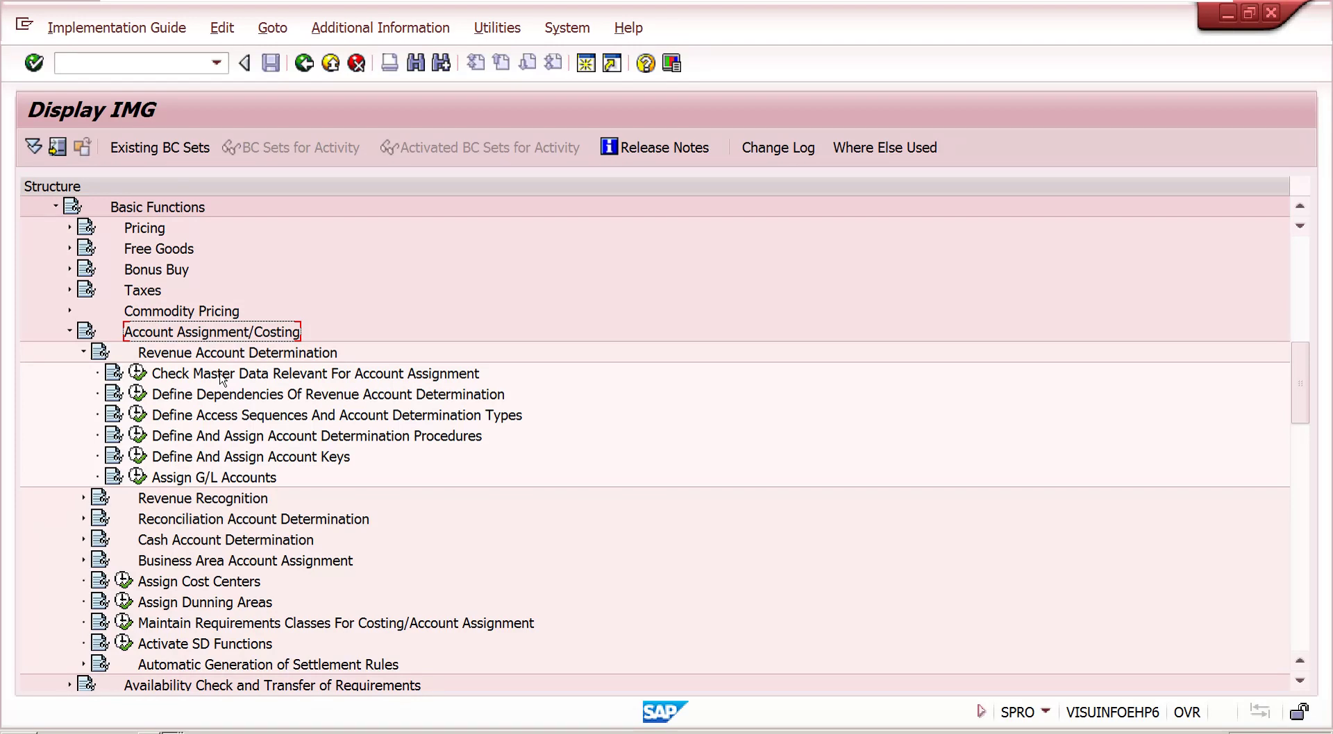
left_click(138, 375)
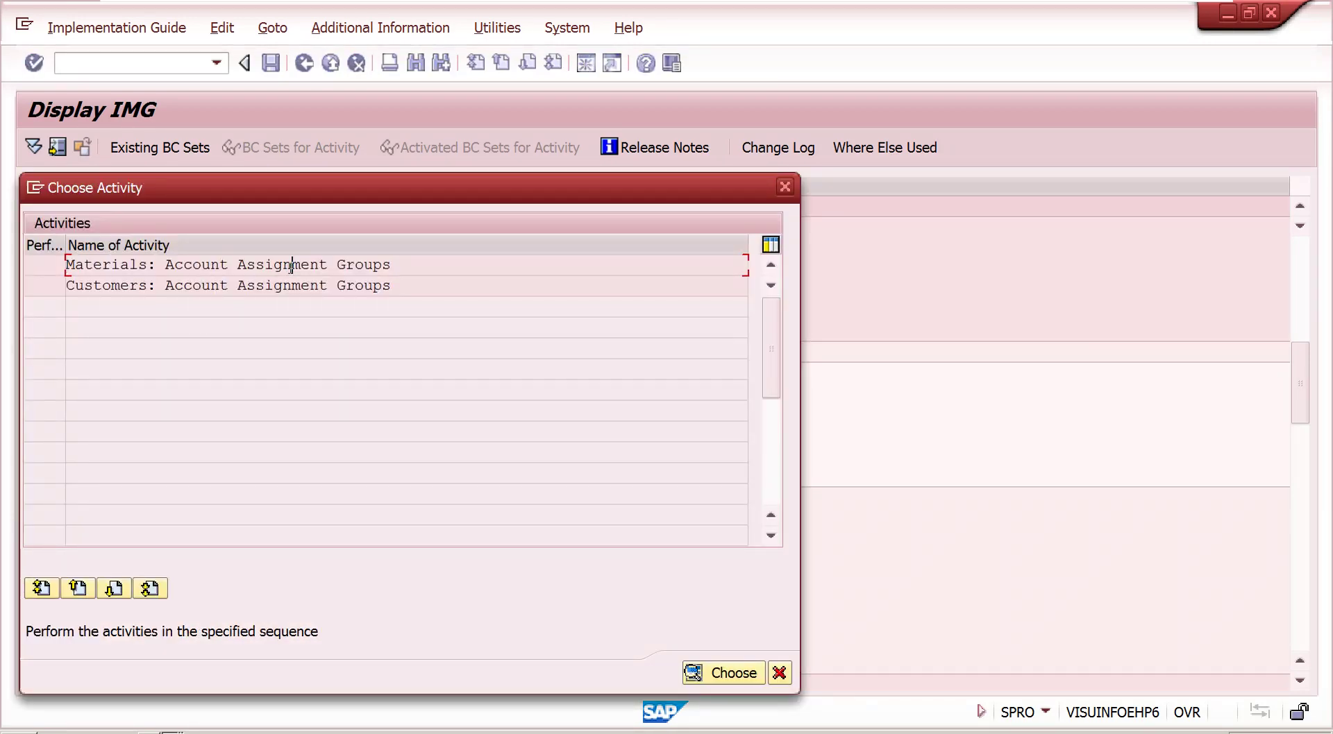
double_click(290, 266)
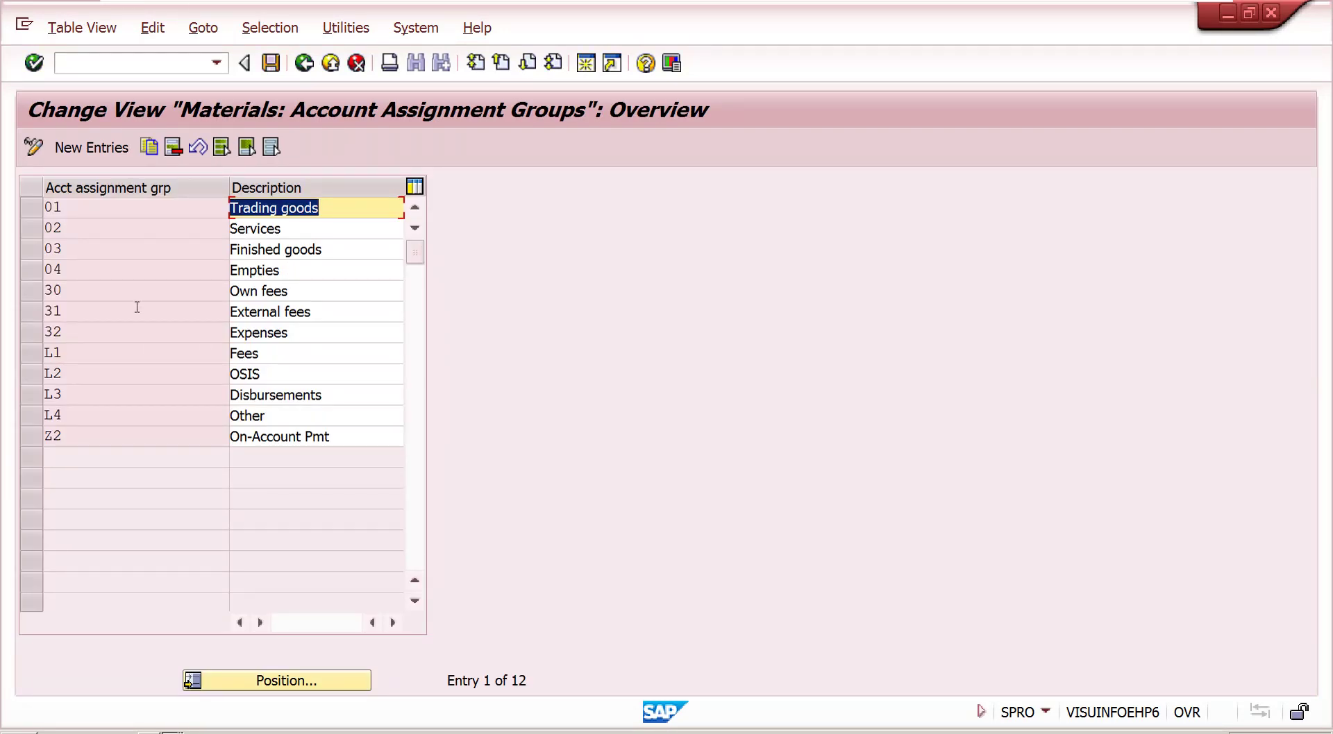
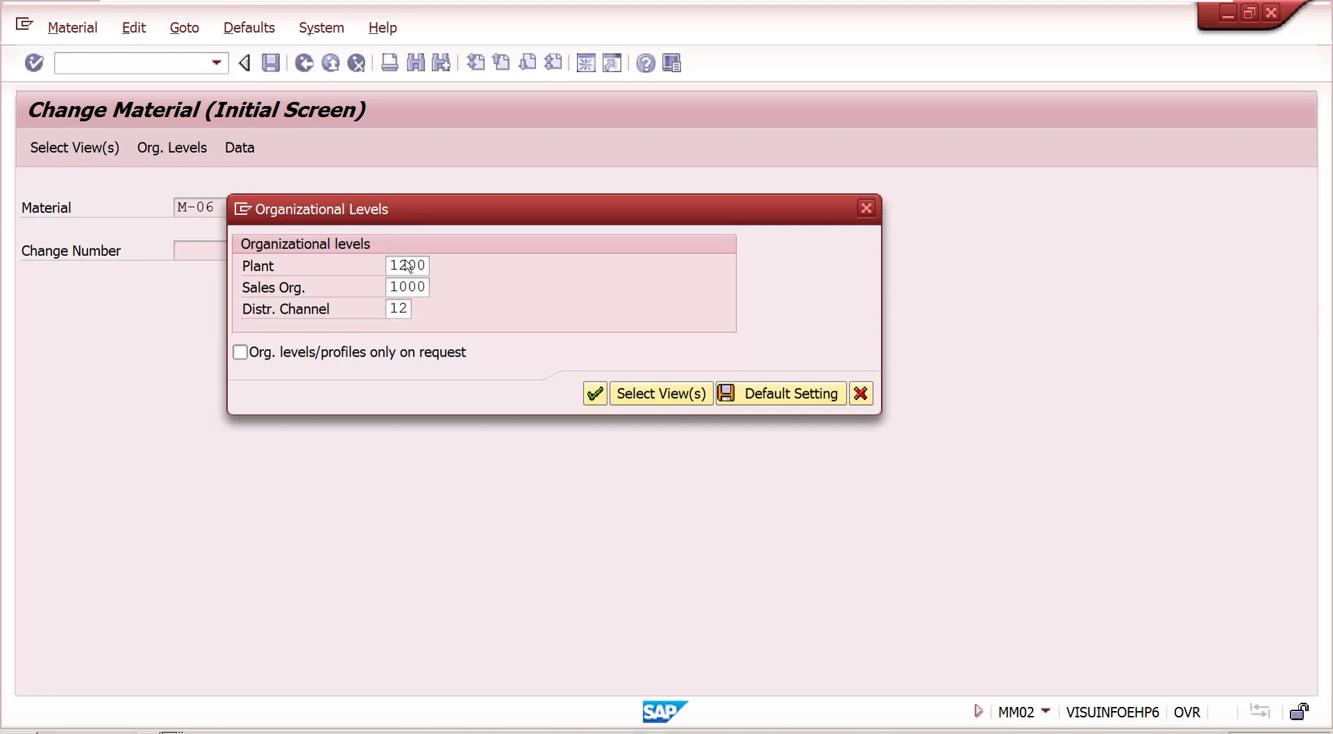
Step: In material M-06's sales data for plant 1200, sales organization 1000 and channel 12, check the available account assignment groups
key("Return")
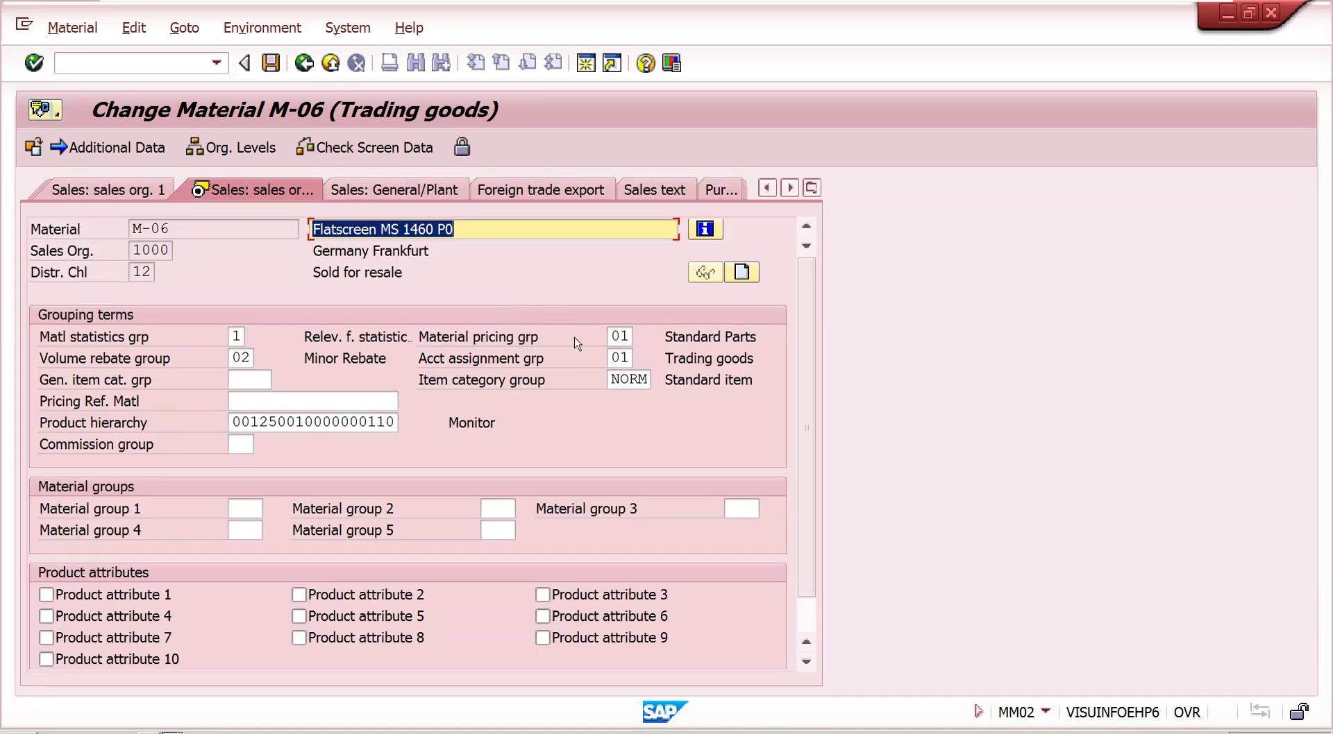
left_click(630, 357)
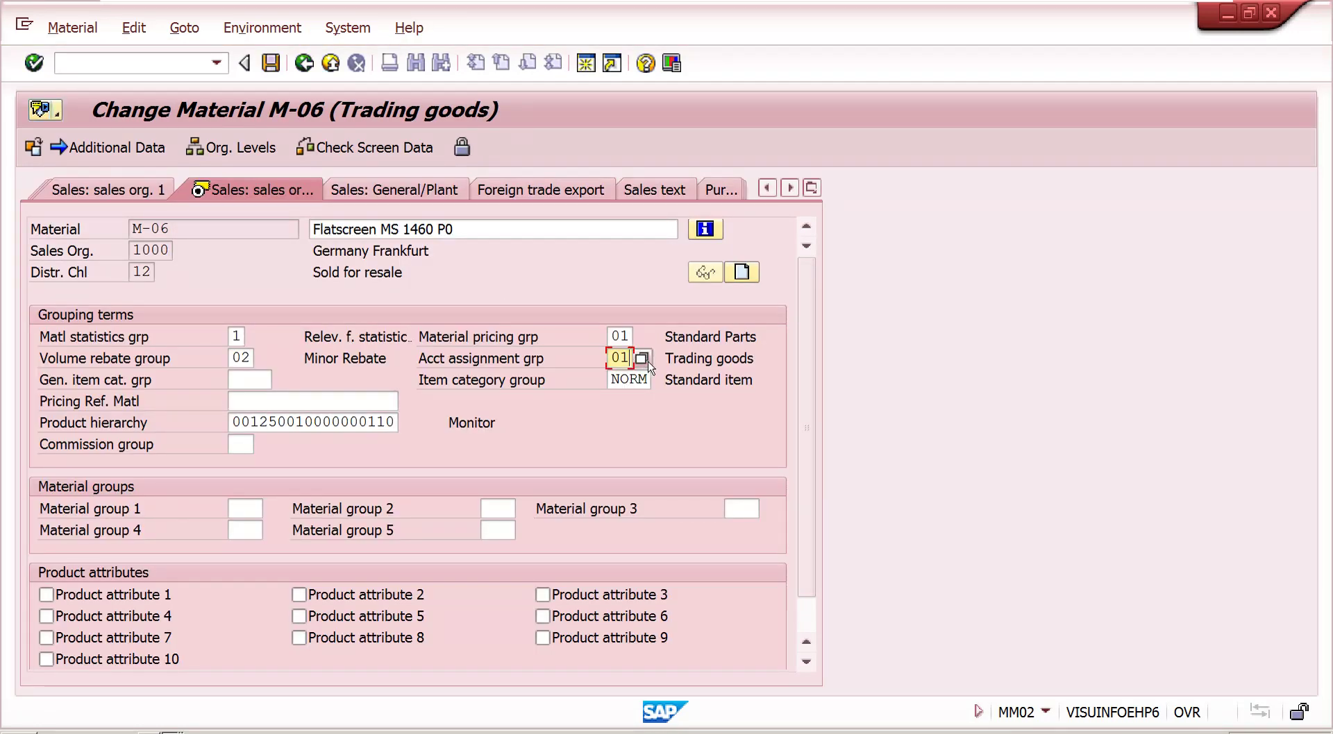
left_click(645, 360)
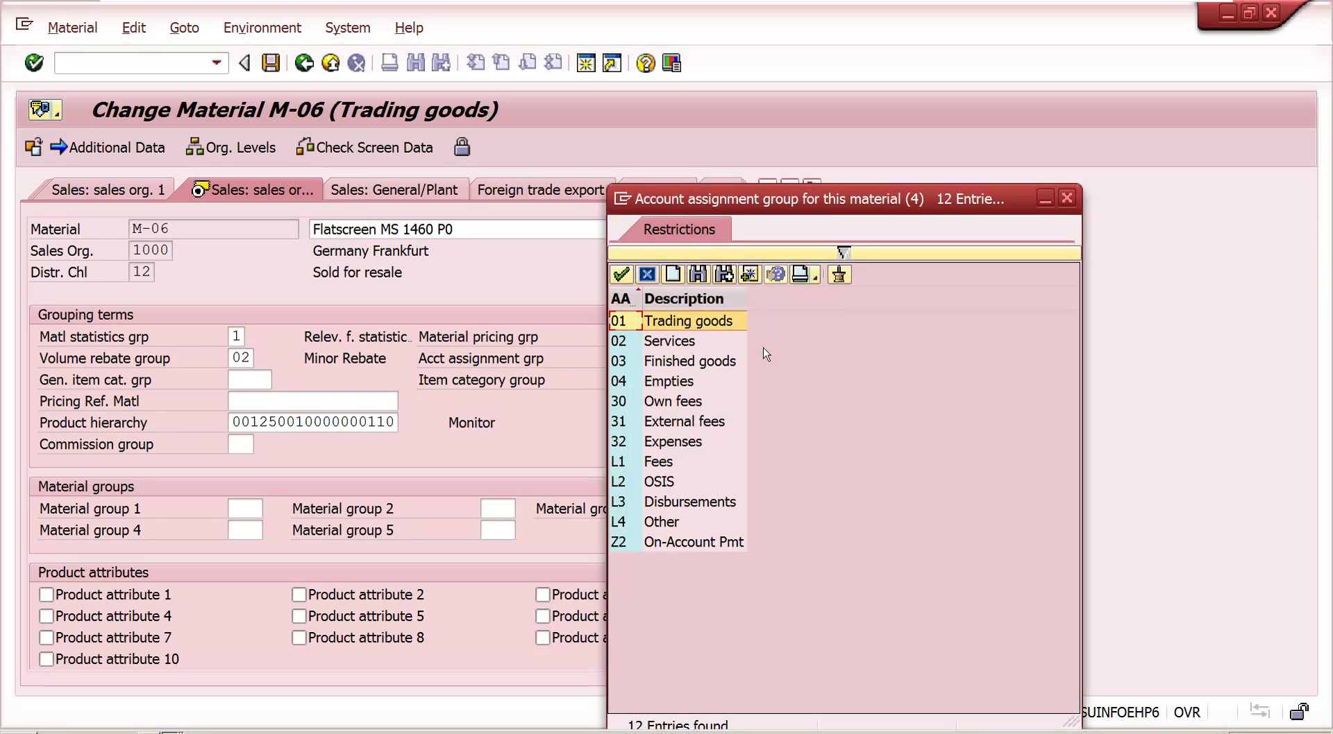
left_click(1066, 200)
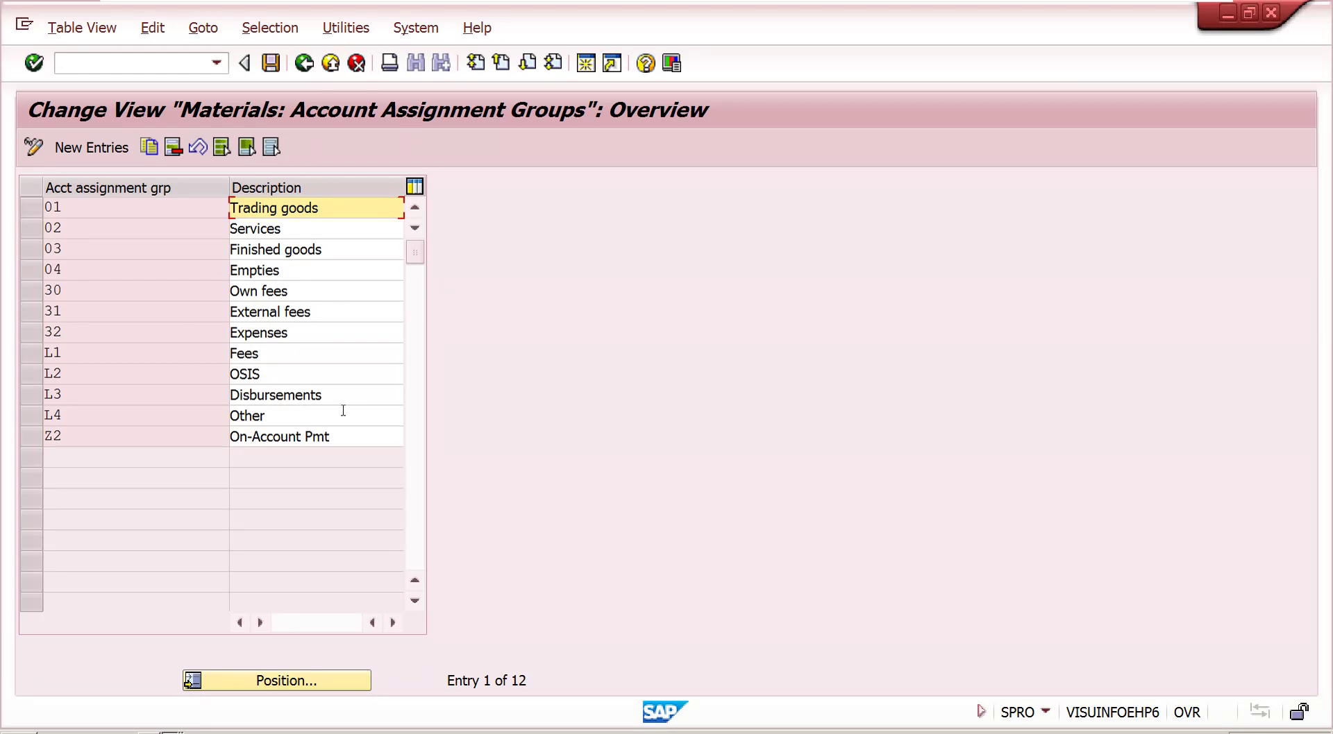
Step: Leave the material account assignment groups, review the Customers: Account Assignment Groups activity, and return to the IMG structure
double_click(99, 333)
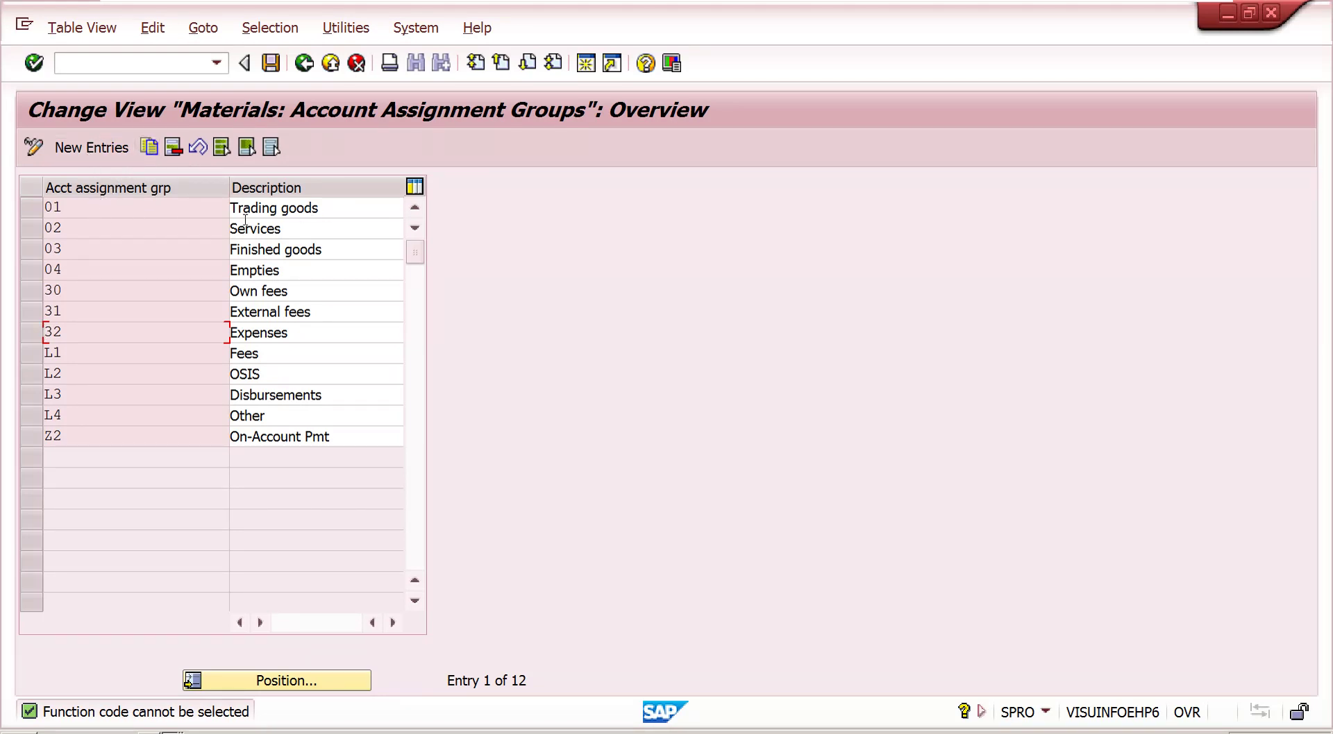
left_click(303, 64)
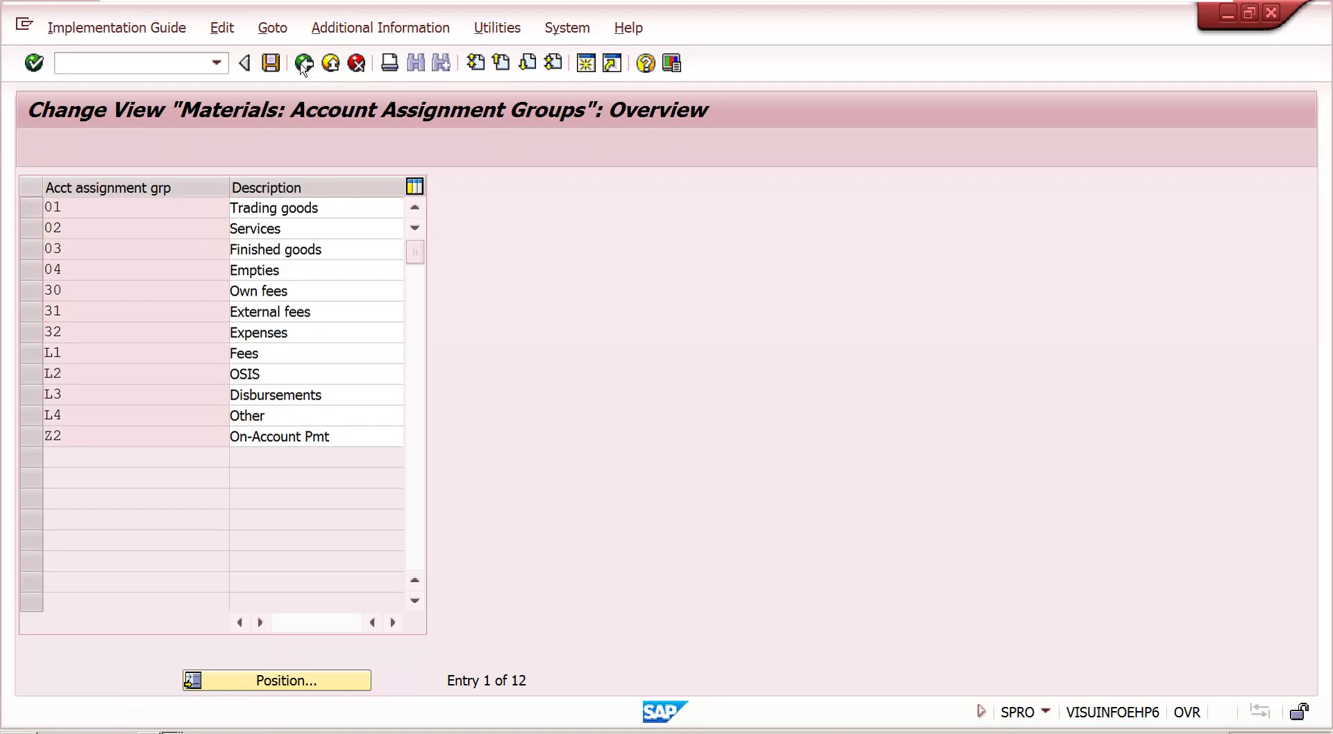
double_click(248, 285)
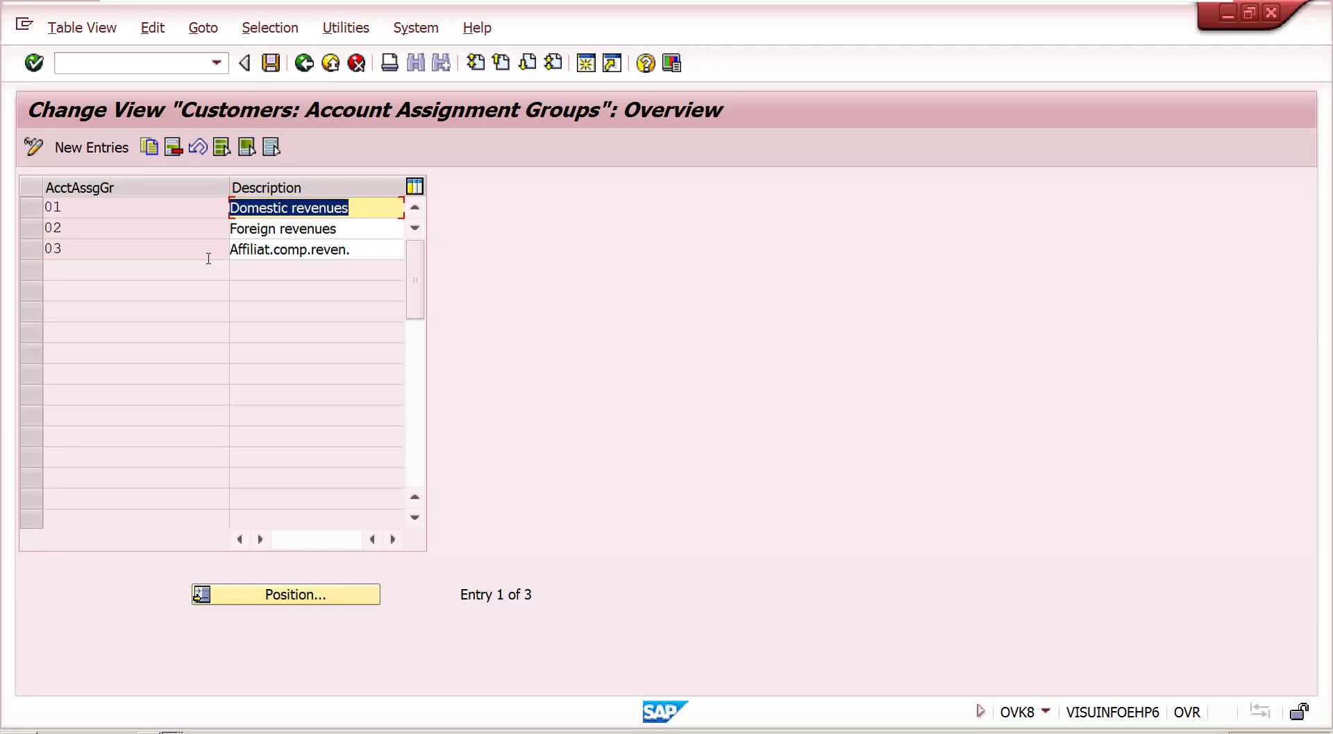
left_click(306, 67)
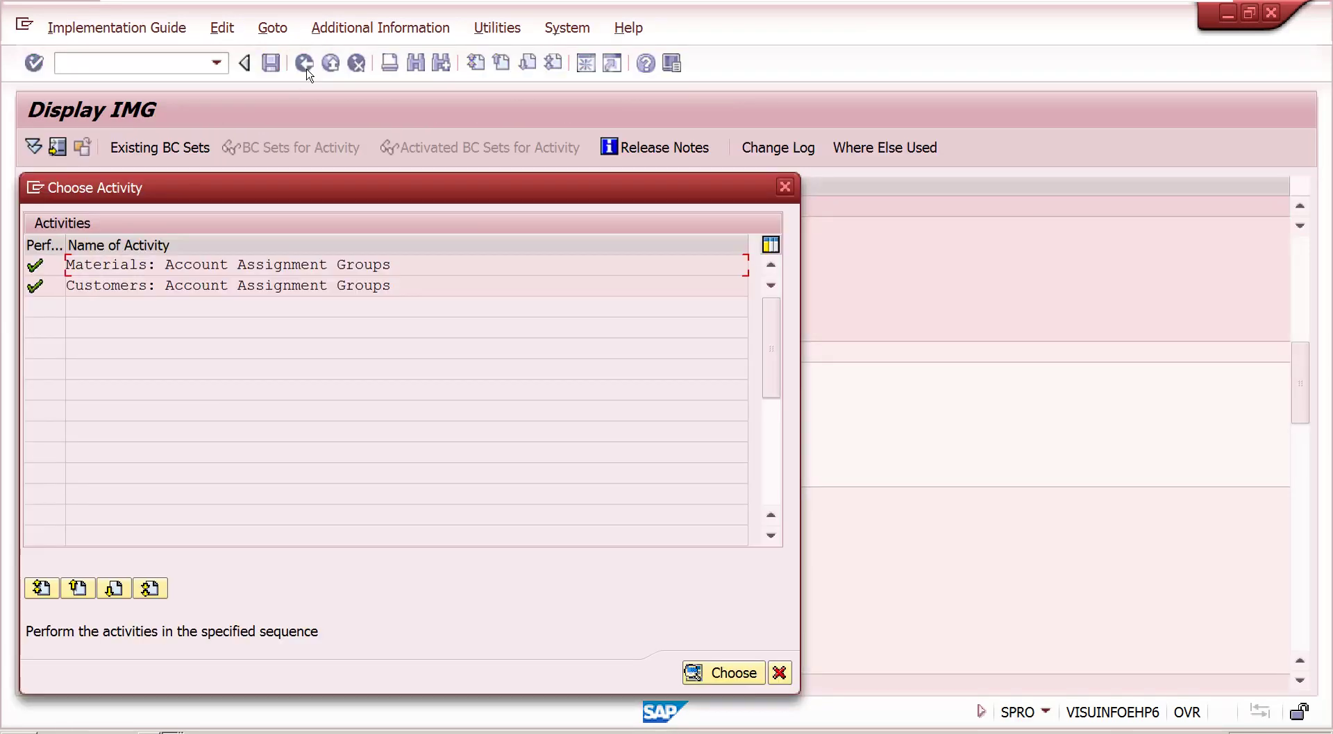
left_click(785, 187)
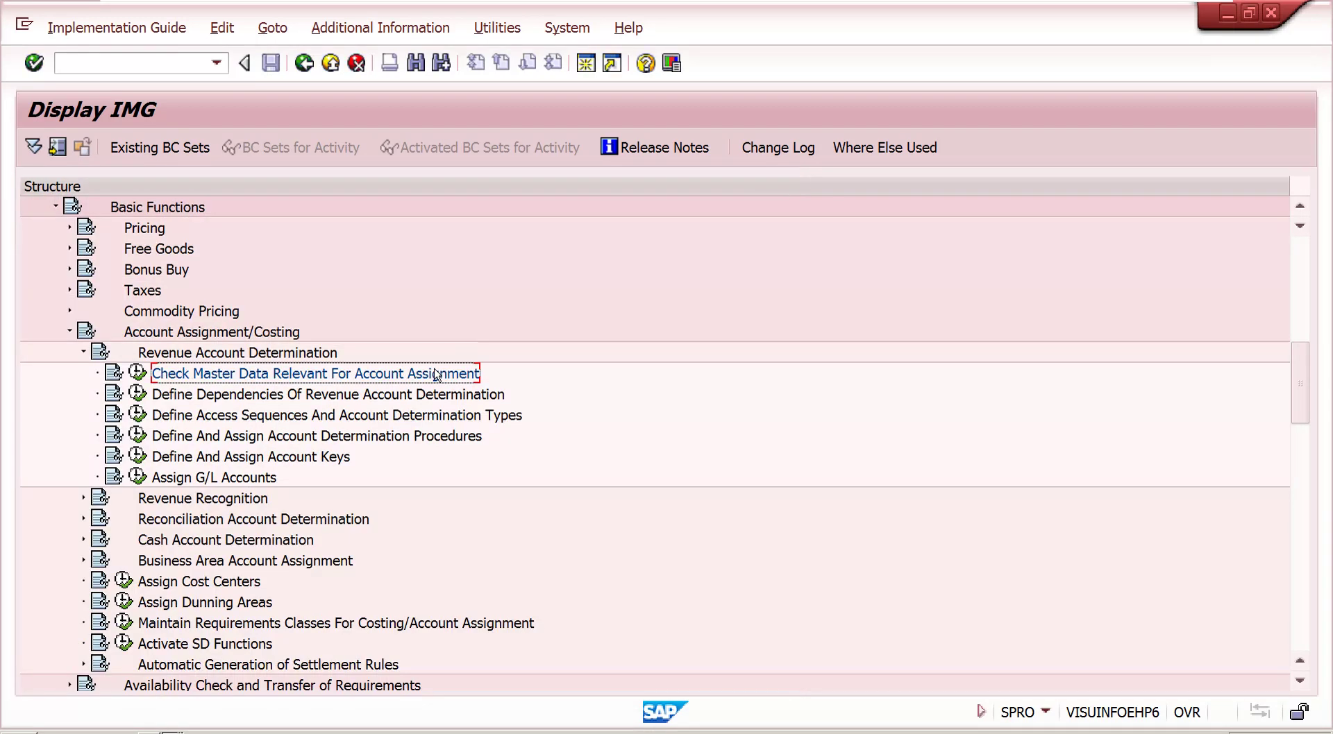
Step: Under Define Dependencies Of Revenue Account Determination, review the available condition tables in the Display tables activity and return to the IMG structure
left_click(252, 400)
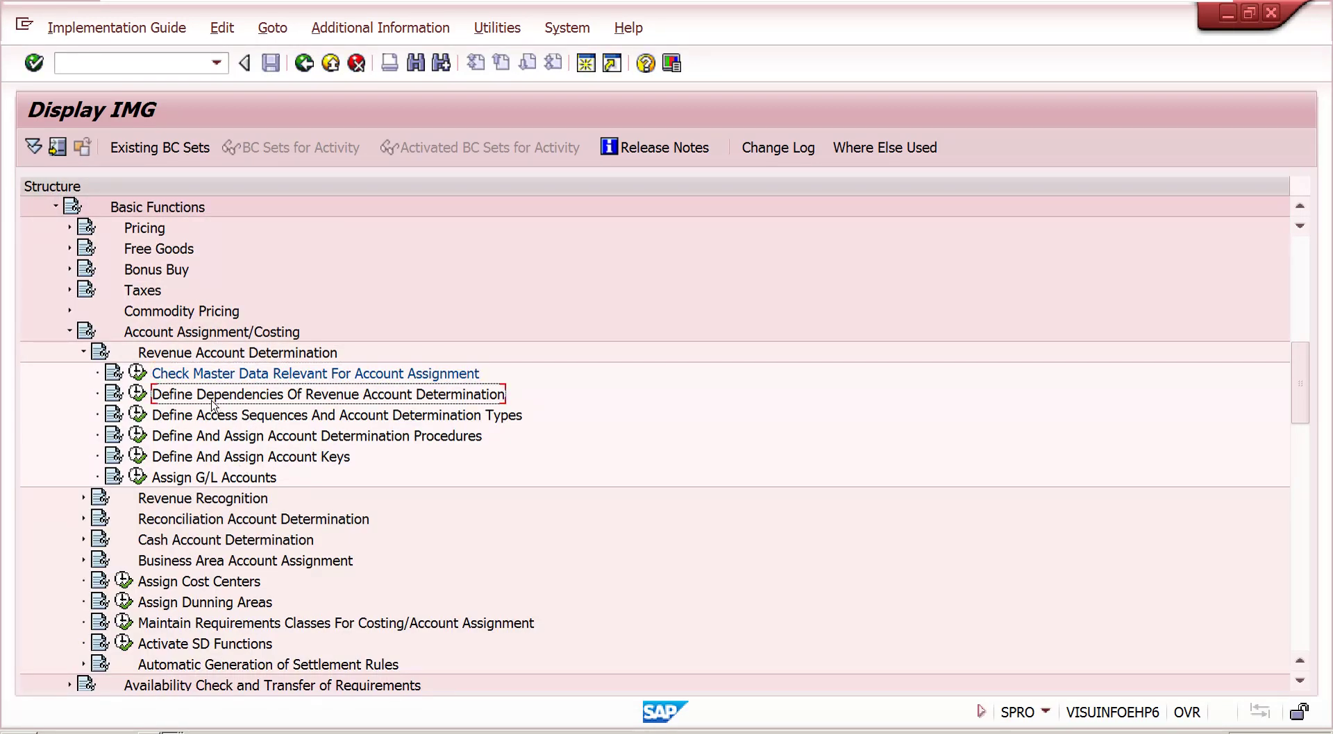
left_click(136, 397)
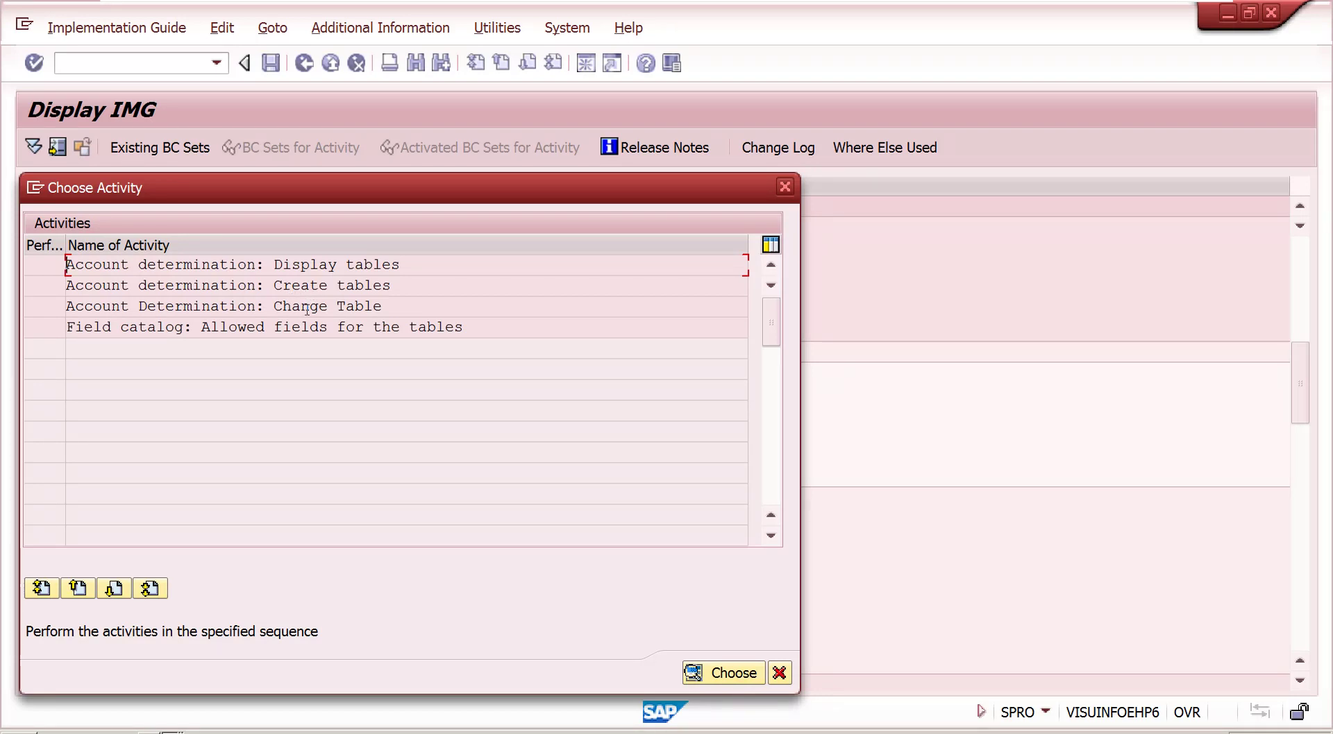
double_click(314, 264)
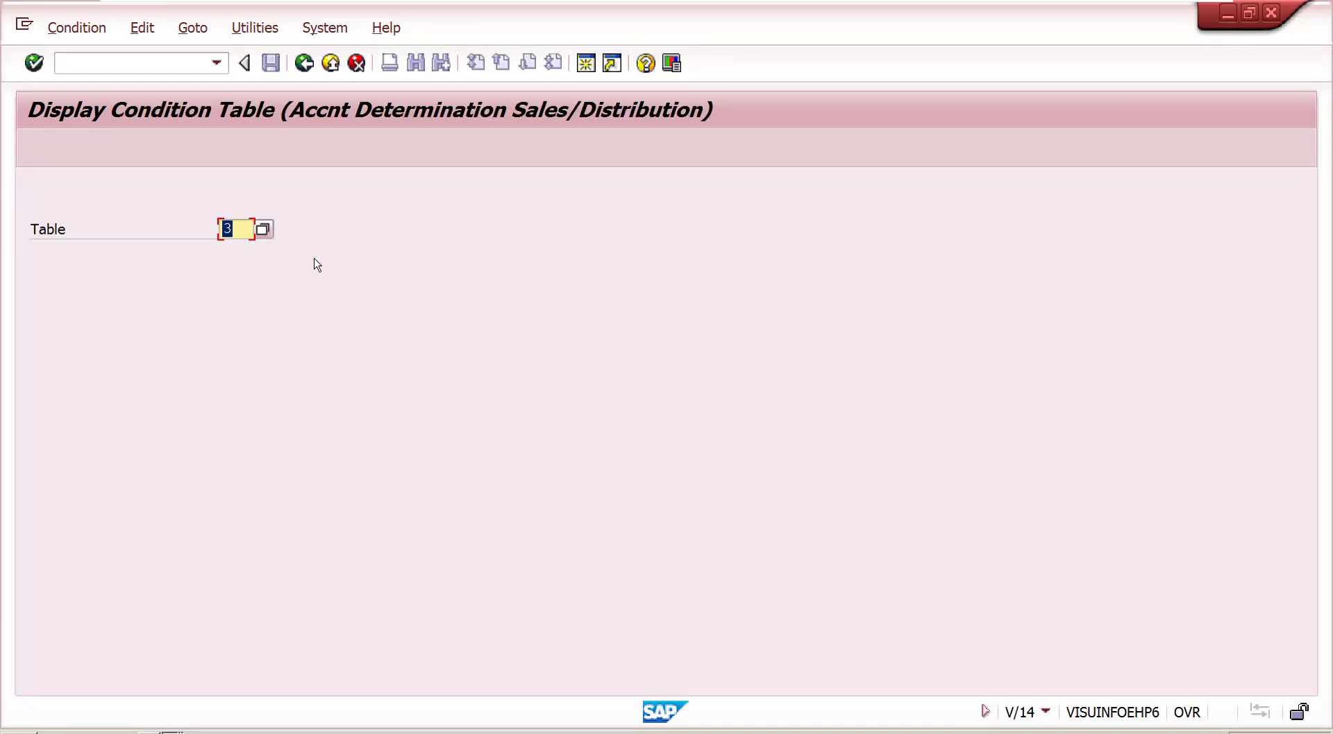
left_click(264, 229)
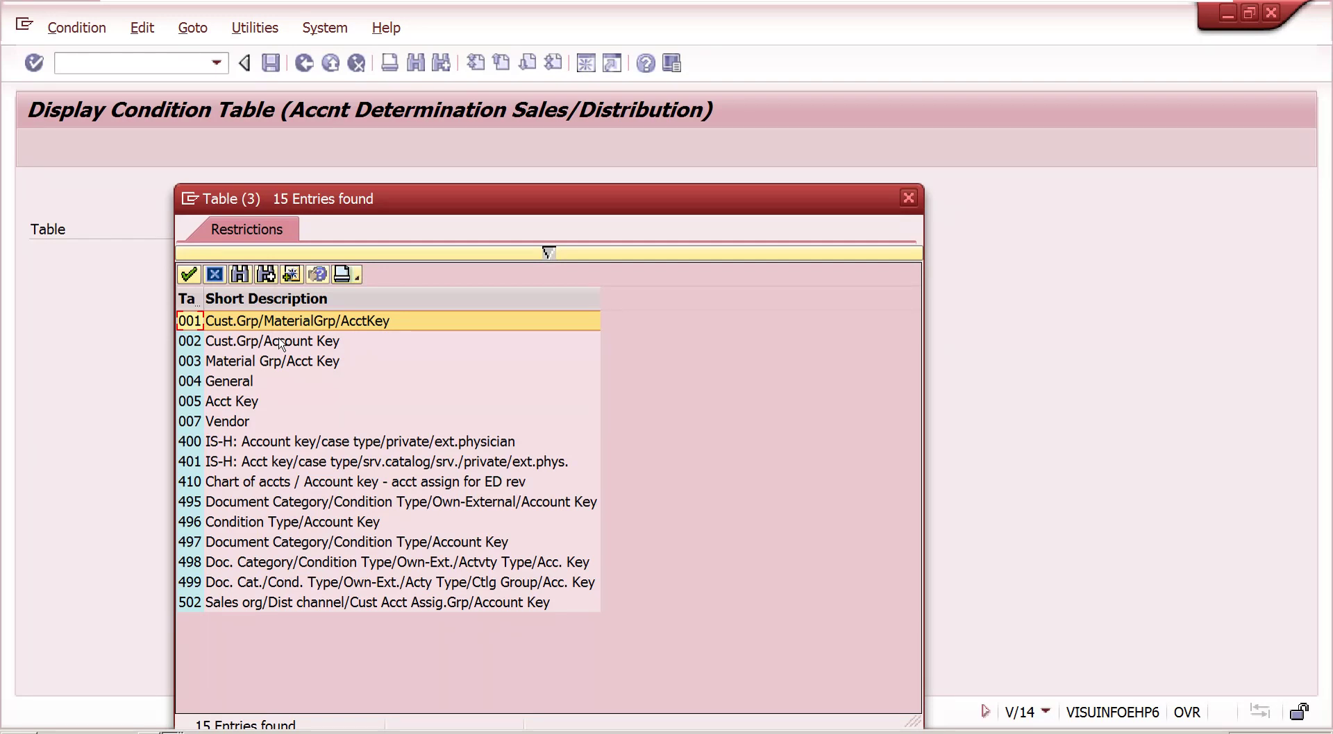
left_click(907, 199)
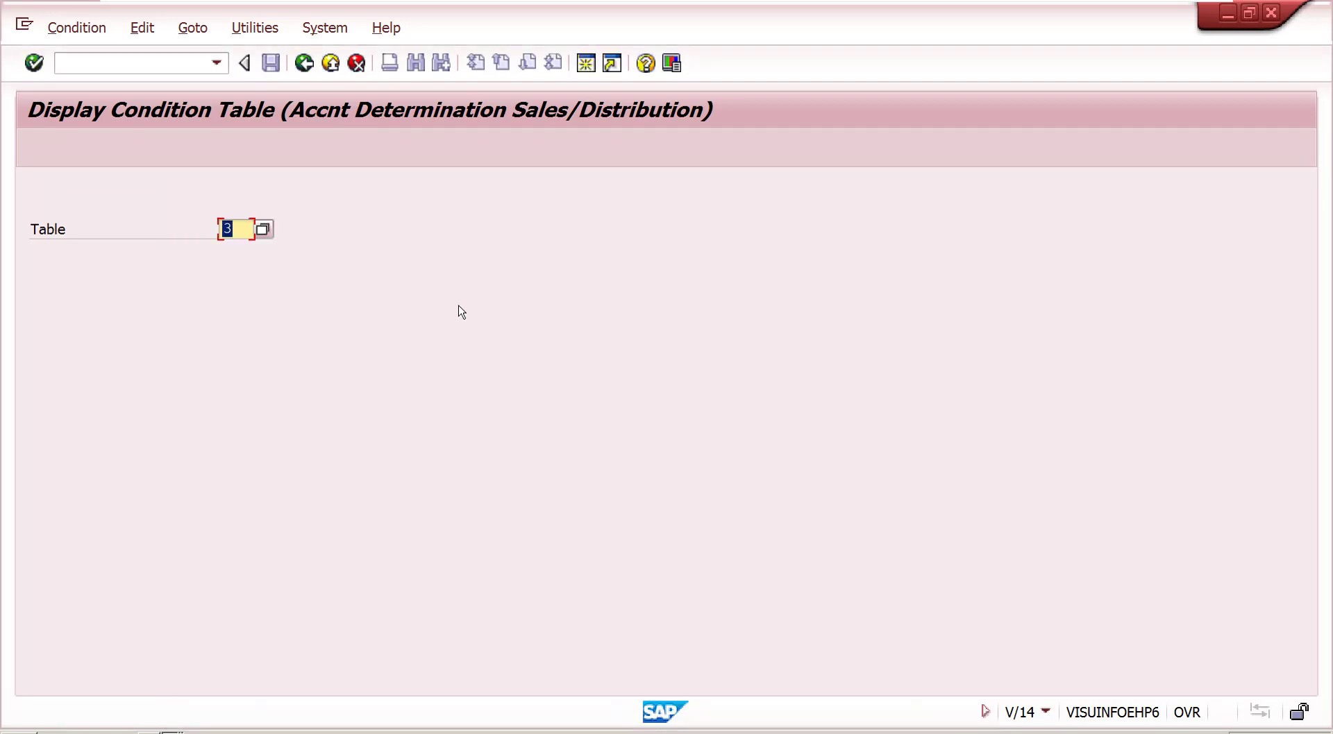
left_click(305, 64)
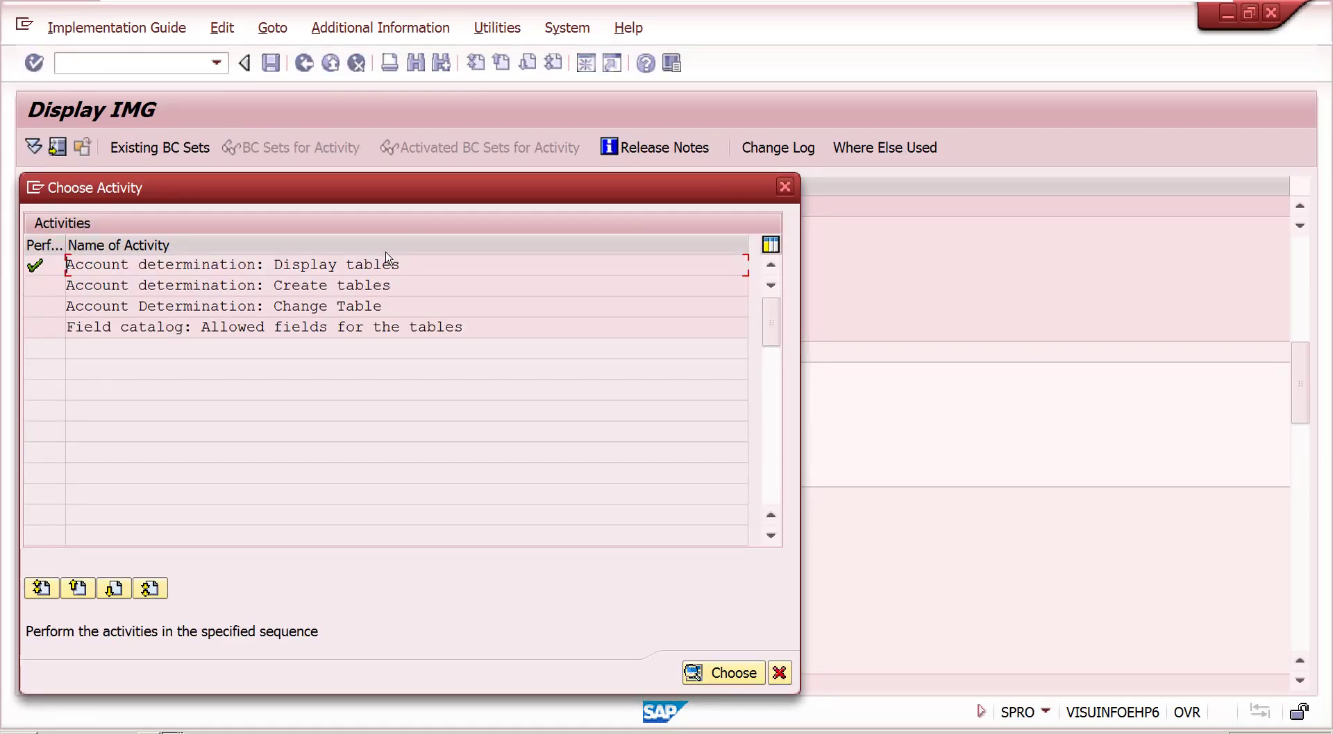
left_click(786, 186)
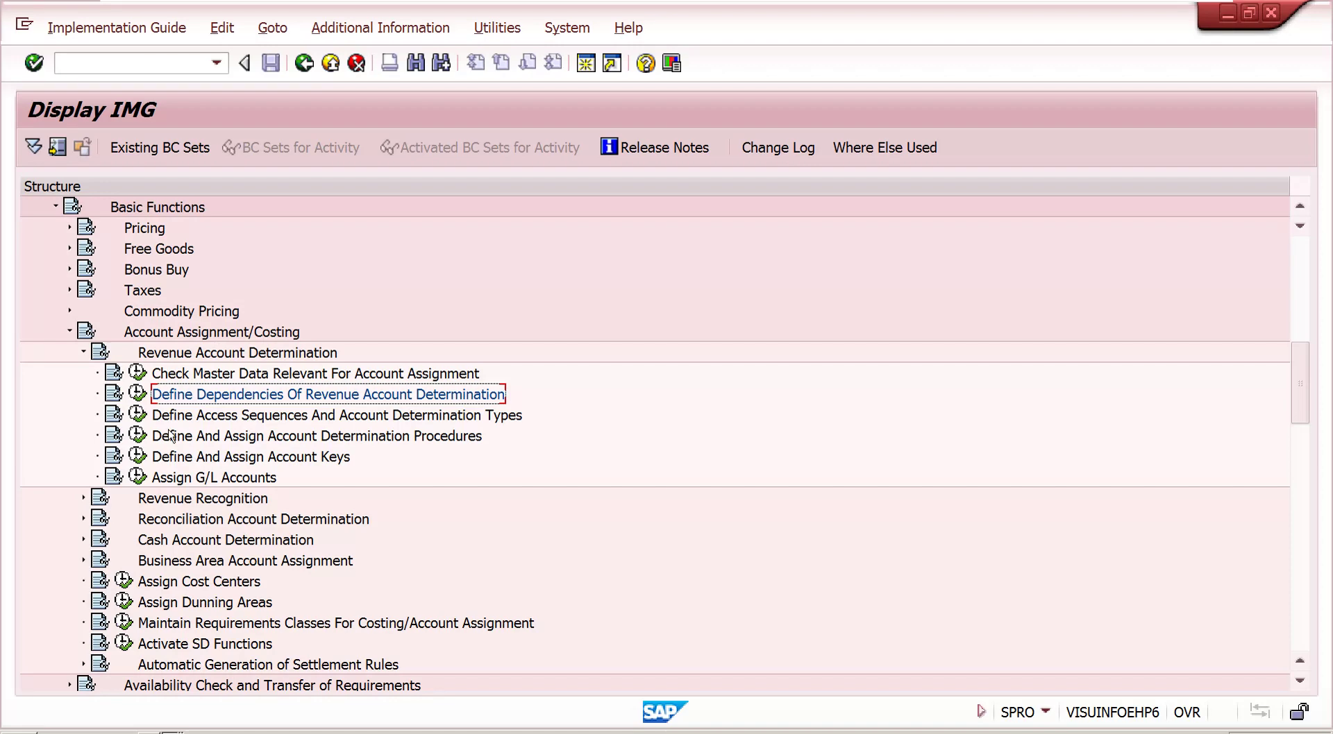
Step: Open Maintain access sequences for account determination, acknowledge the cross-client notice, and display the accesses of access sequence KOFI
left_click(141, 415)
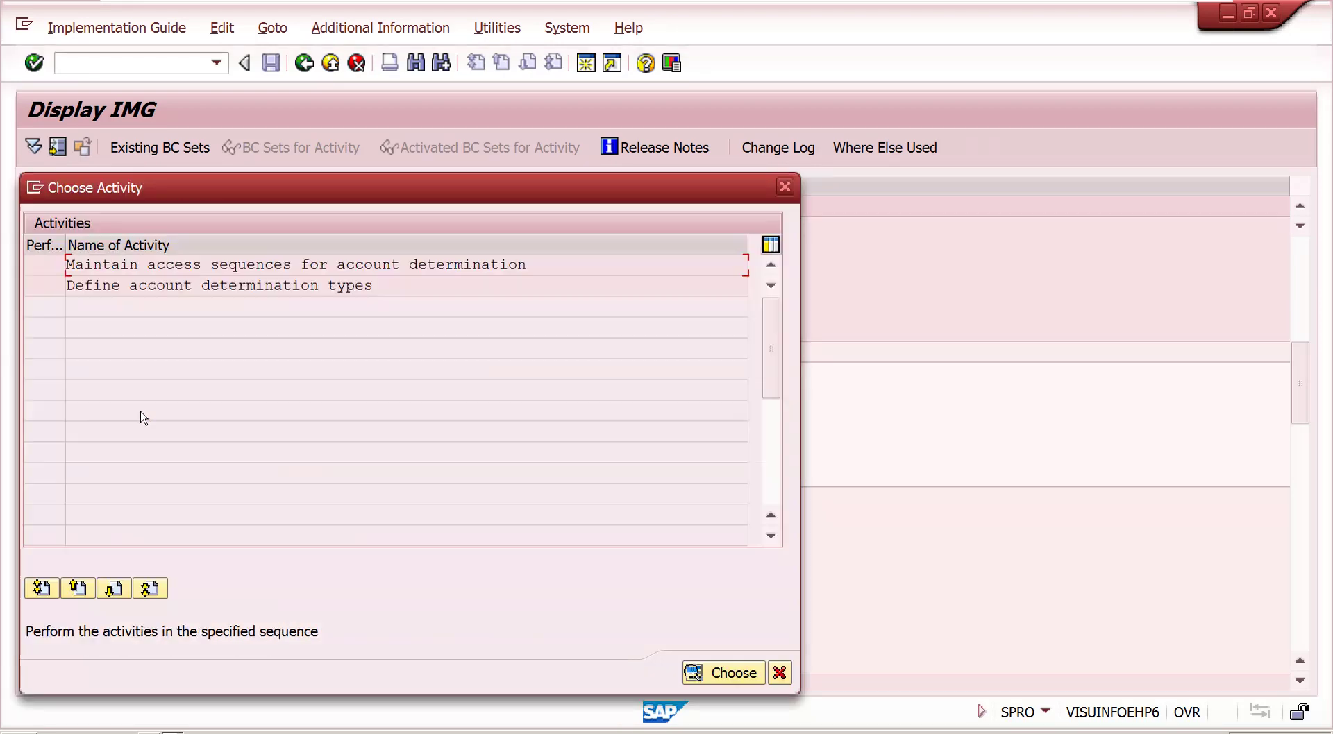
double_click(300, 266)
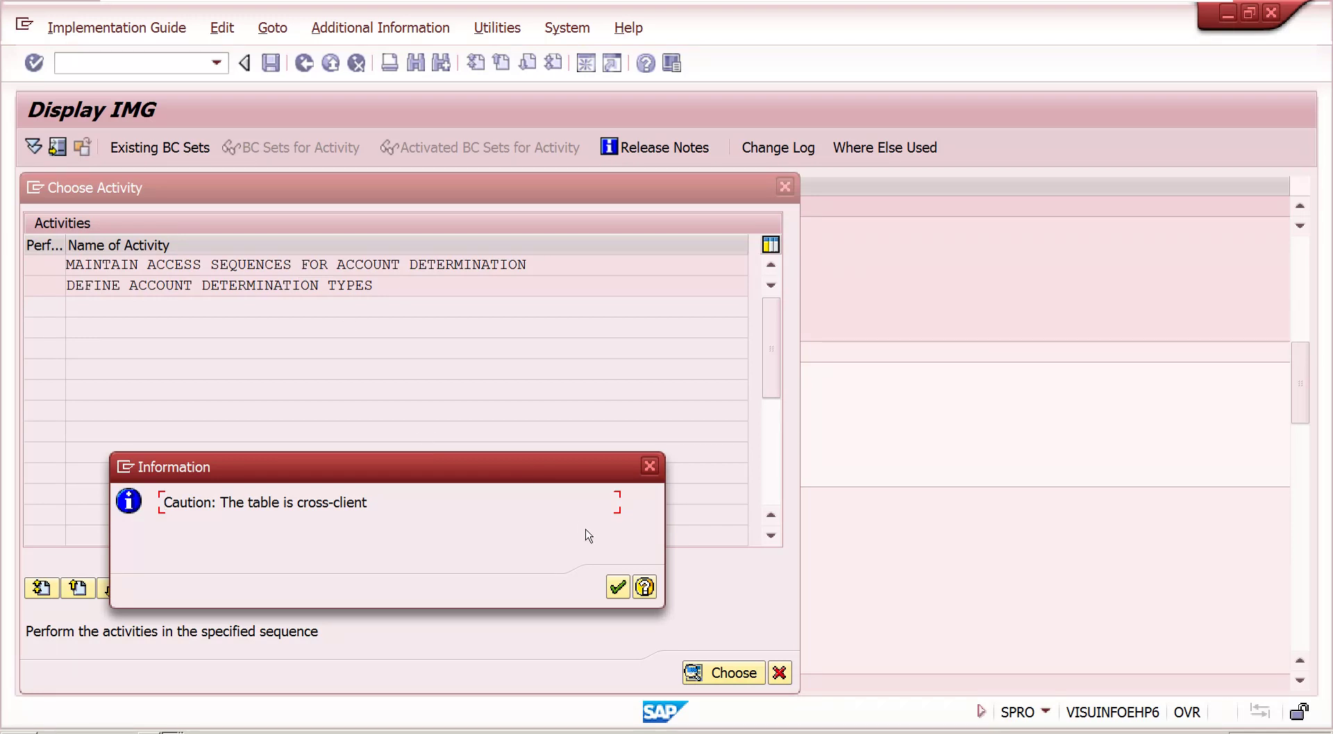
left_click(617, 587)
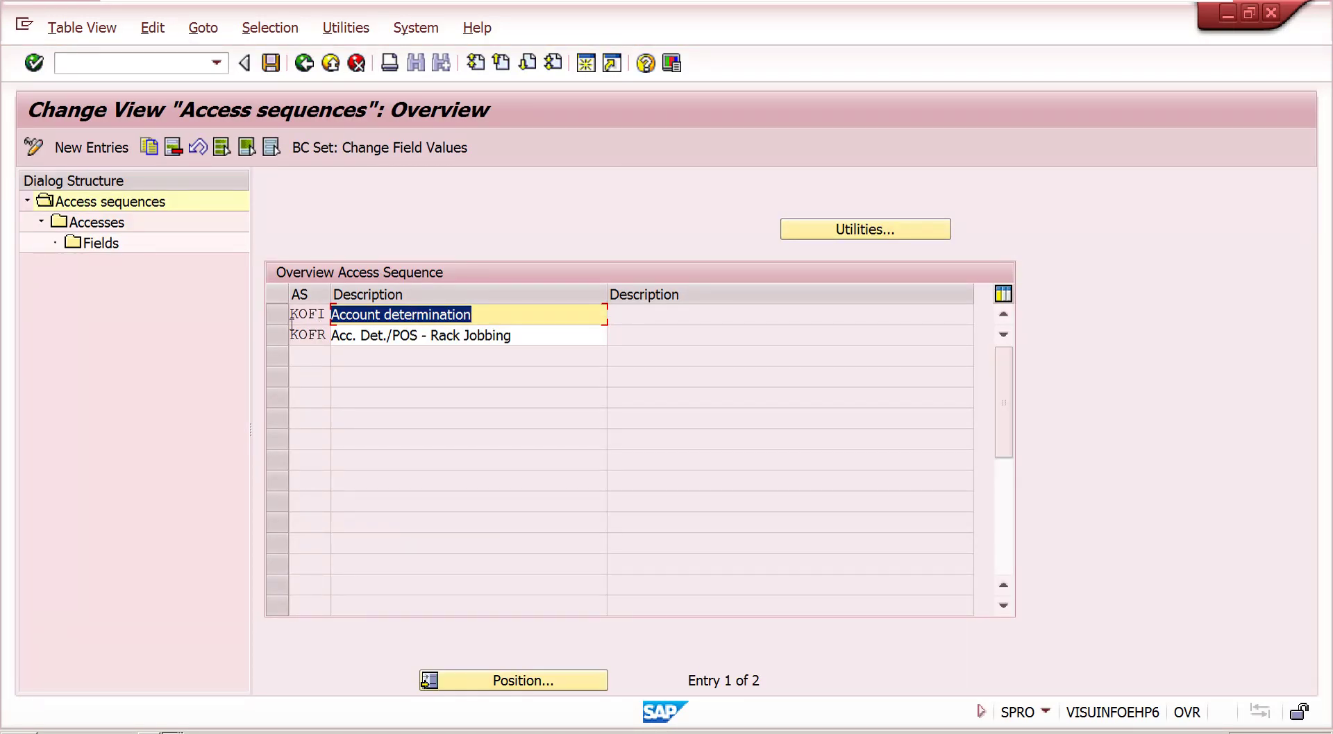
left_click(277, 315)
left_click(101, 226)
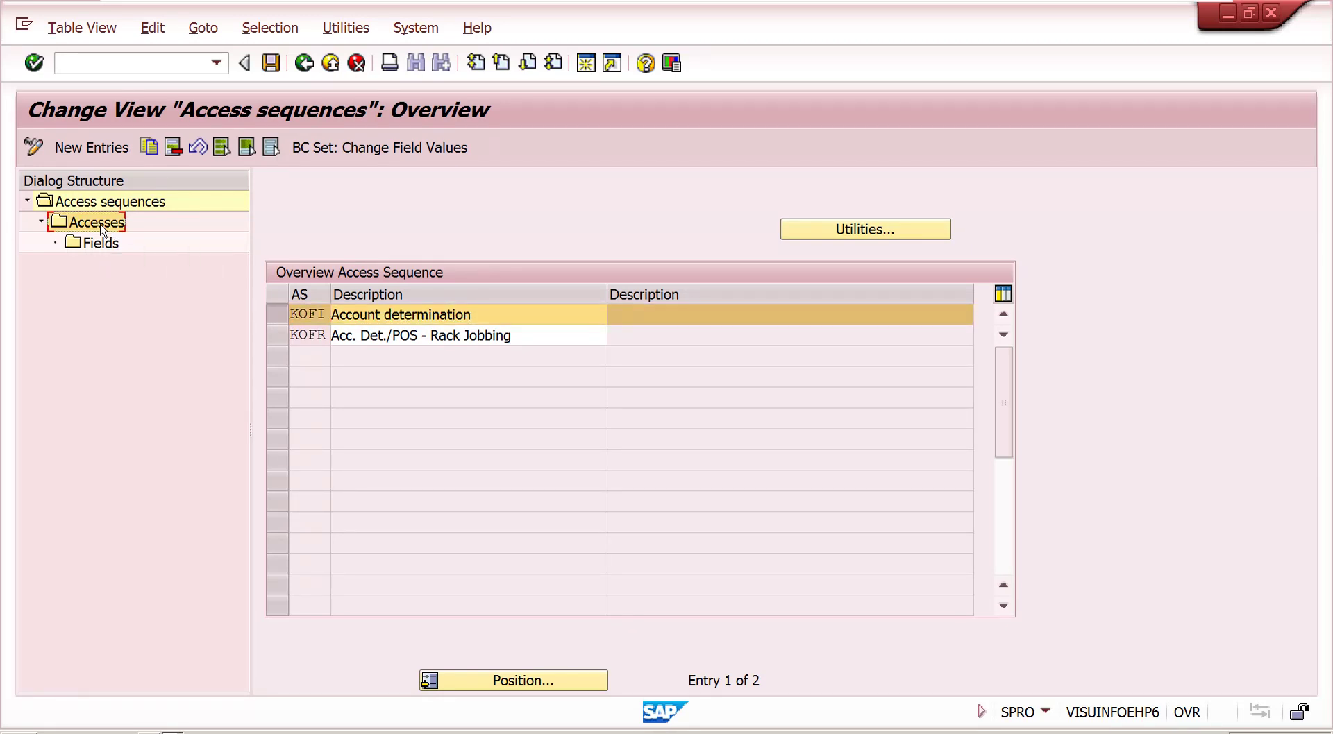
double_click(101, 228)
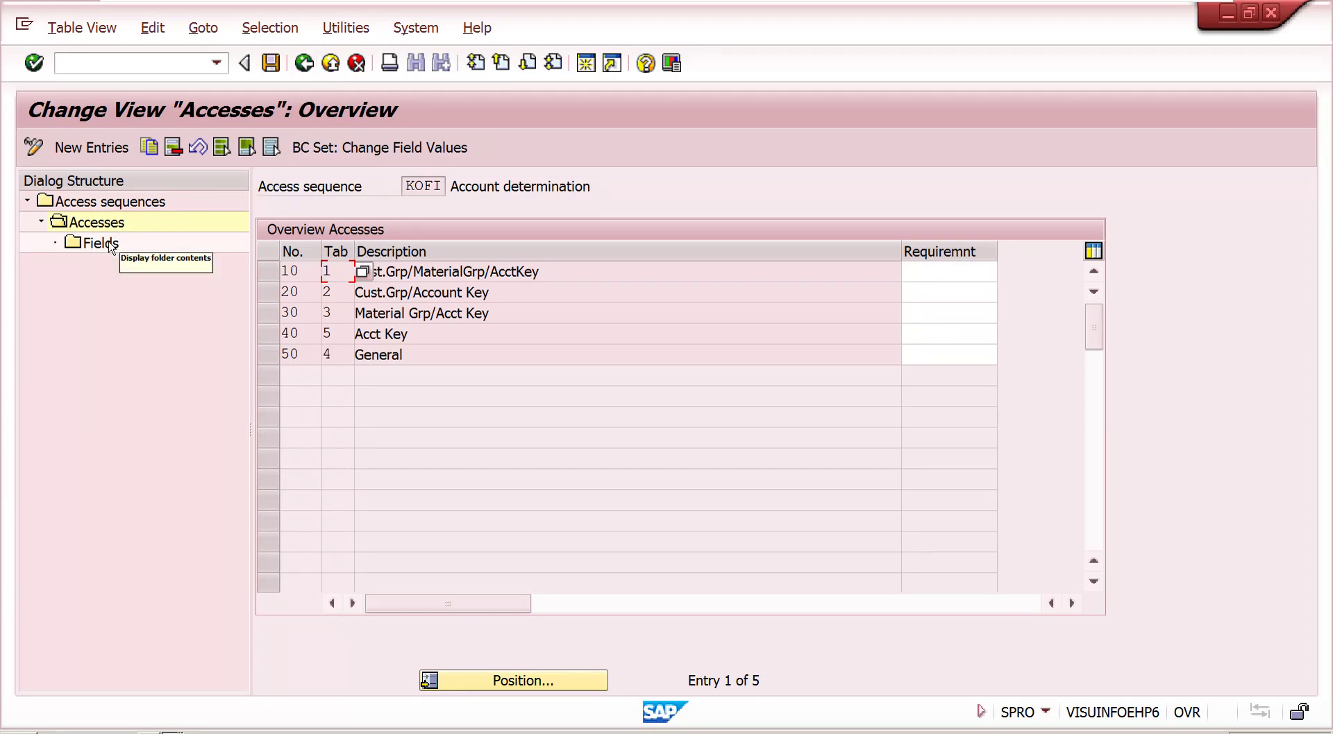
Step: Review the fields of KOFI access 10, Cust.Grp/MaterialGrp/AcctKey, and go back to the activity selection
left_click(270, 277)
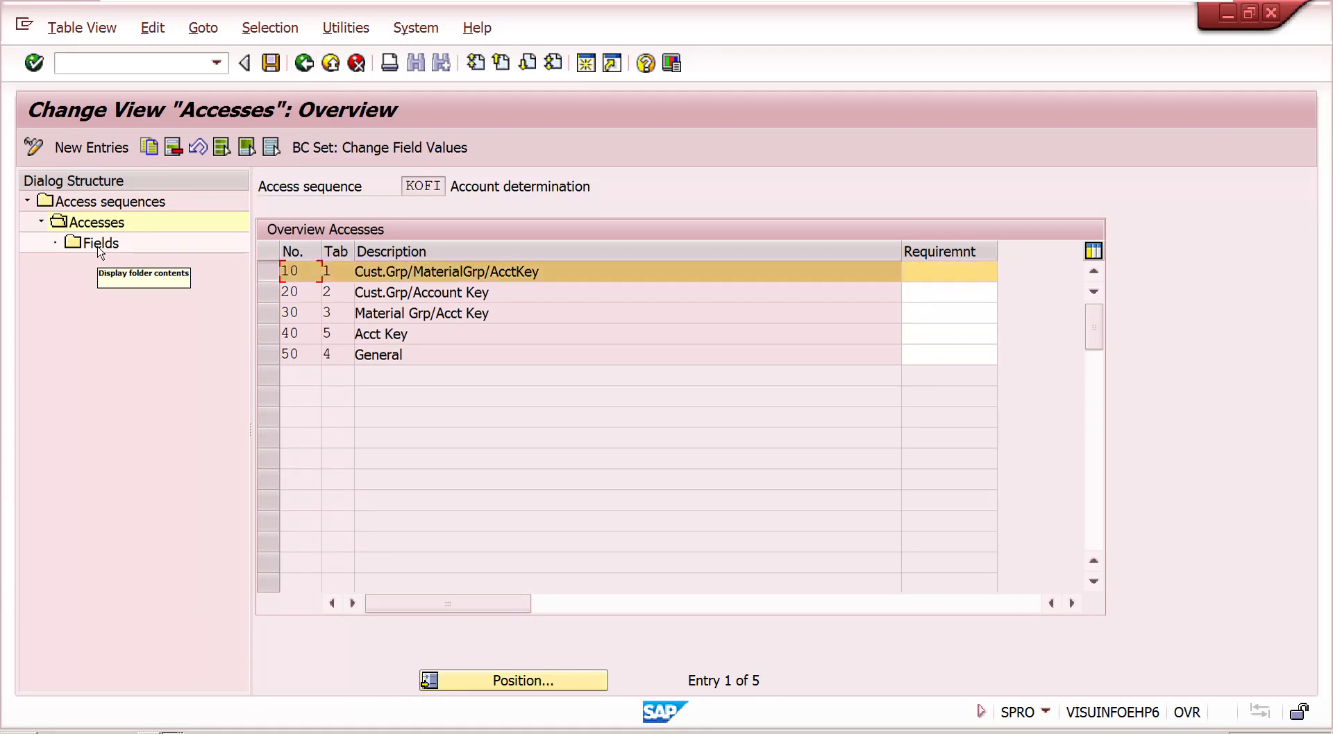
double_click(97, 246)
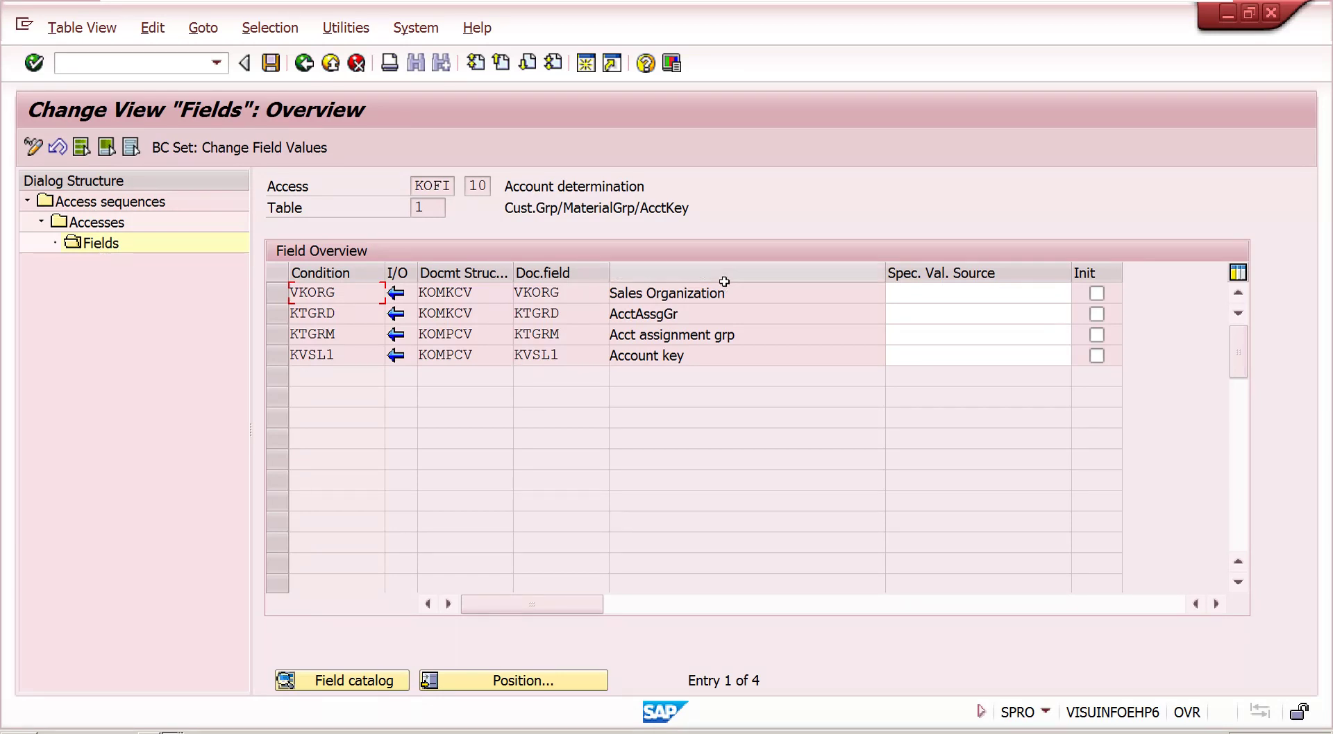
left_click(304, 63)
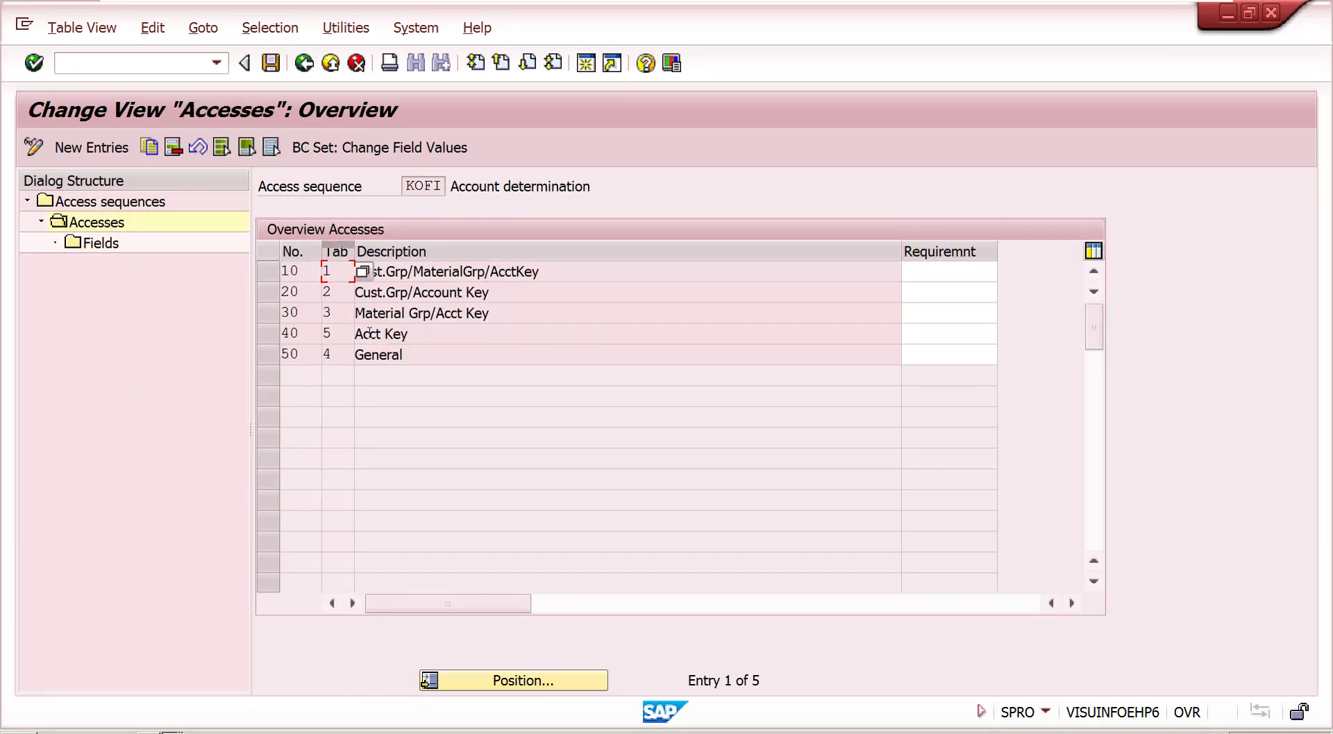
left_click(304, 63)
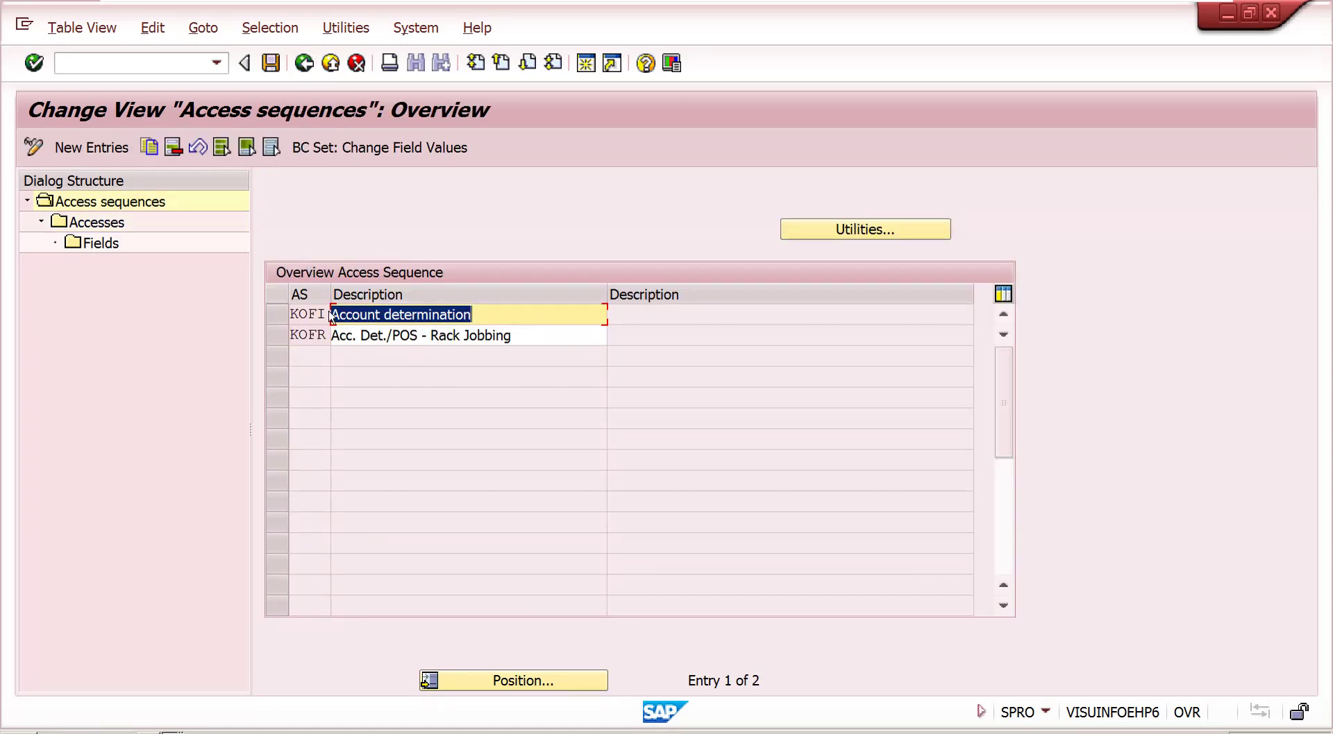
left_click(306, 73)
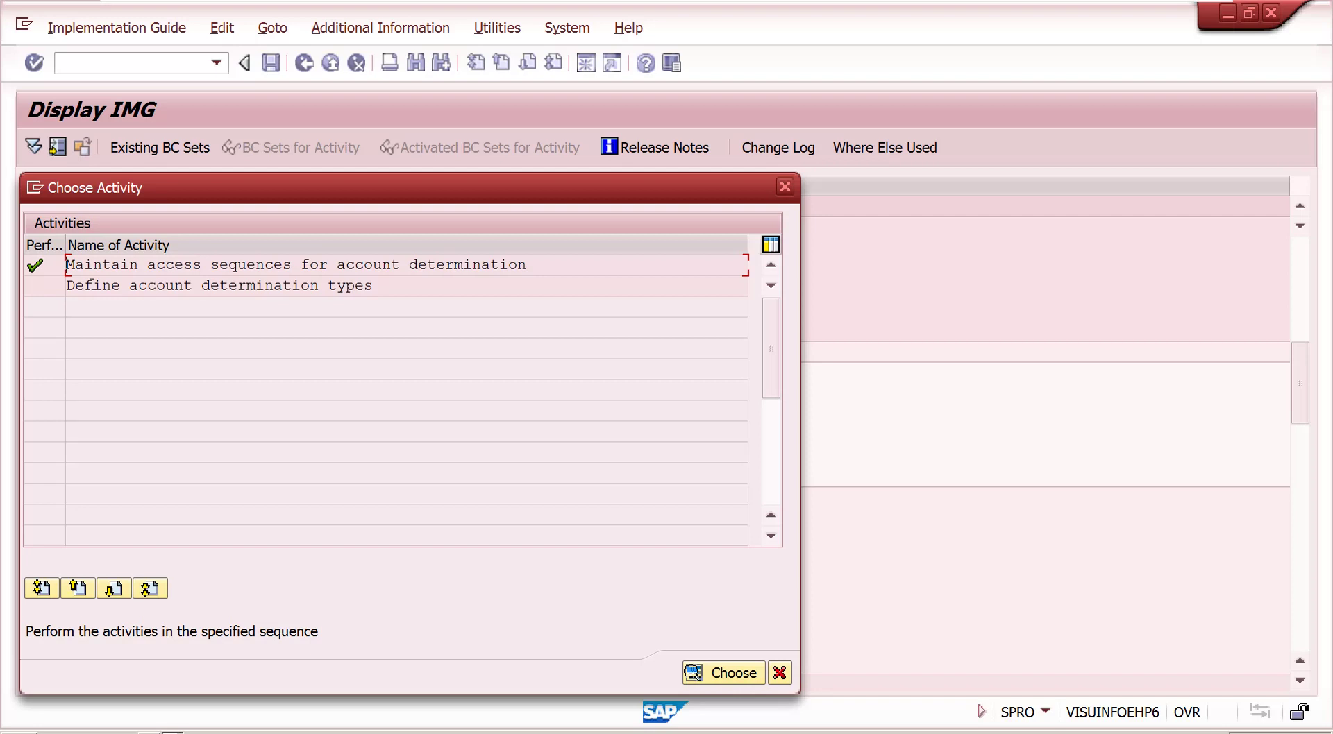
Step: Review the condition types and their access sequences in Define account determination types, and return to the IMG structure
double_click(117, 293)
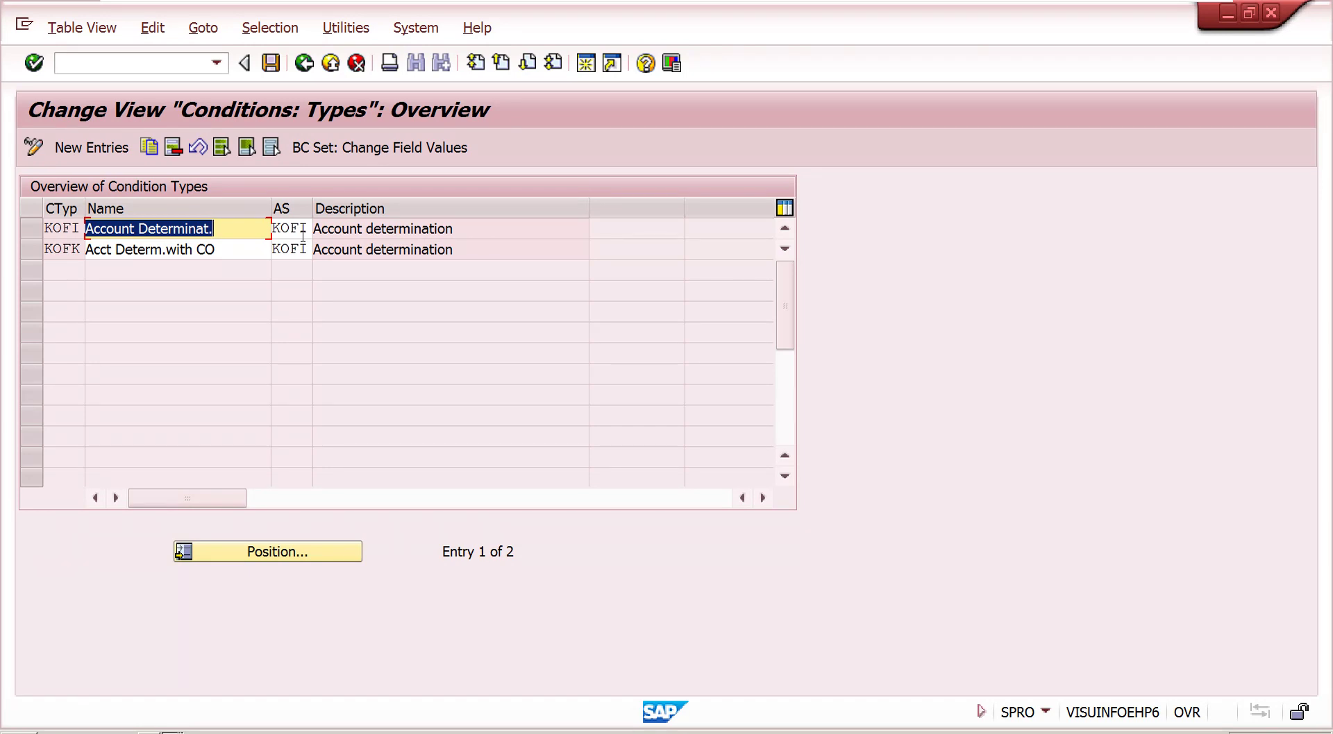
left_click(304, 63)
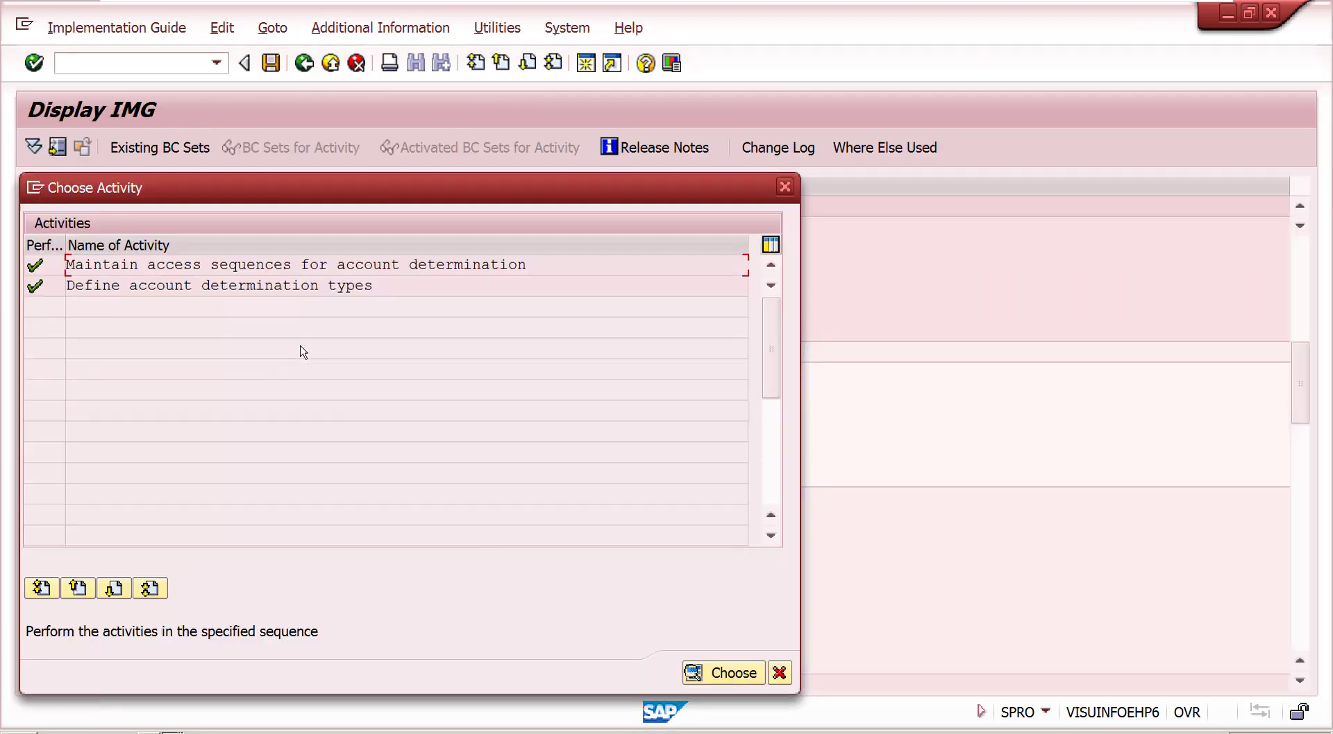
left_click(784, 186)
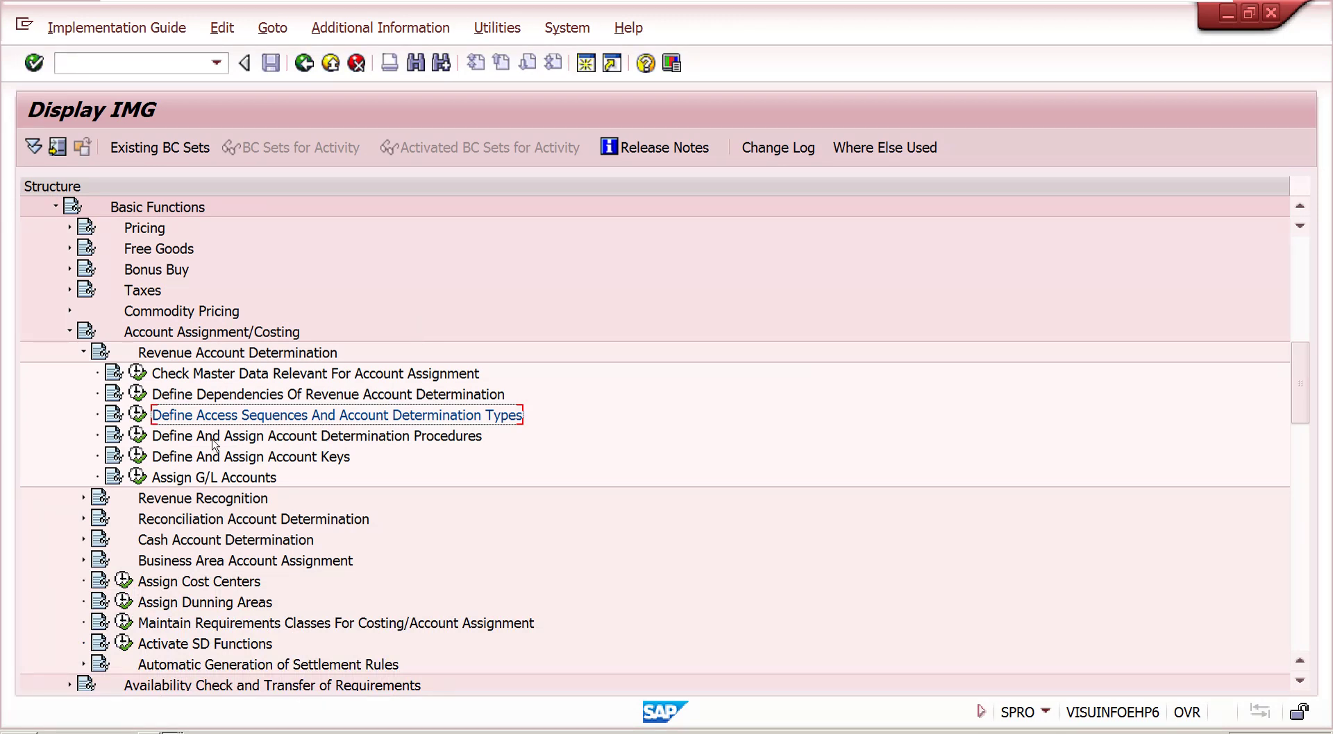
Step: Under Define And Assign Account Determination Procedures, open the procedure definition and display the control data of procedure KOFI00
left_click(213, 442)
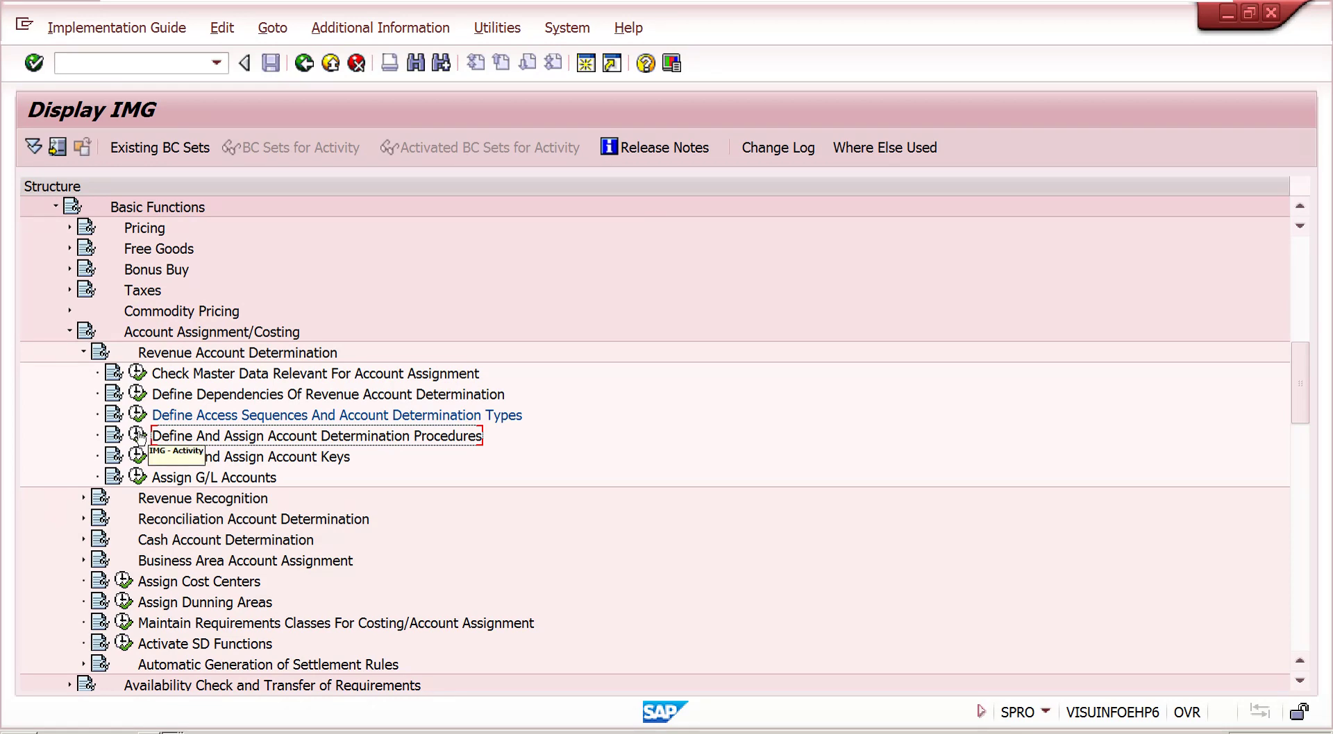
left_click(138, 436)
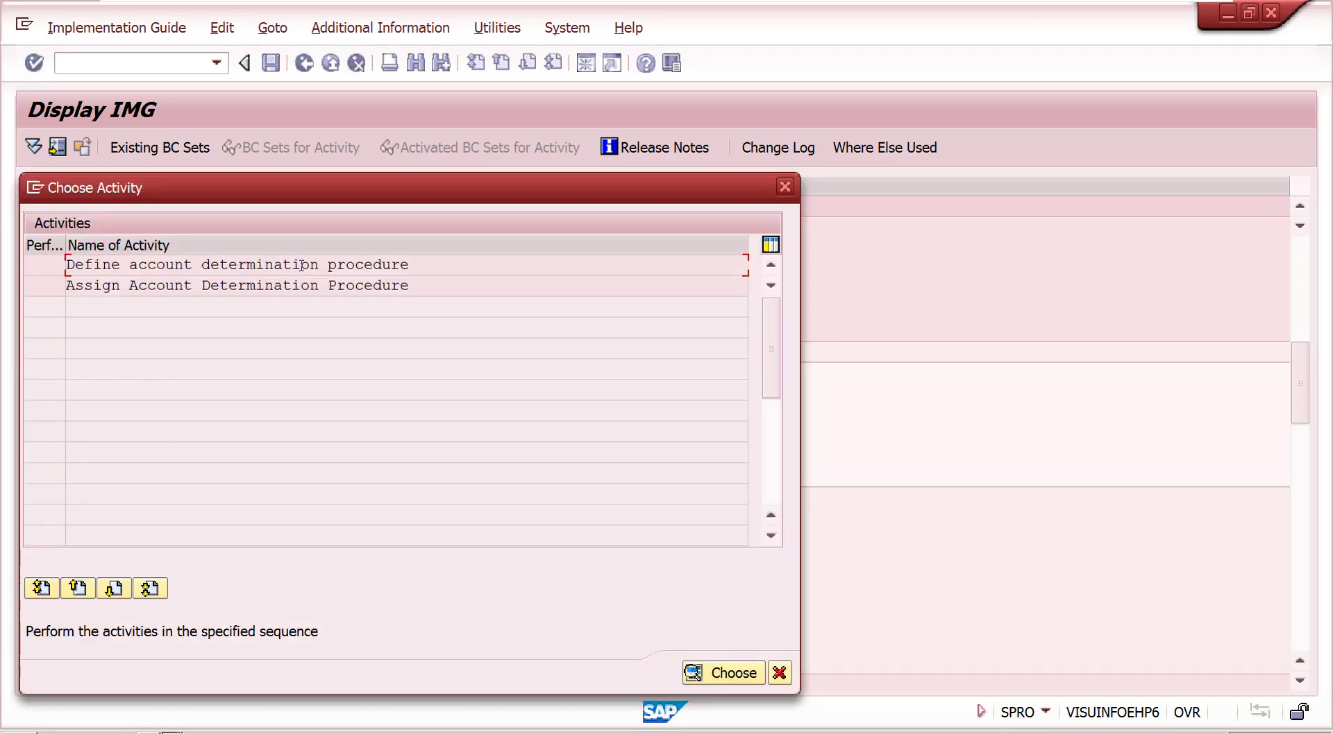
double_click(302, 266)
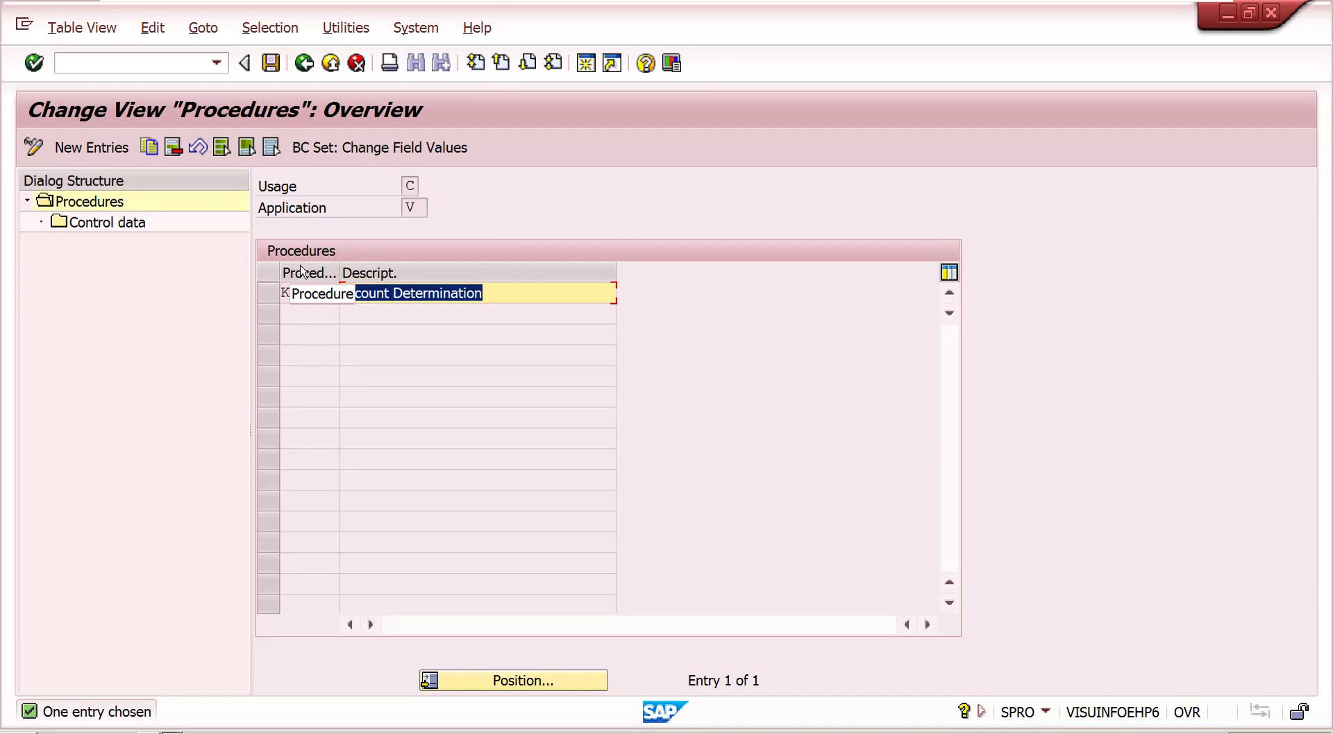
left_click(268, 293)
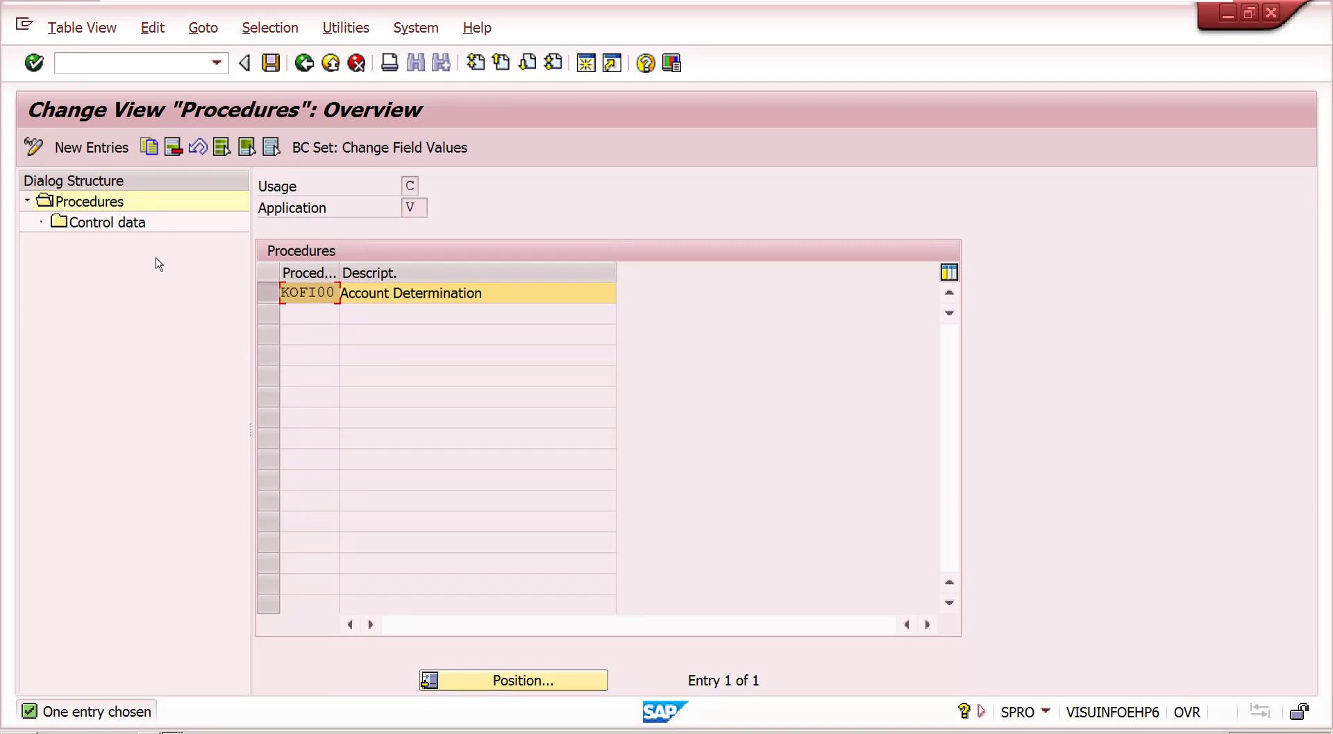
double_click(102, 222)
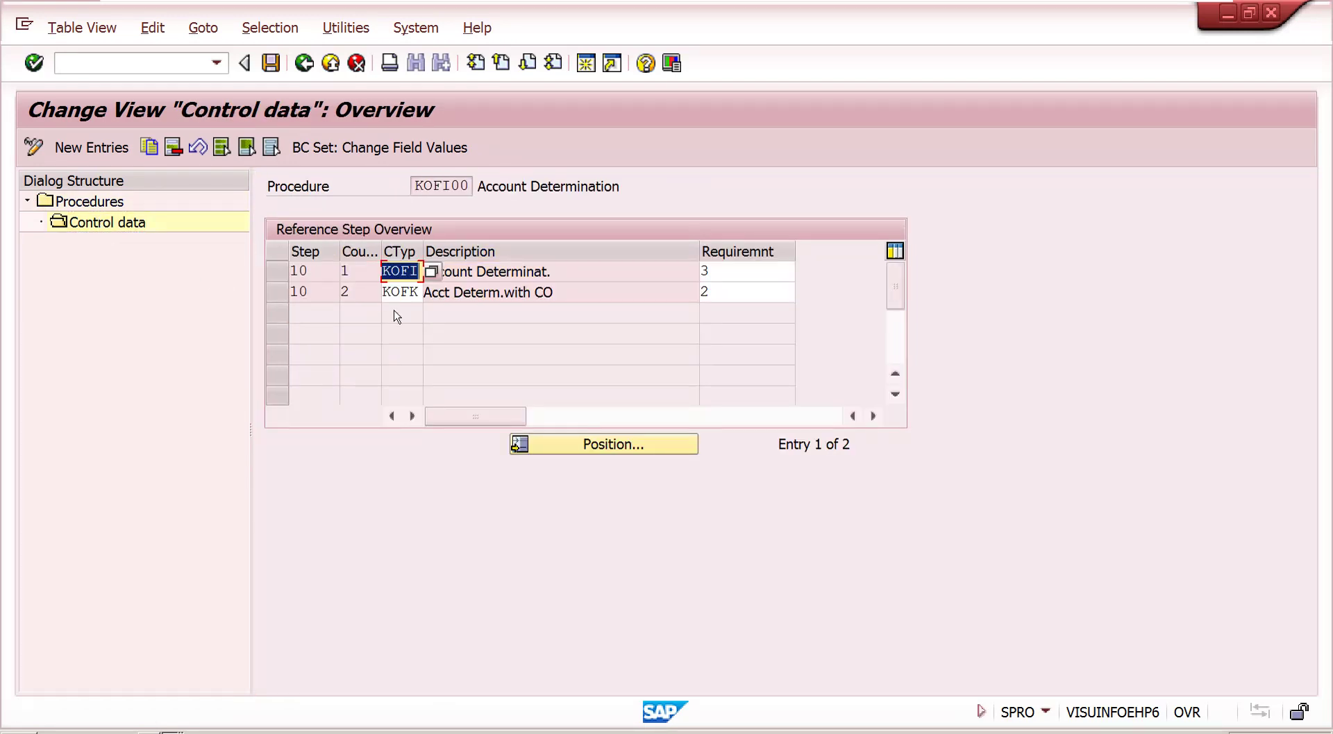
Step: Check the requirement routines available for condition type KOFI, and examine the requirements set for KOFI and KOFK
left_click(412, 293)
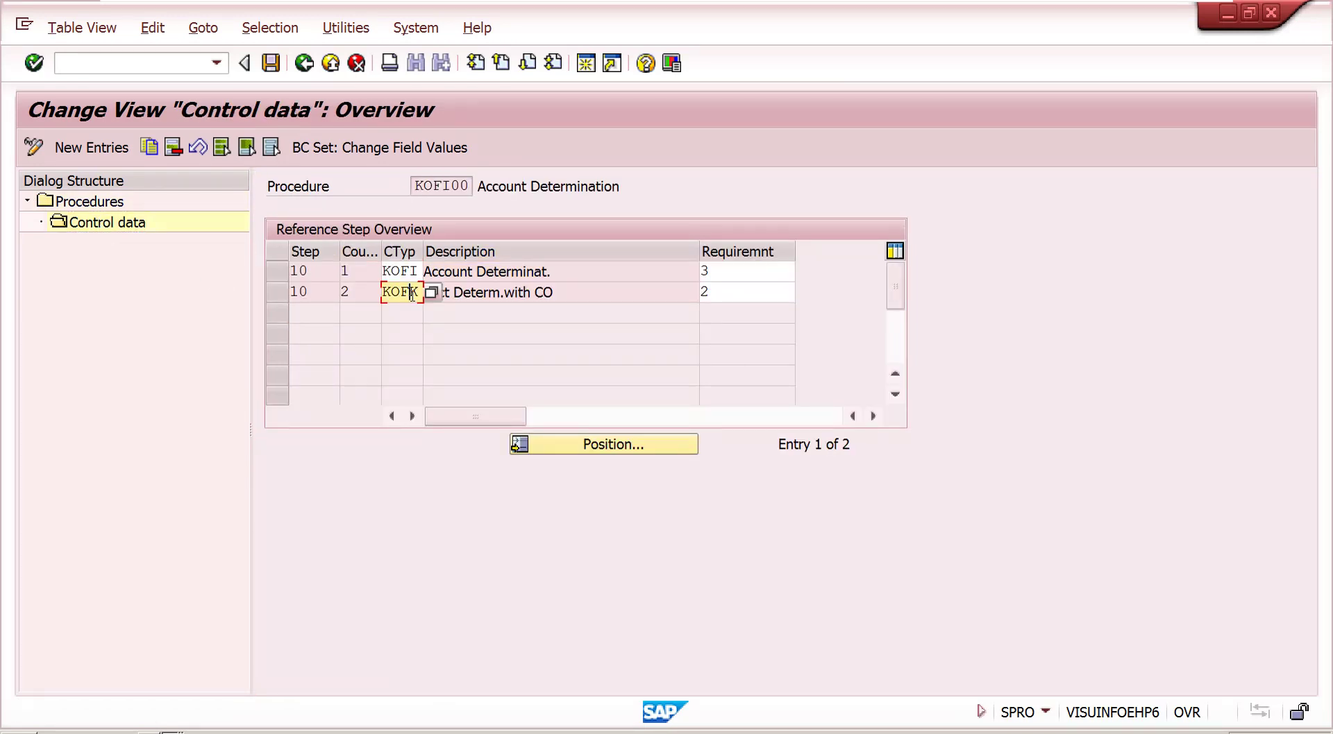
left_click(753, 267)
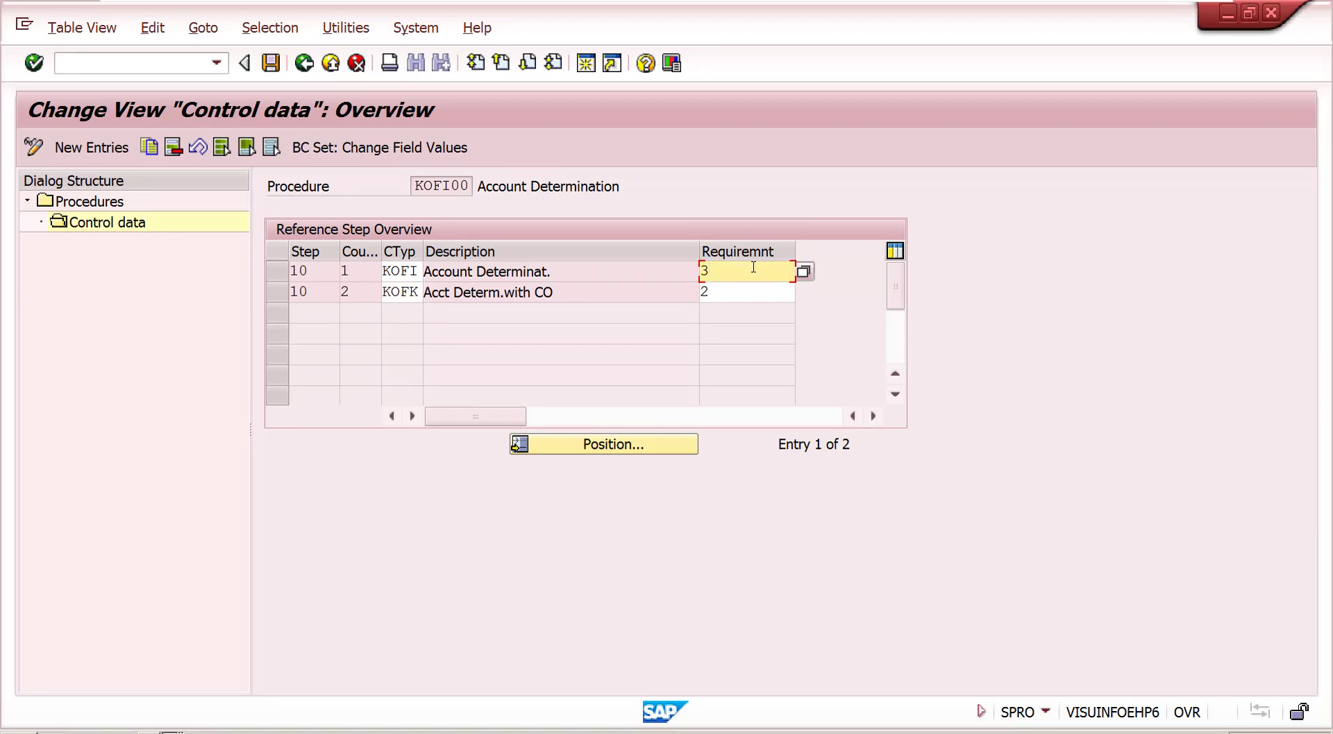
left_click(804, 272)
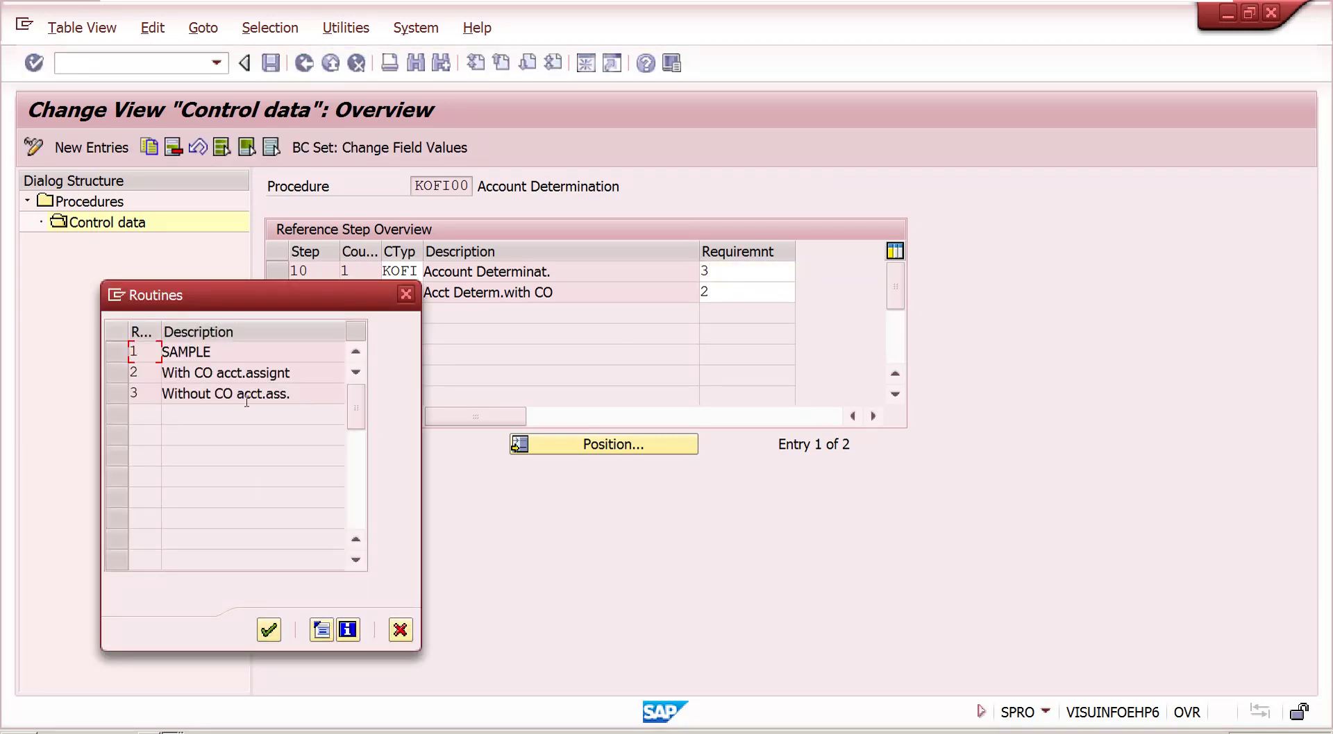
left_click(118, 393)
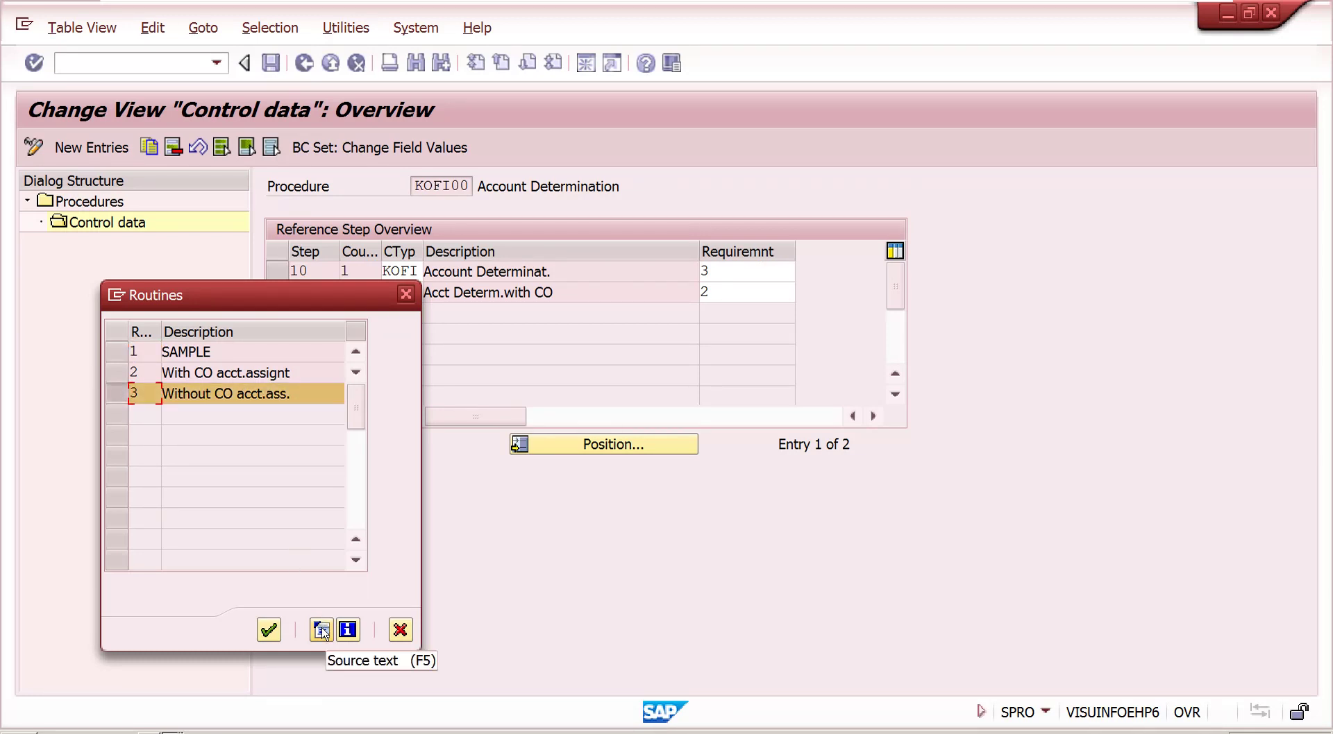
left_click(406, 295)
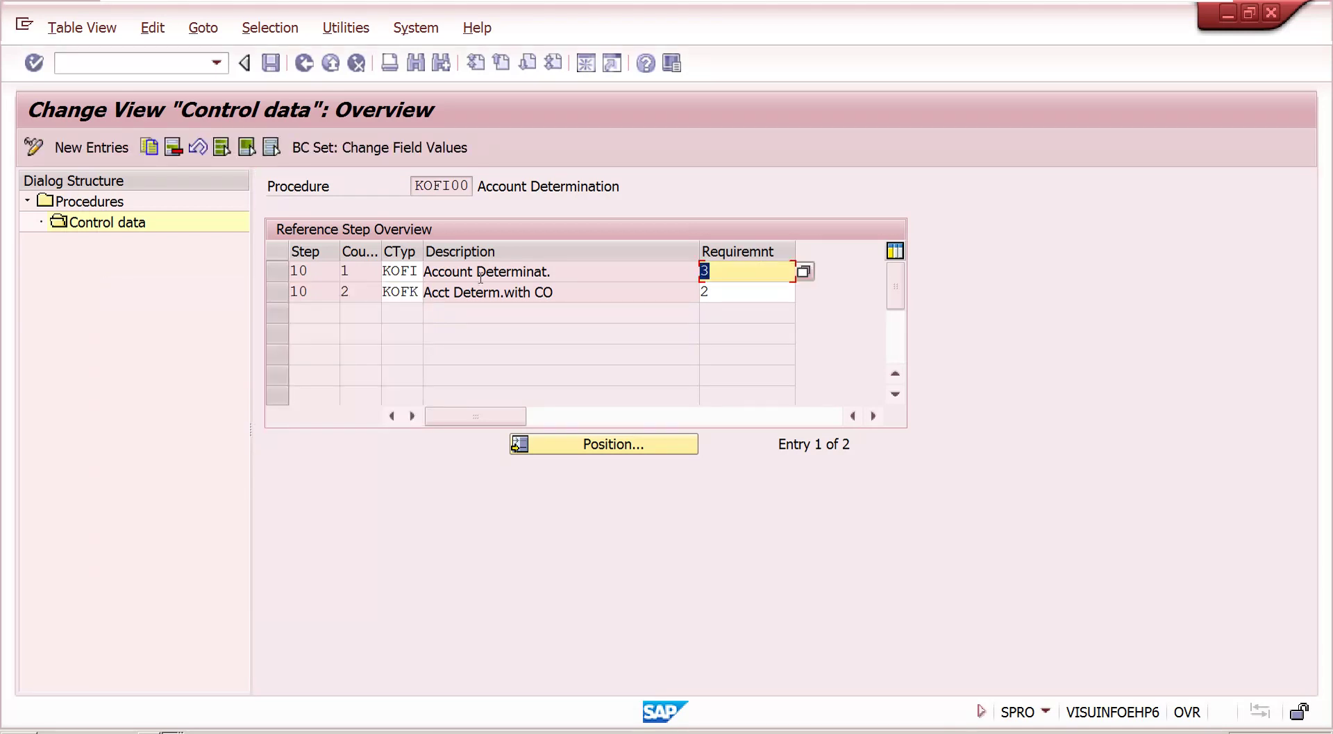
left_click(715, 271)
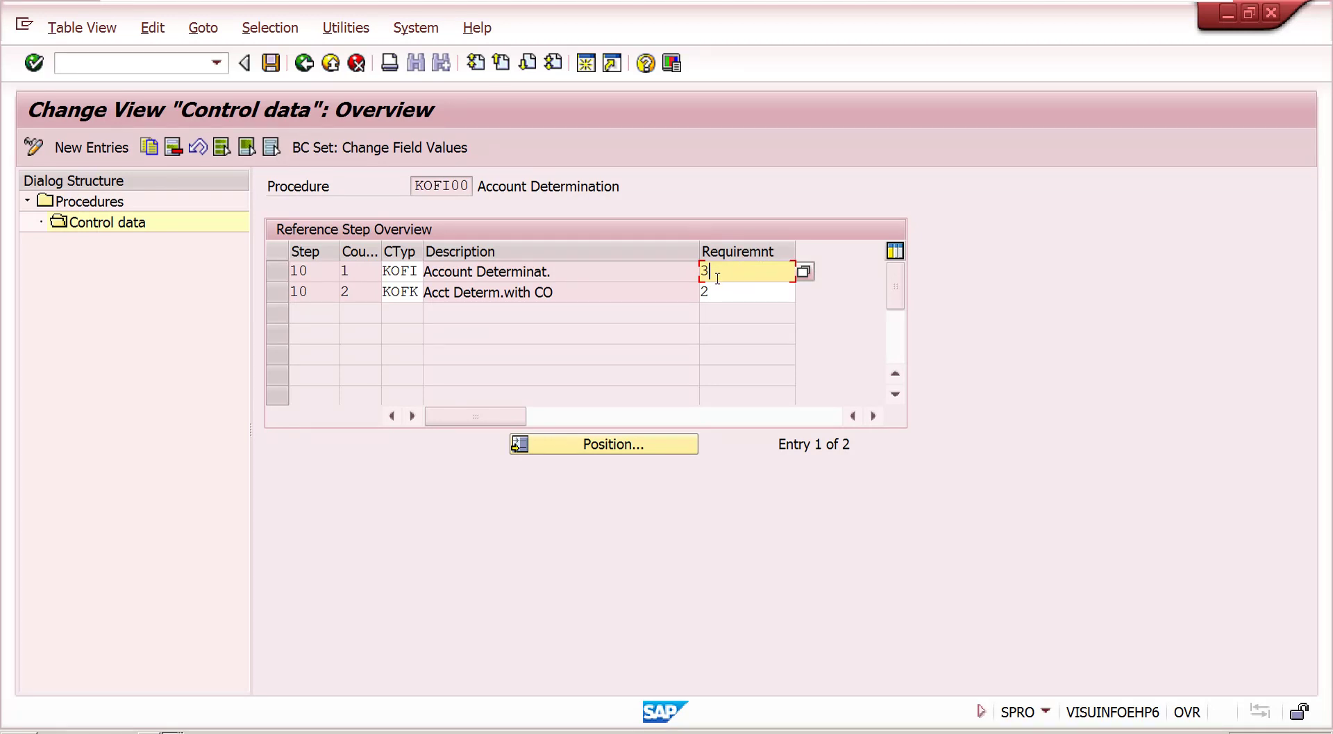
left_click(726, 299)
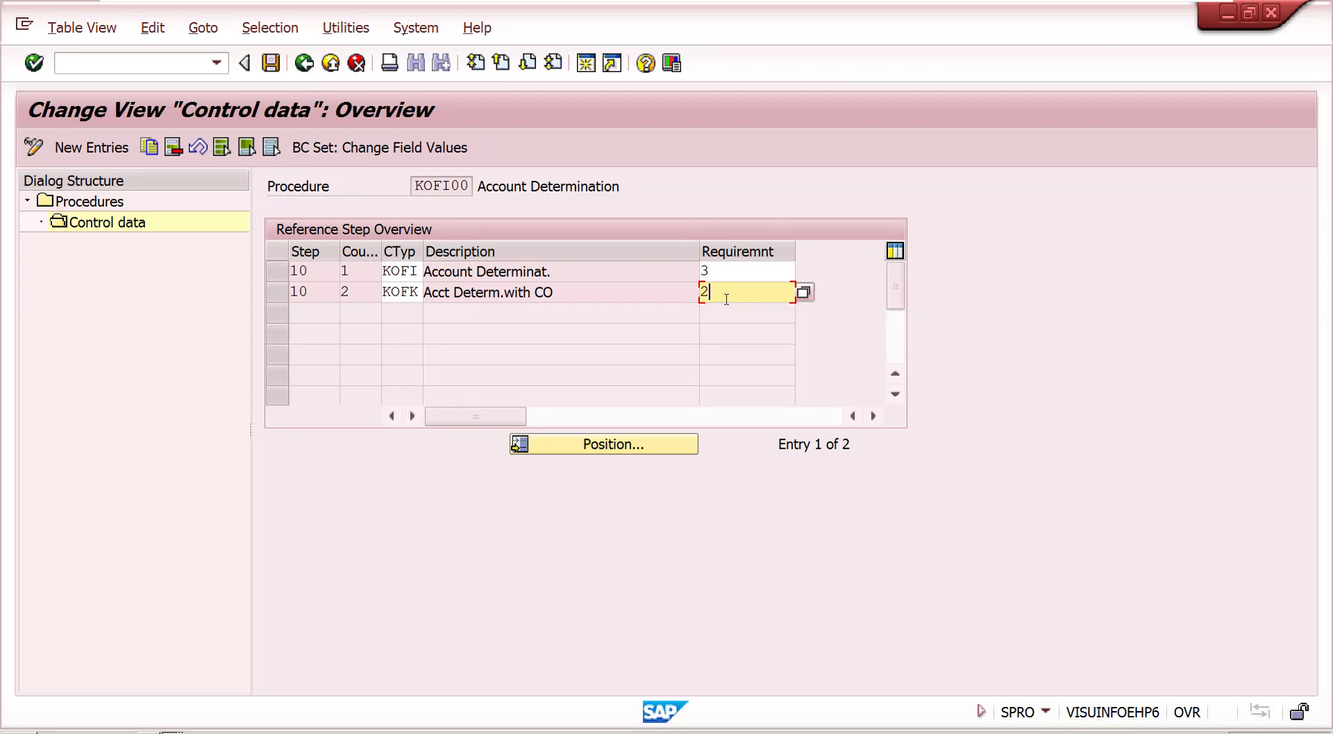
Step: Leave the KOFI00 procedure definition and open the Assign Account Determination Procedure activity for billing document types
left_click(303, 64)
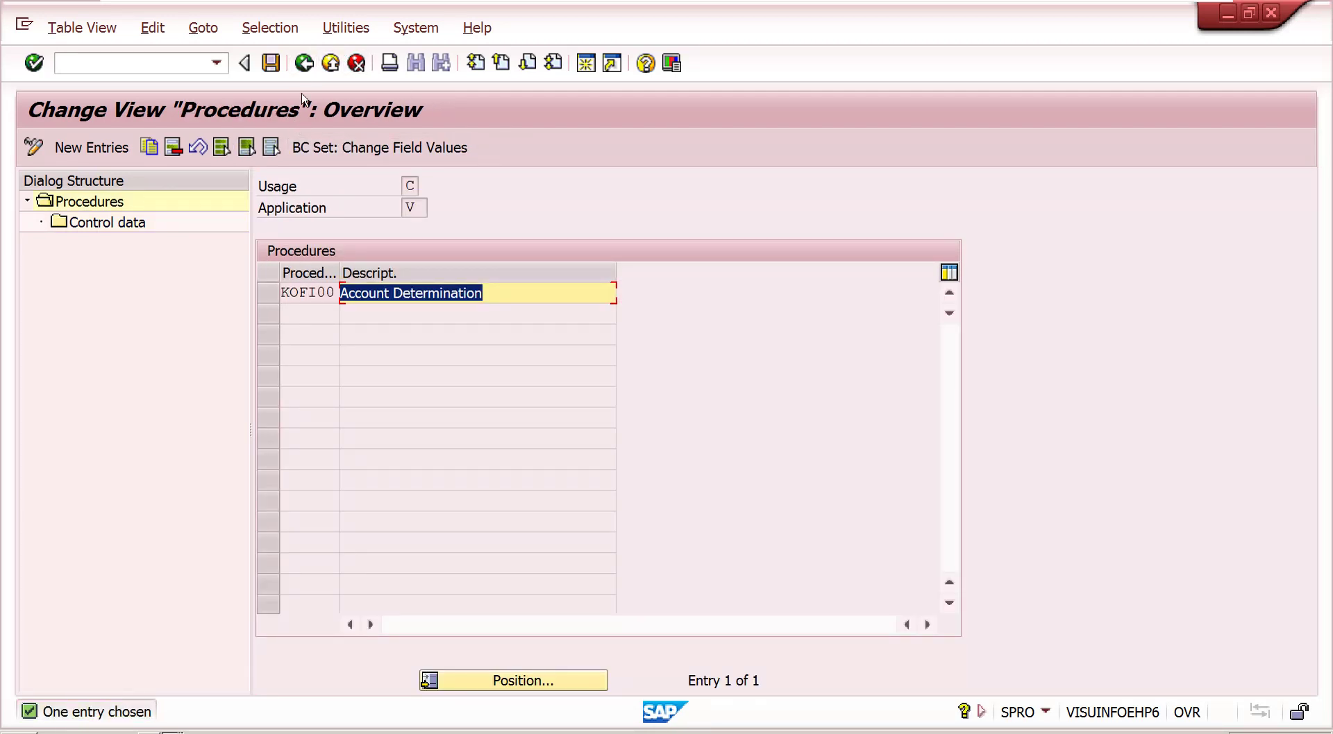
left_click(304, 64)
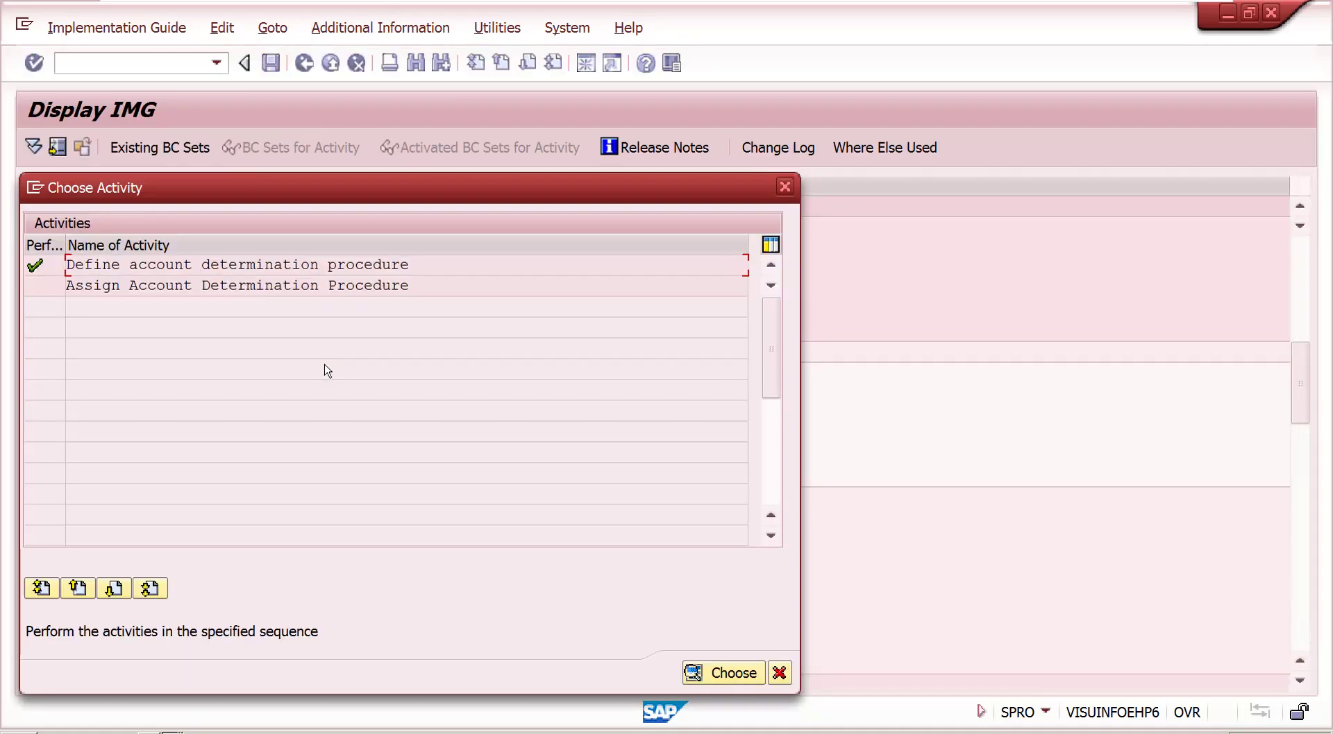
double_click(277, 285)
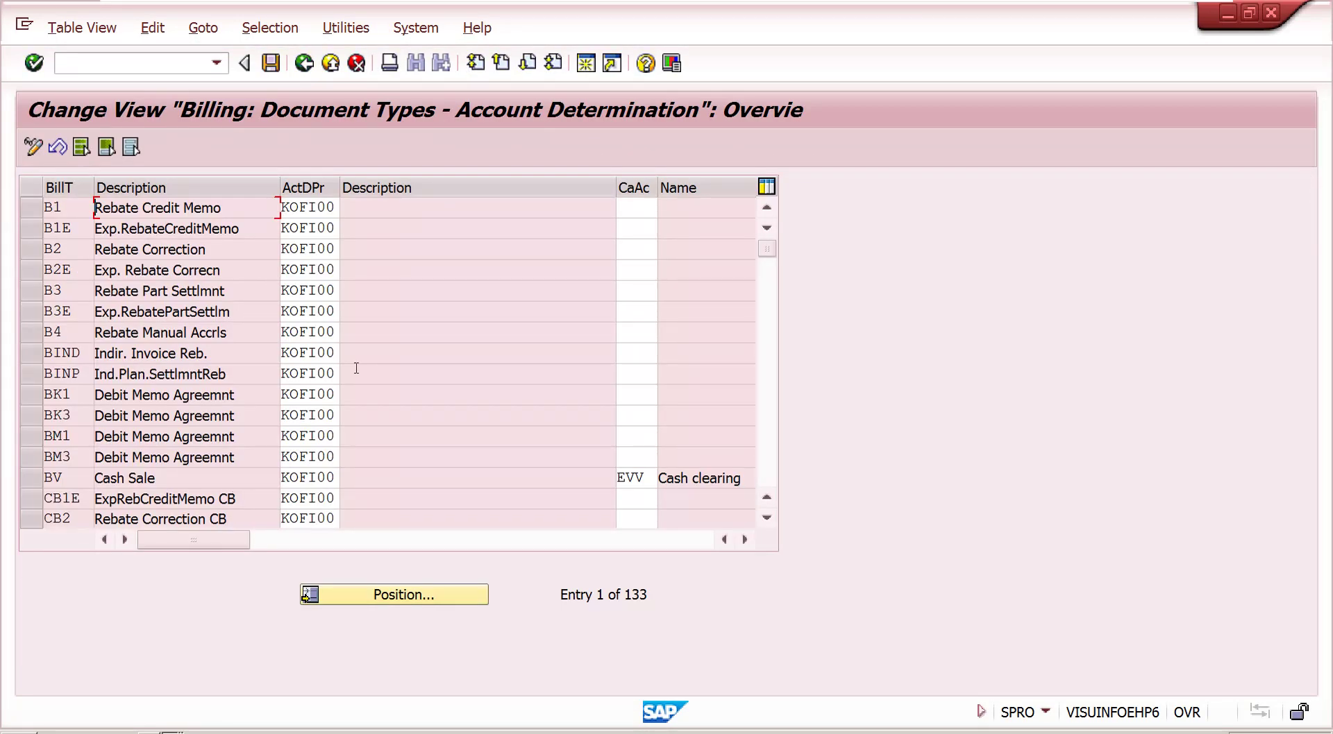
Step: Go to billing type F2 in the billing document type assignments and check its account determination procedure
left_click(421, 597)
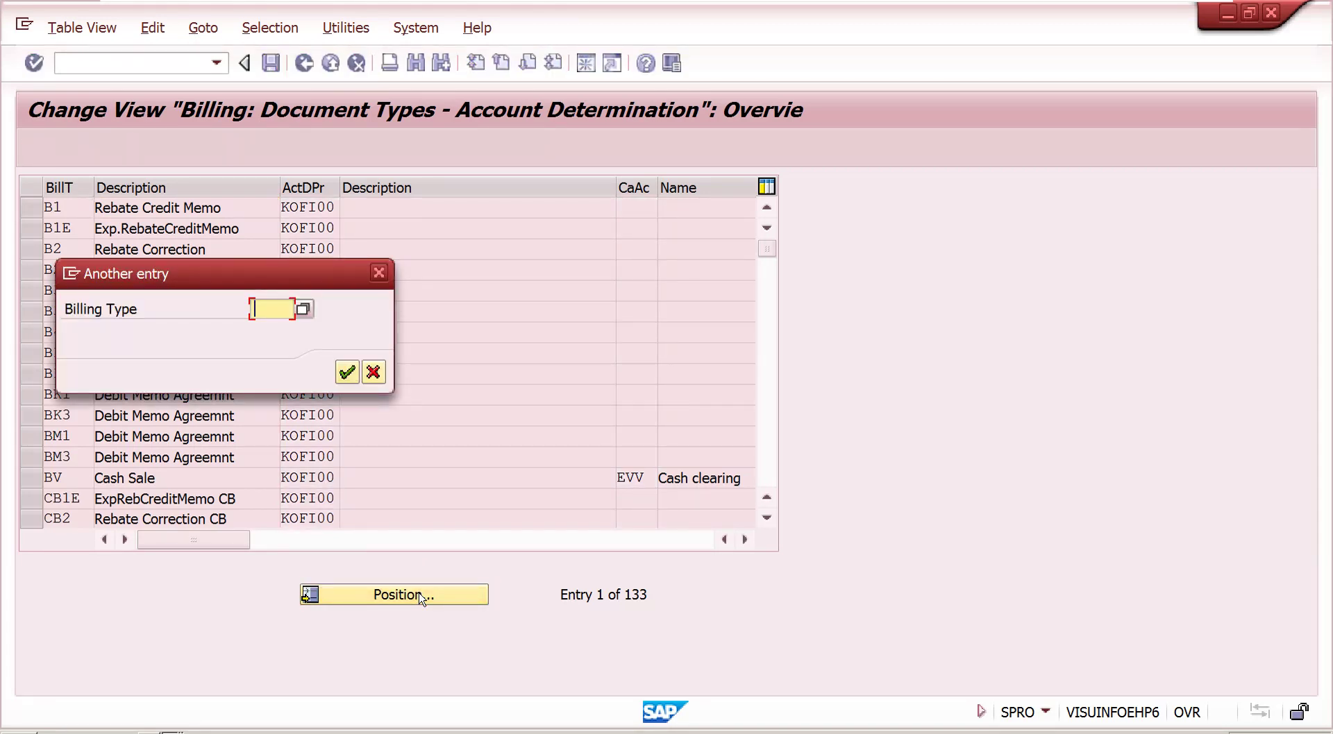
type("F2")
key("Return")
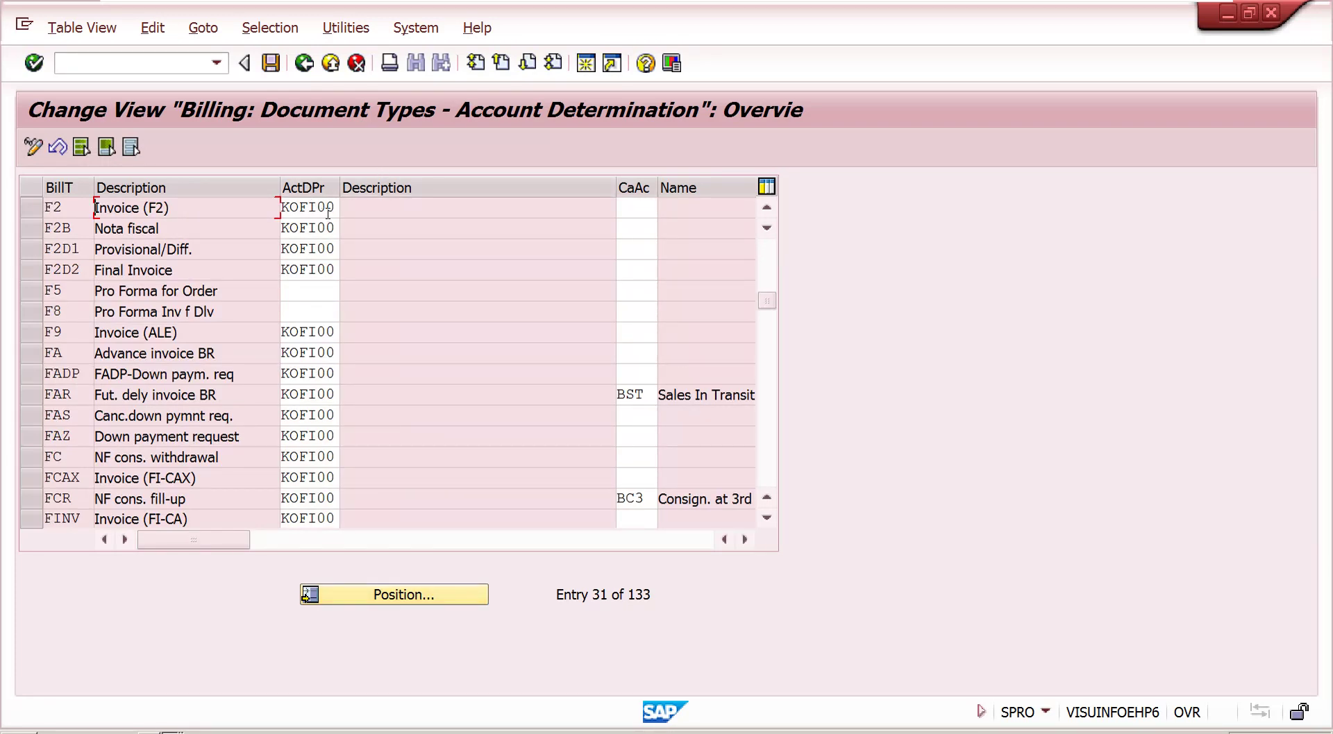
left_click(328, 209)
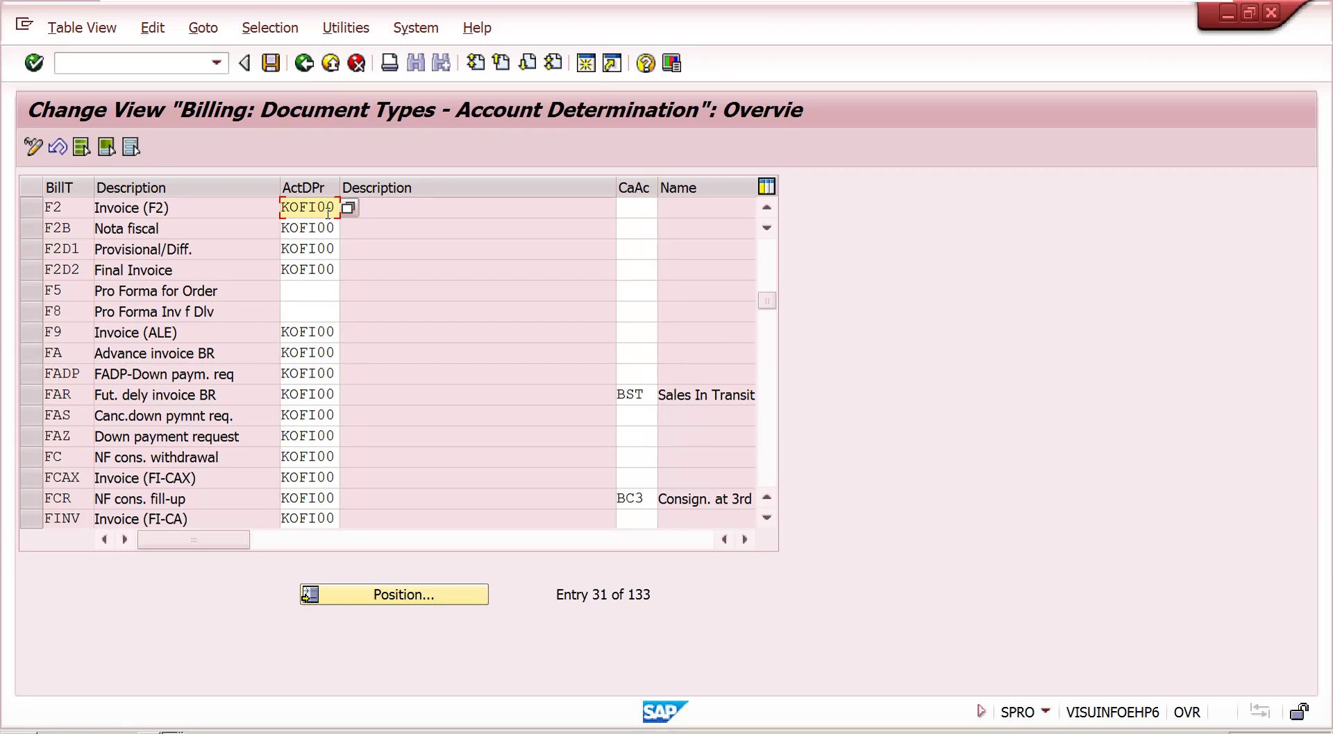
Step: Start transaction VOFA in a new session and choose to display the locked billing document types
left_click(169, 62)
type("/ov")
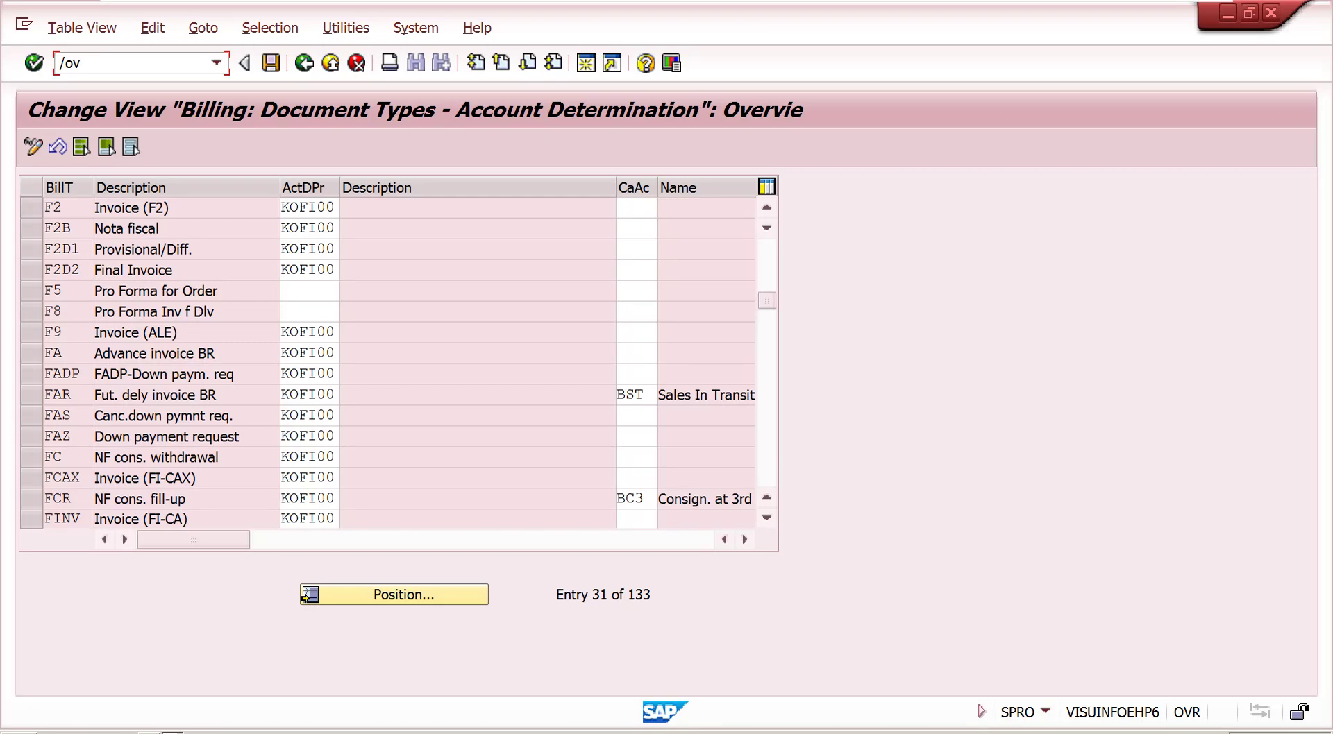
key("BackSpace")
type("vofa")
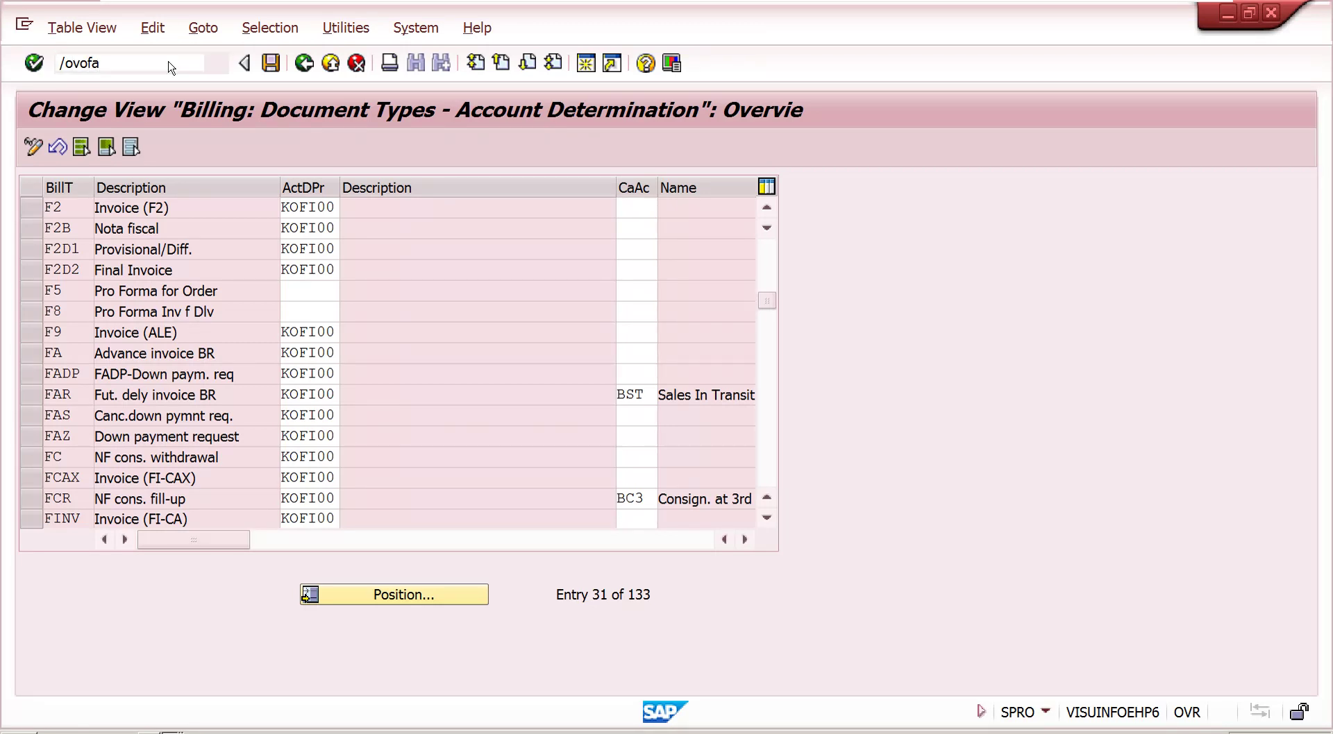
key("Return")
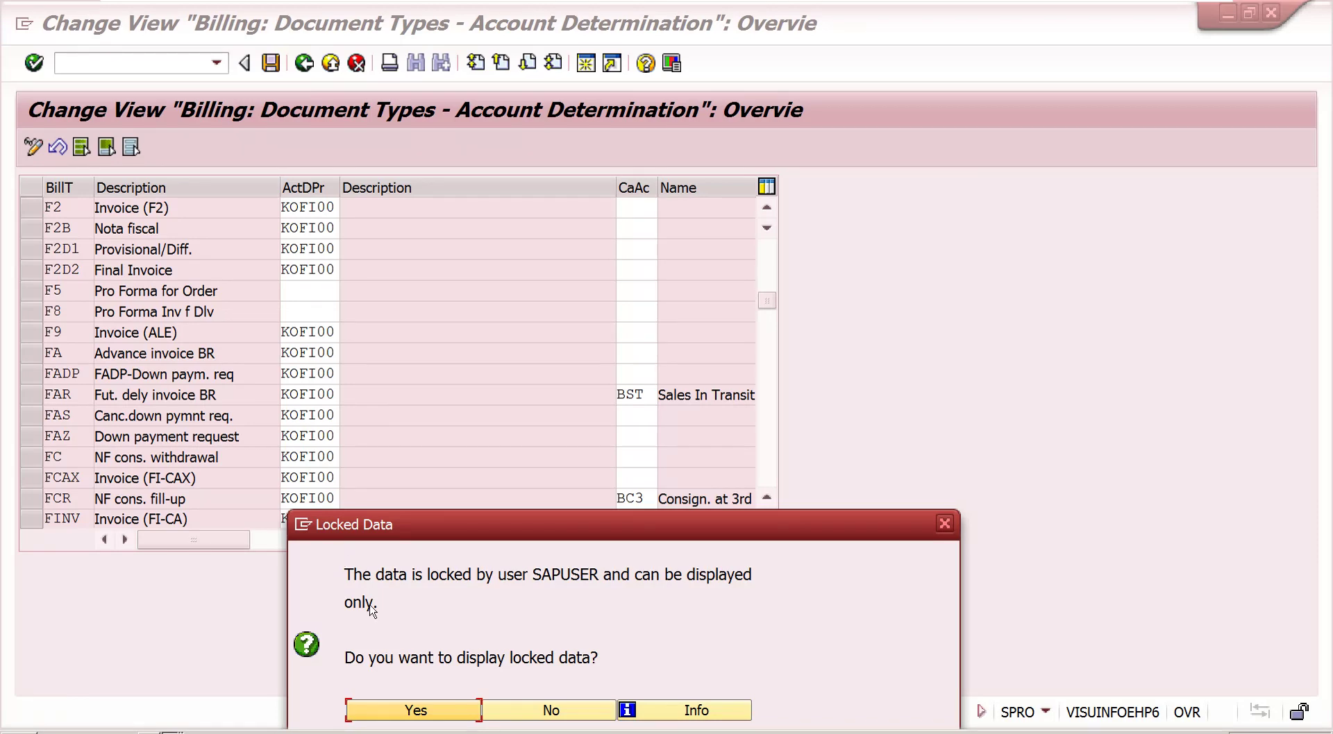
left_click(399, 708)
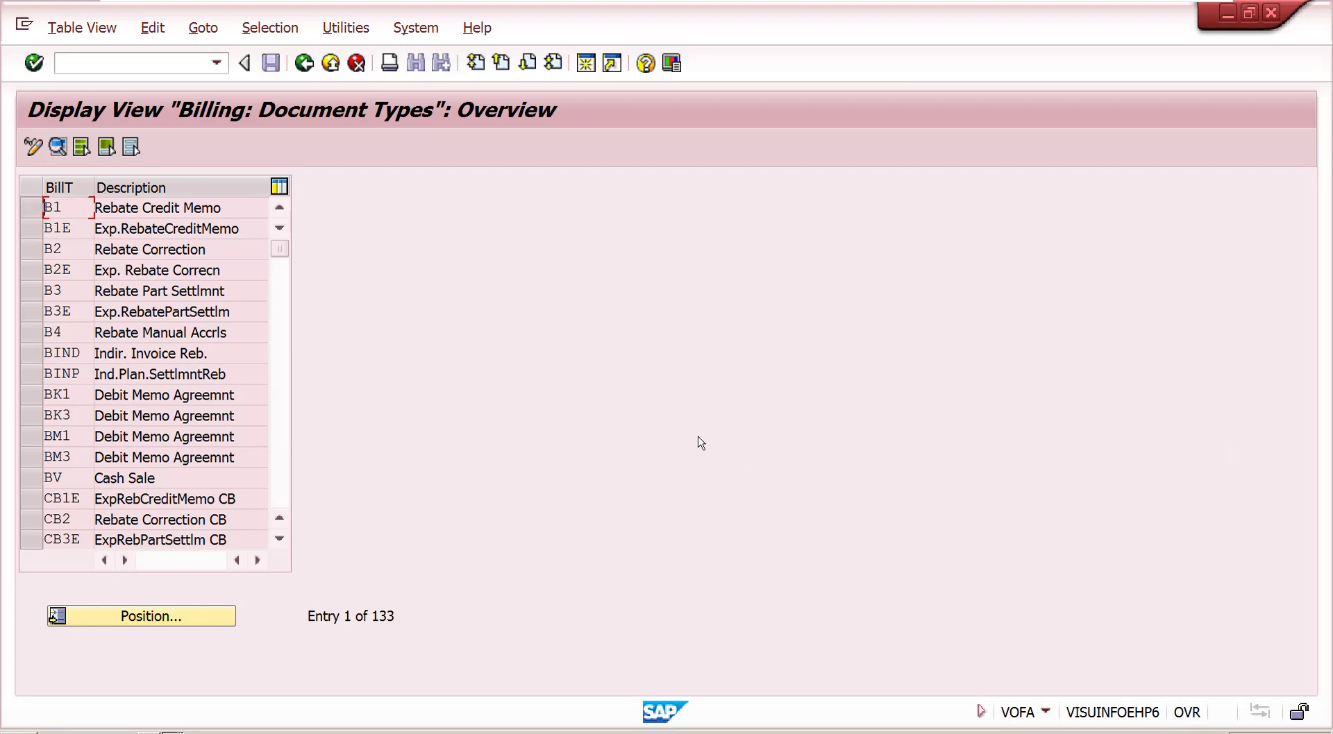
Step: Locate billing type F2 in the billing document types overview and open its details
left_click(219, 624)
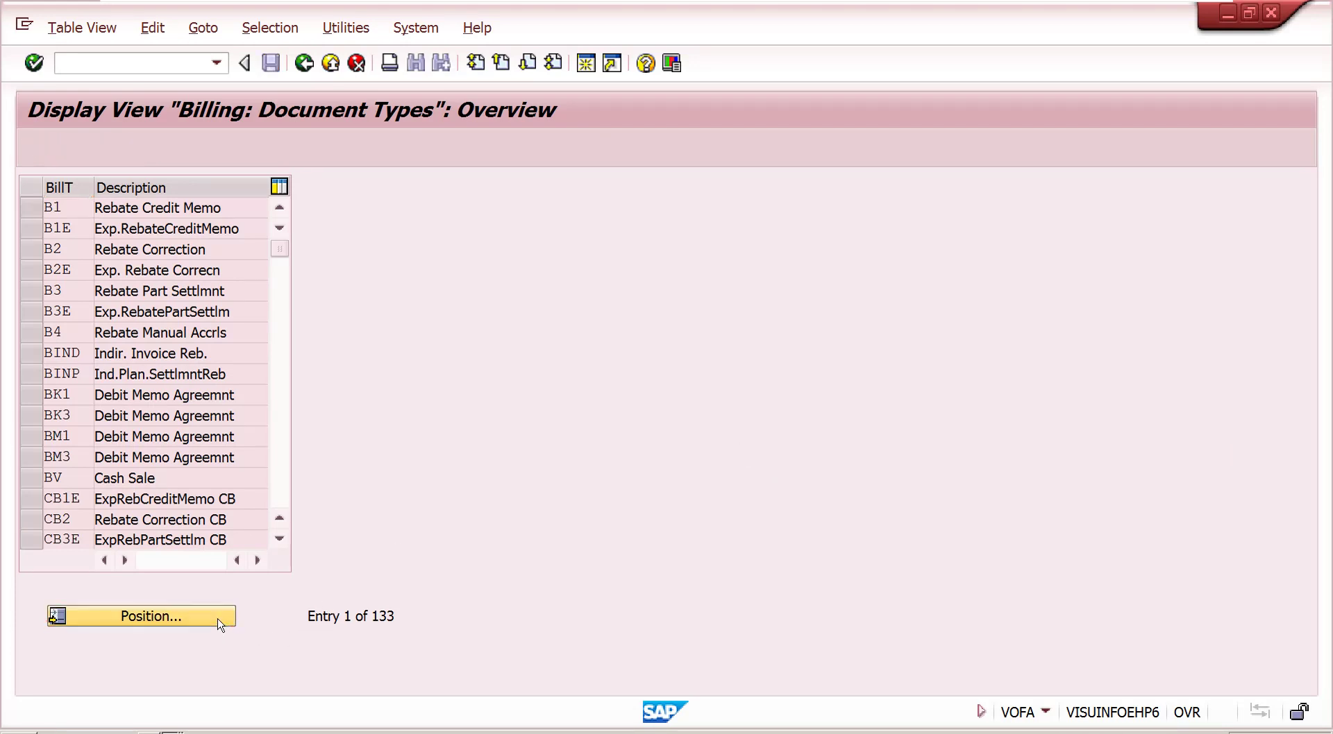
type("f2")
key("Return")
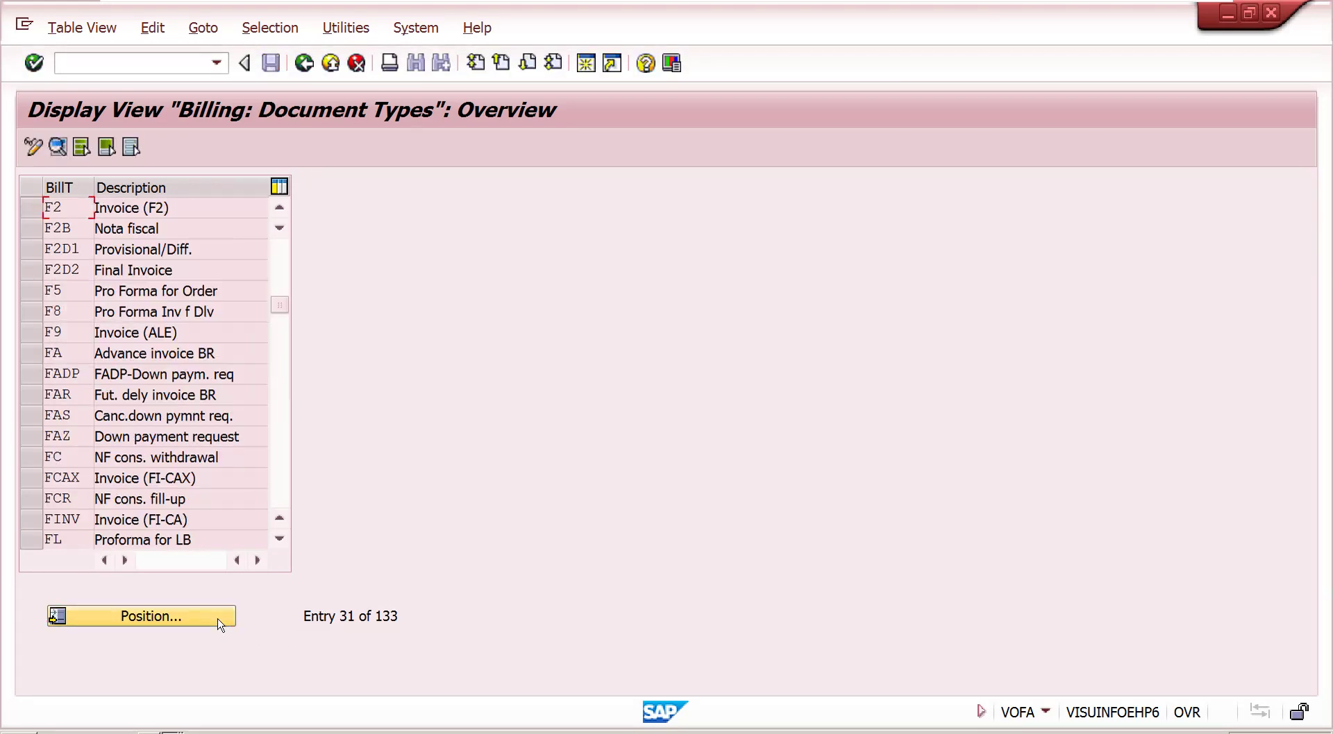
double_click(96, 215)
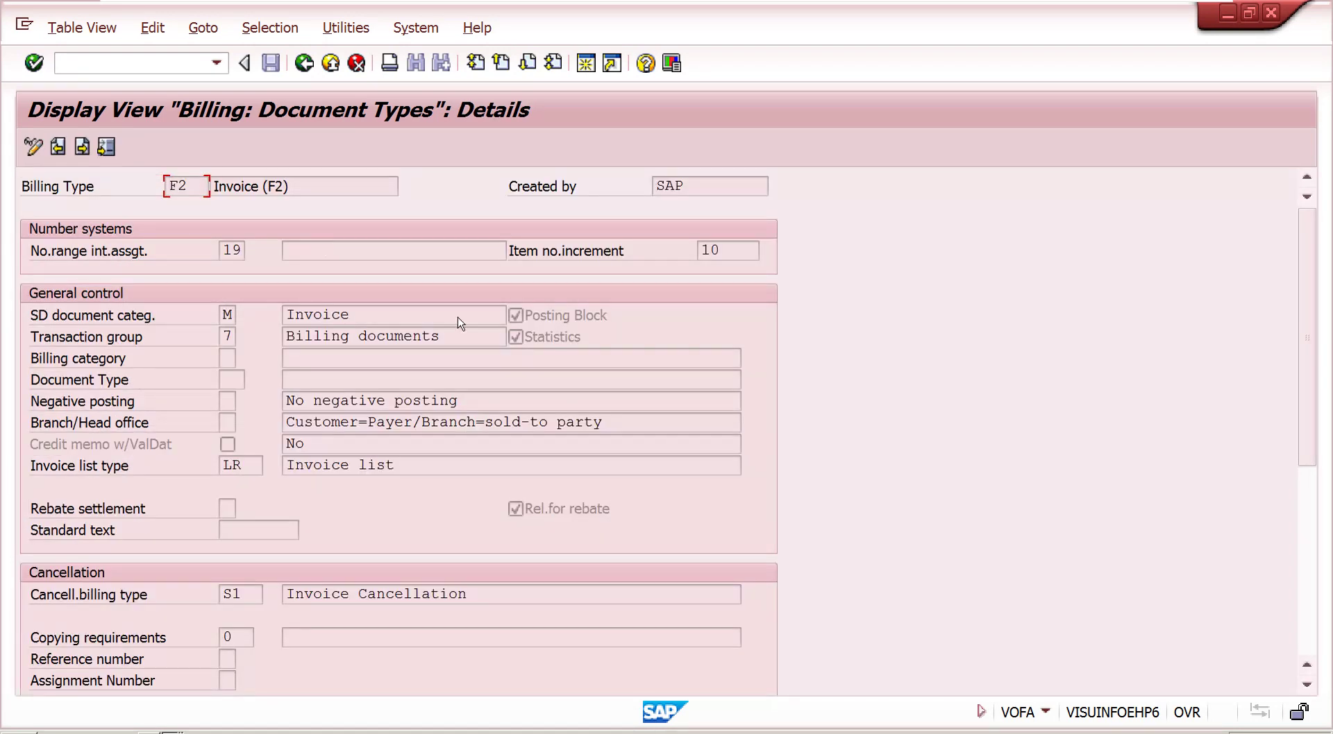
Step: Examine the output and account determination procedure fields of billing type F2, and close the extra session
left_click(1307, 564)
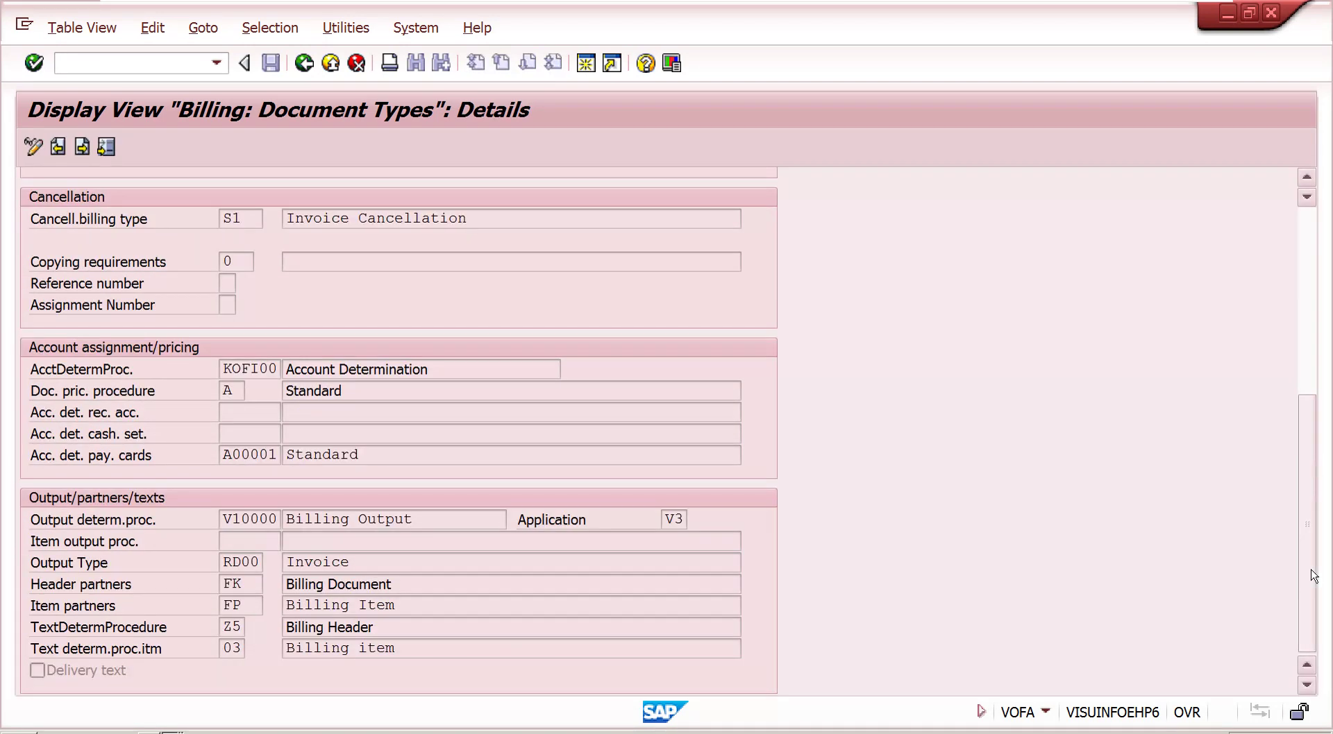
left_click(271, 521)
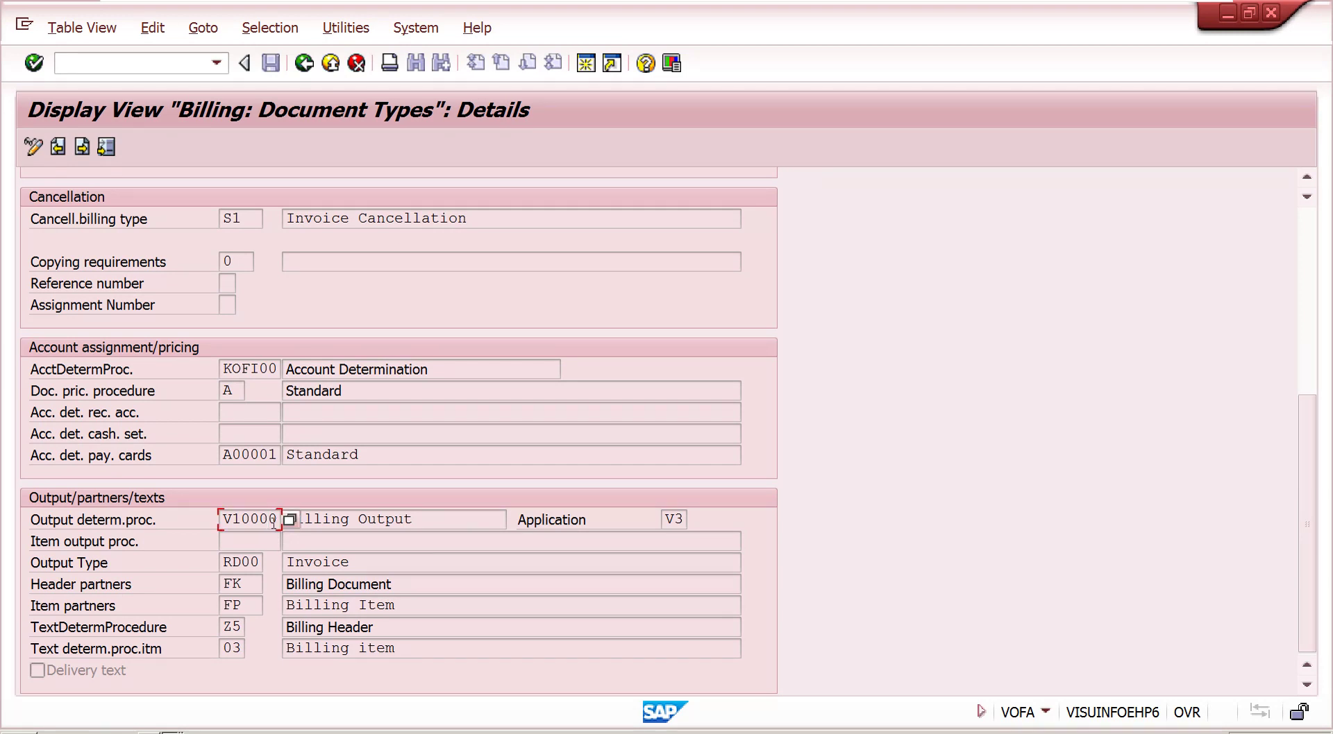
left_click(257, 367)
left_click(1269, 14)
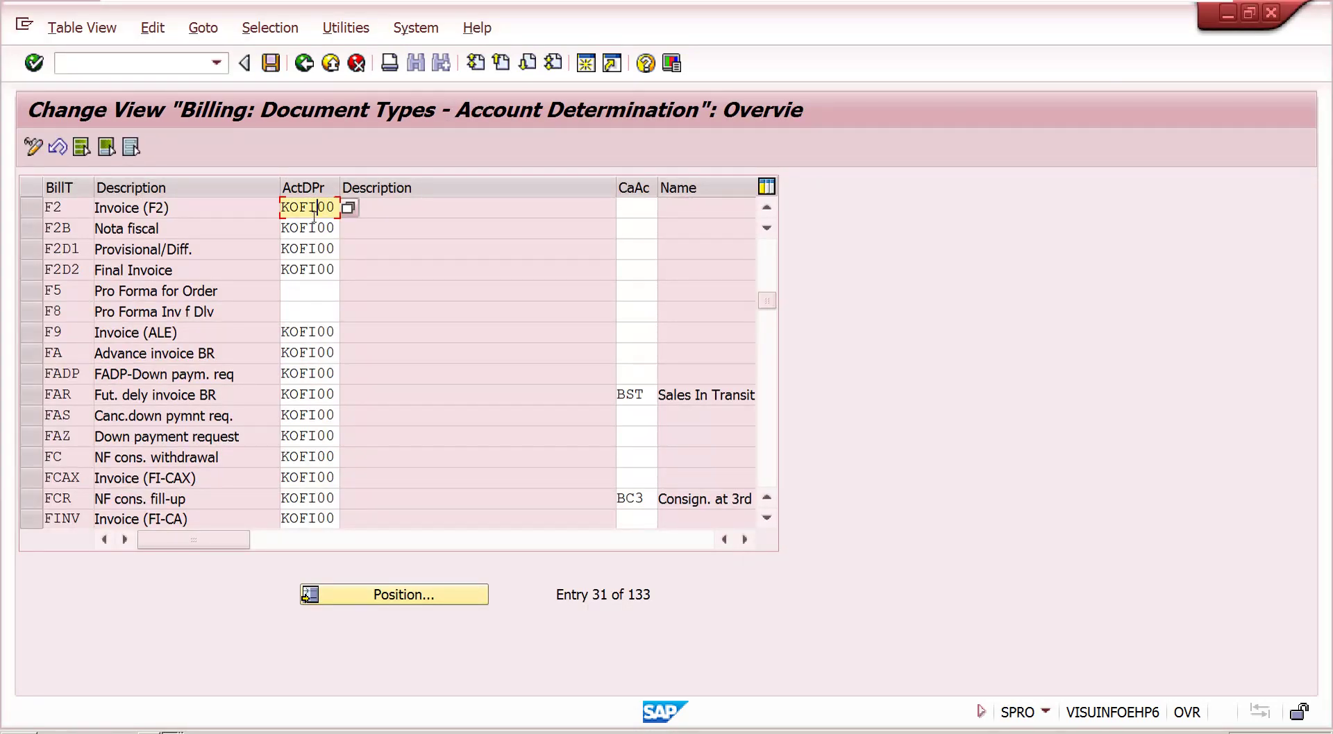
Step: Leave the account determination procedure assignment for billing types and return to the IMG structure
key("Left")
left_click(62, 208)
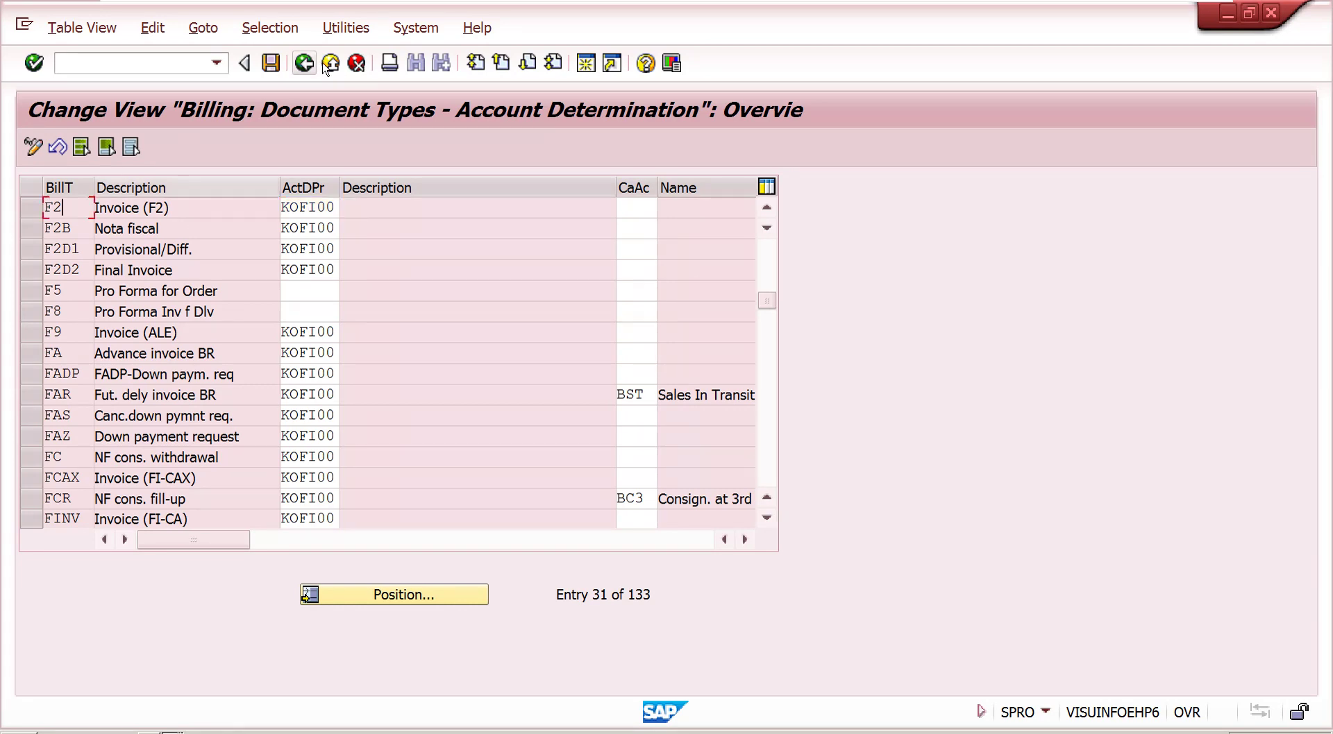
left_click(304, 63)
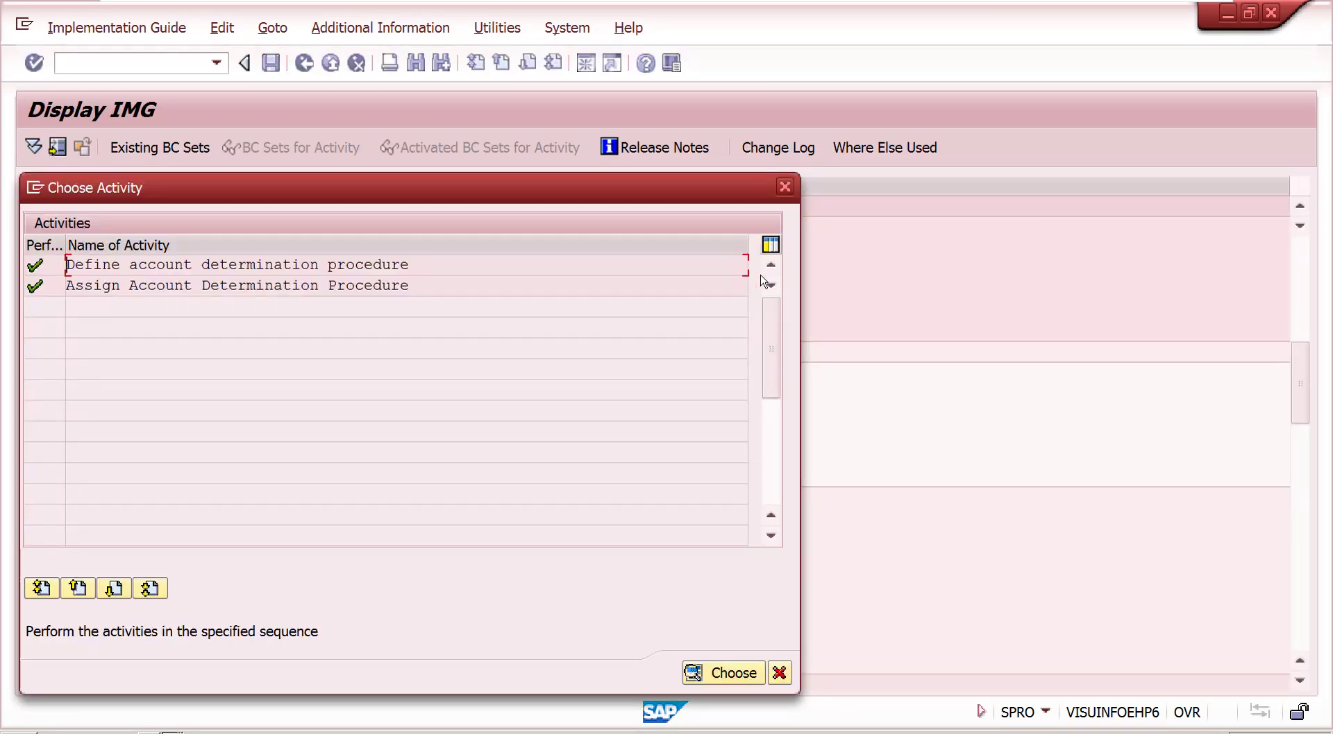
left_click(785, 186)
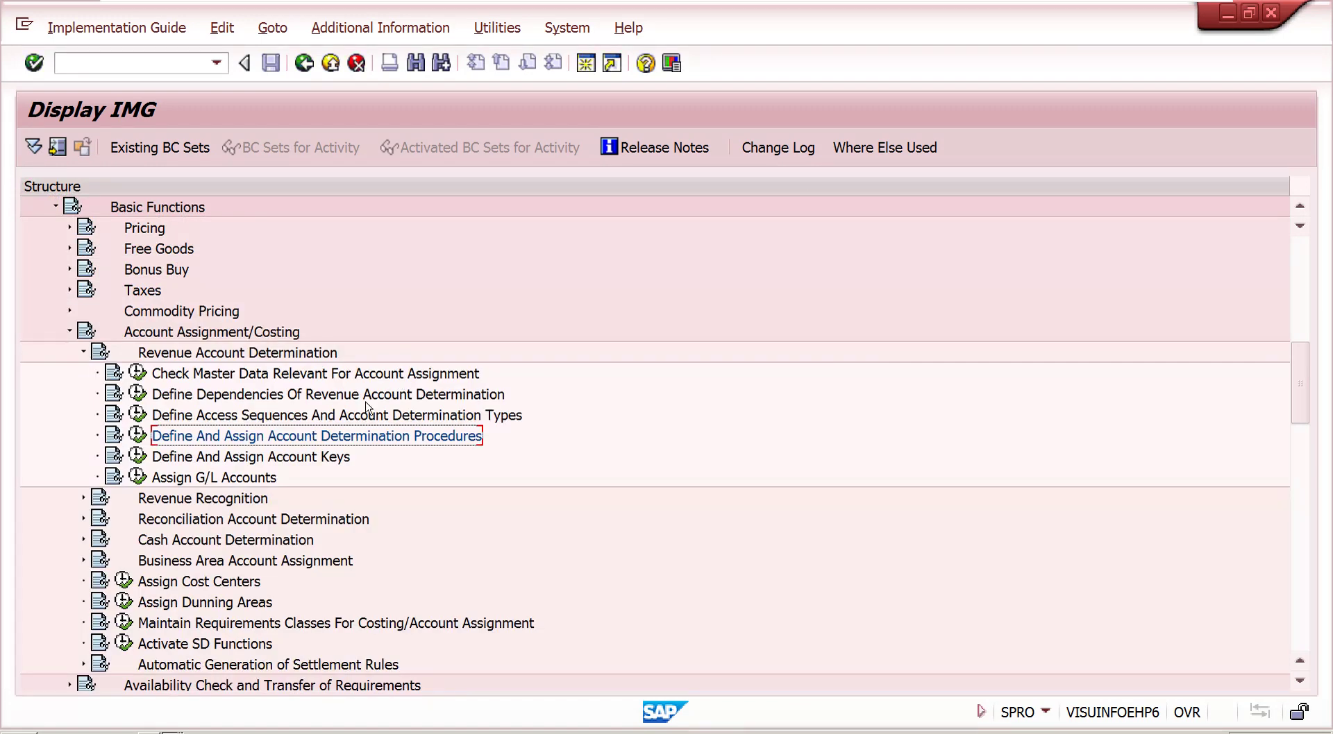
Step: Under Define And Assign Account Keys, open the Define Account Key activity
left_click(296, 461)
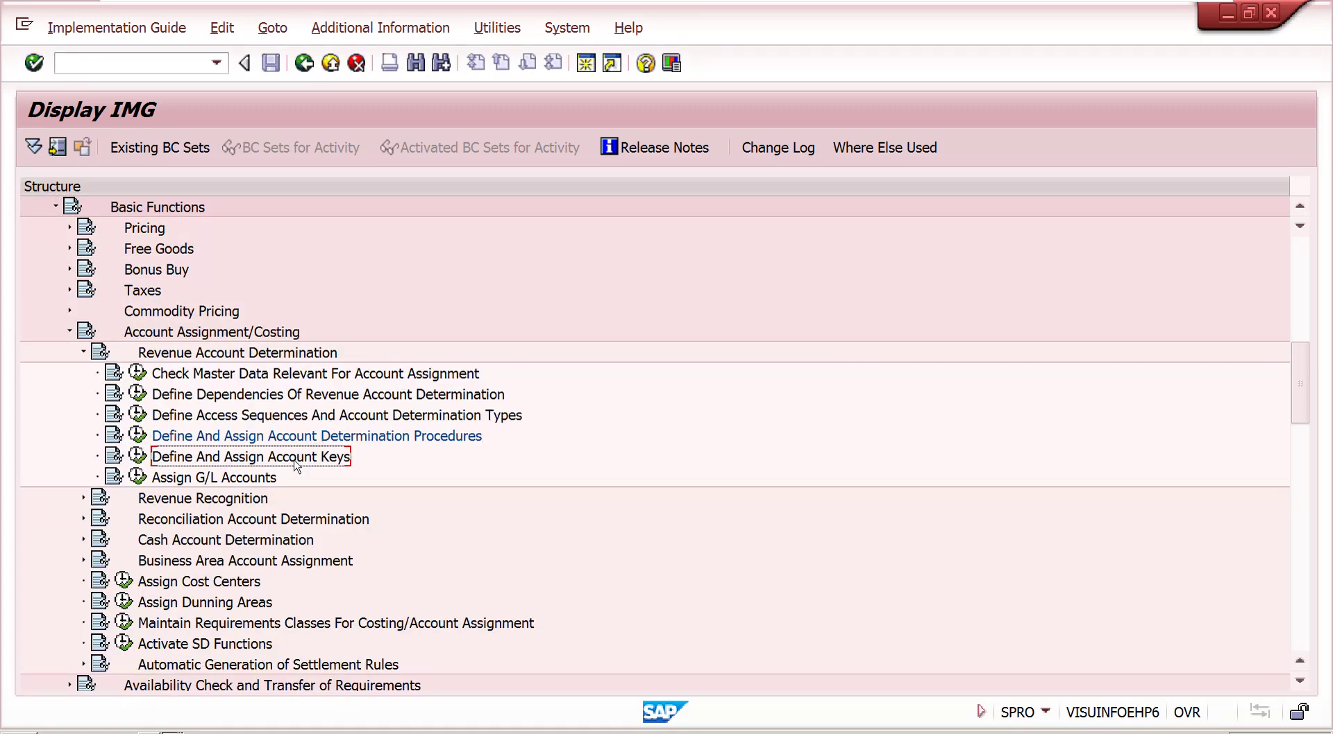
left_click(138, 464)
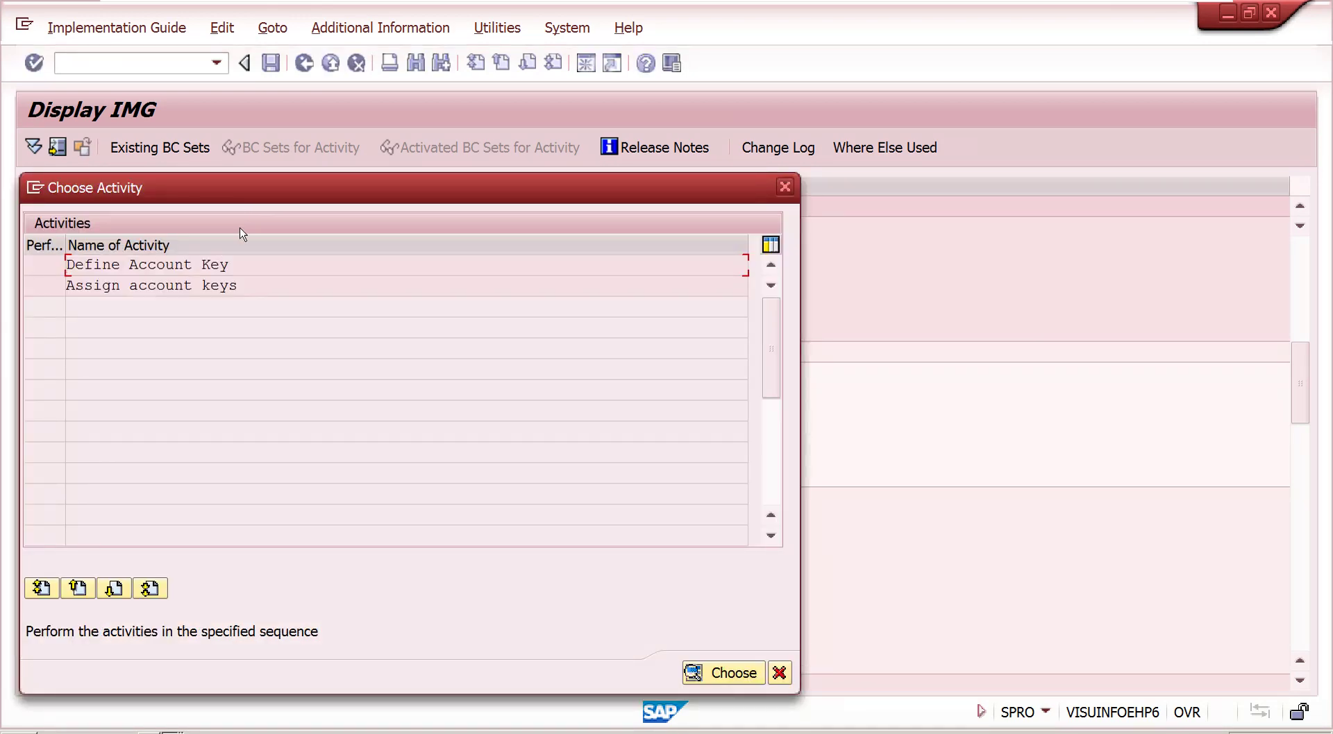
double_click(232, 265)
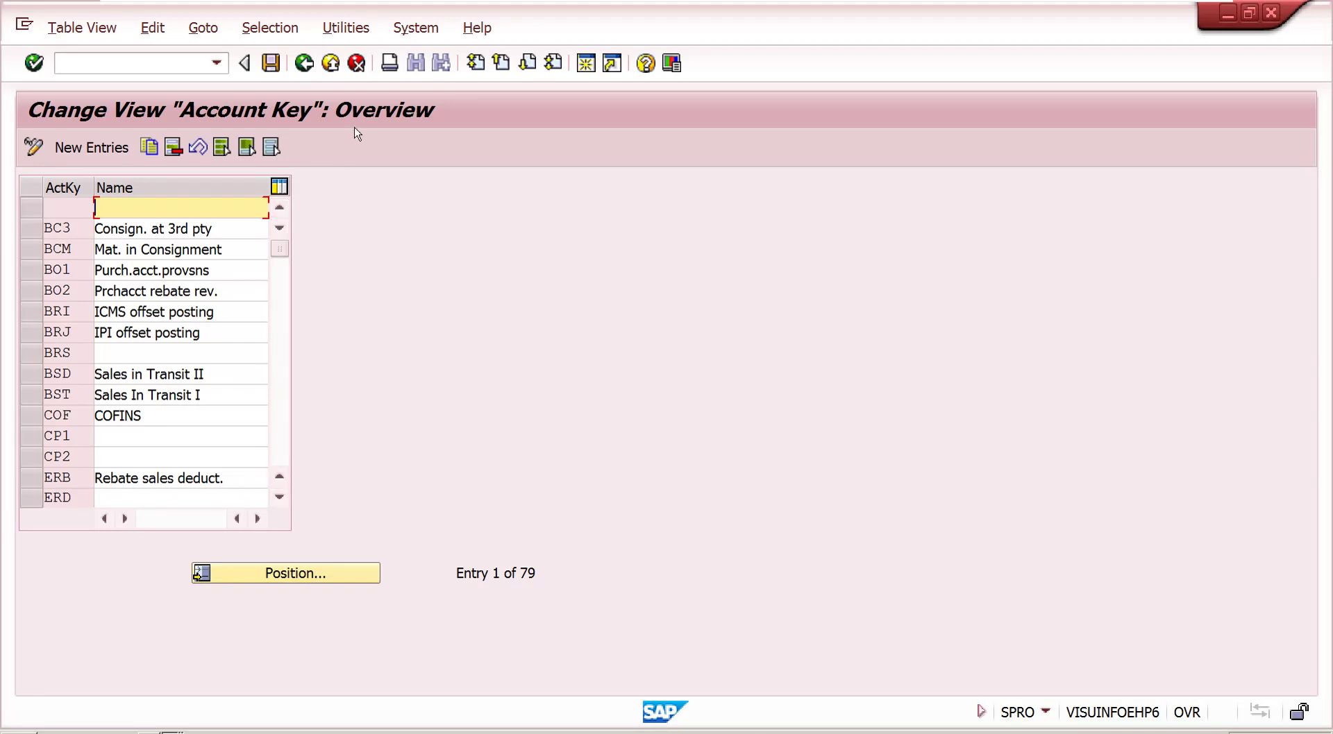
left_click(304, 63)
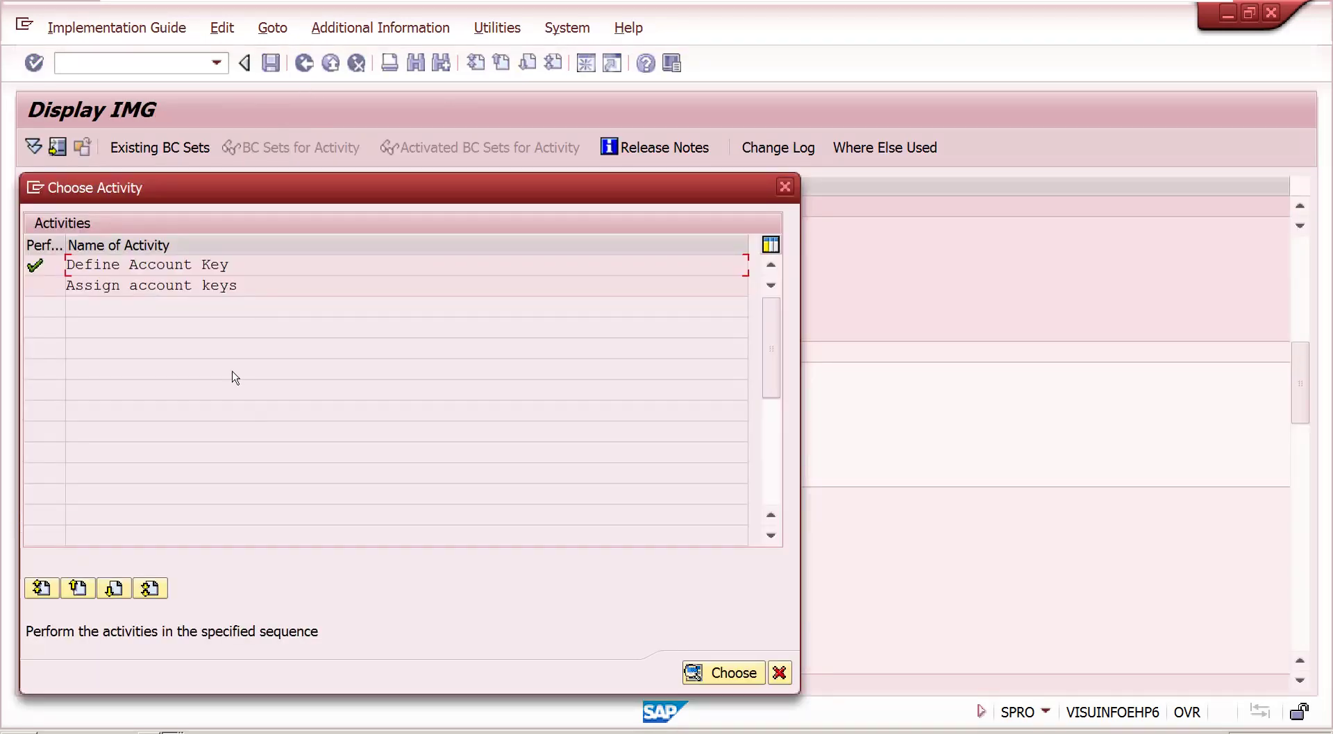
double_click(230, 262)
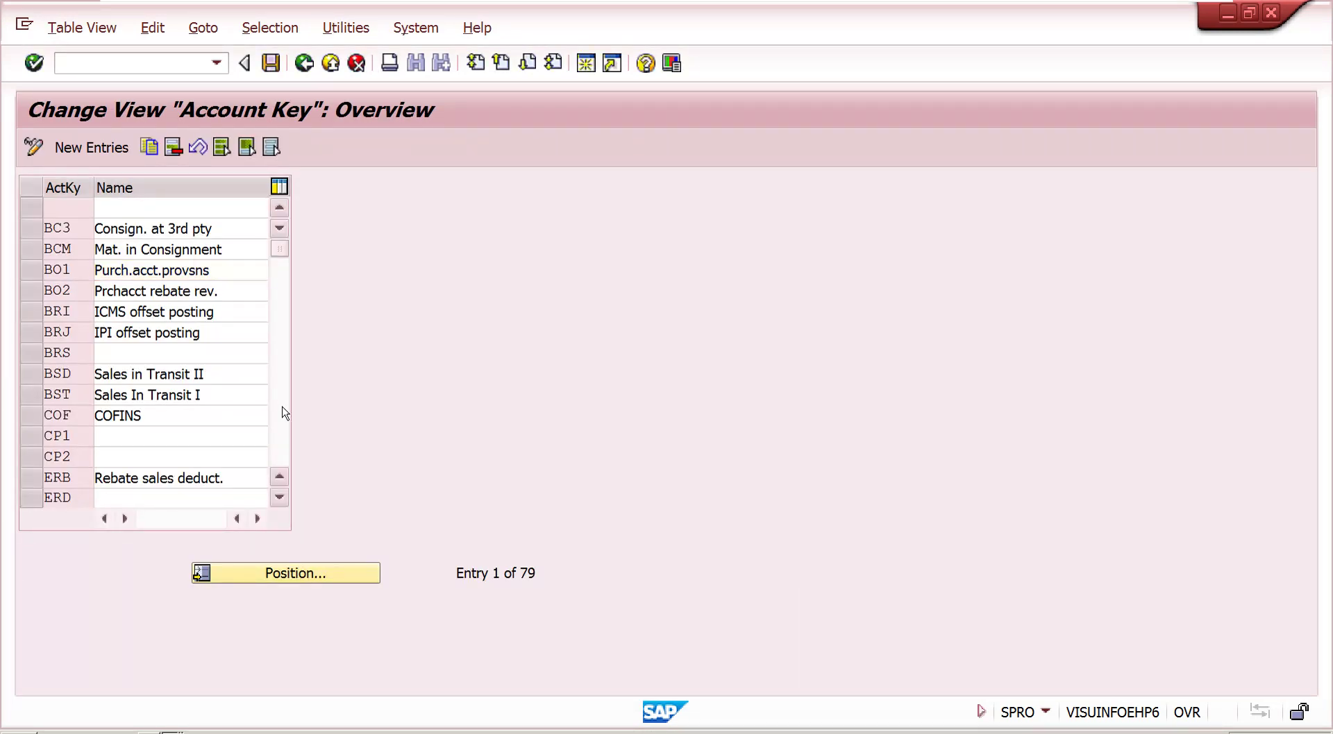
Step: Review the account keys for sales revenues, sales deductions, rebate accruals and taxes, and leave the account key list
scroll(288, 411, "down", 10)
scroll(283, 273, "up", 5)
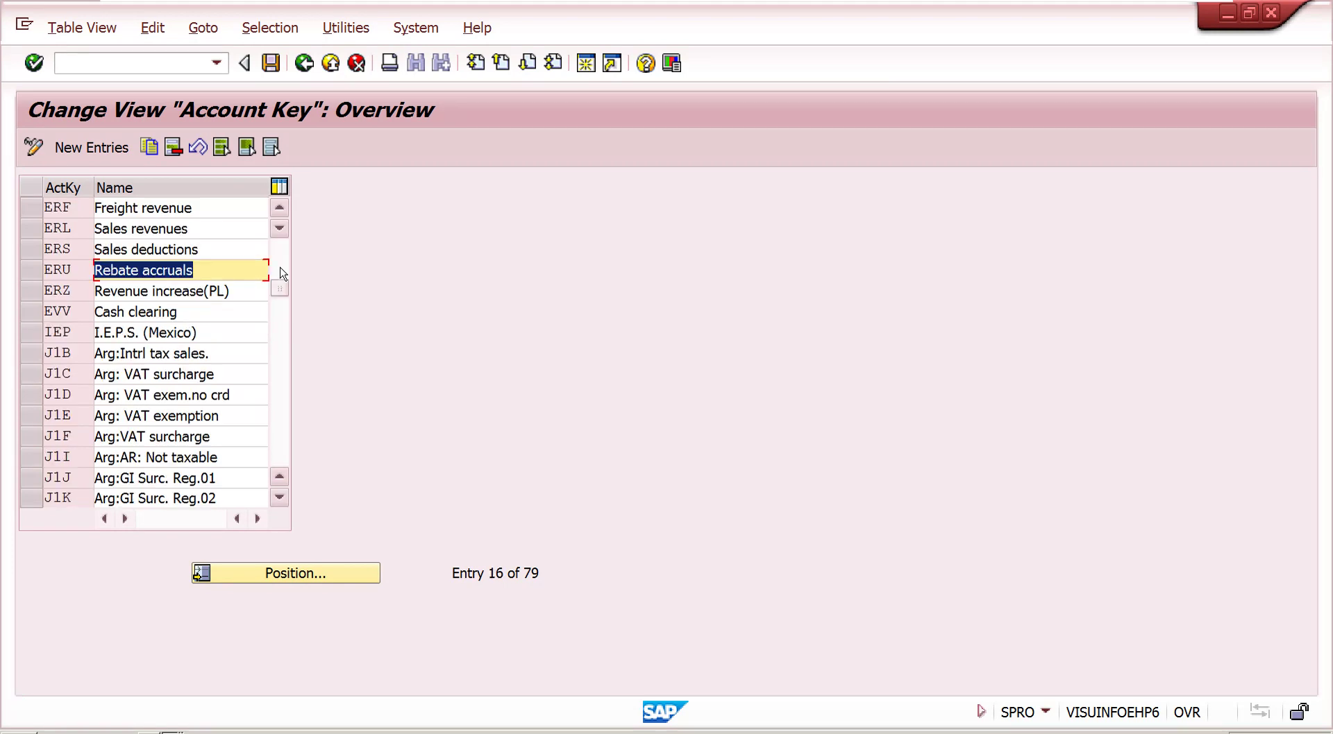
left_click(166, 233)
left_click(186, 250)
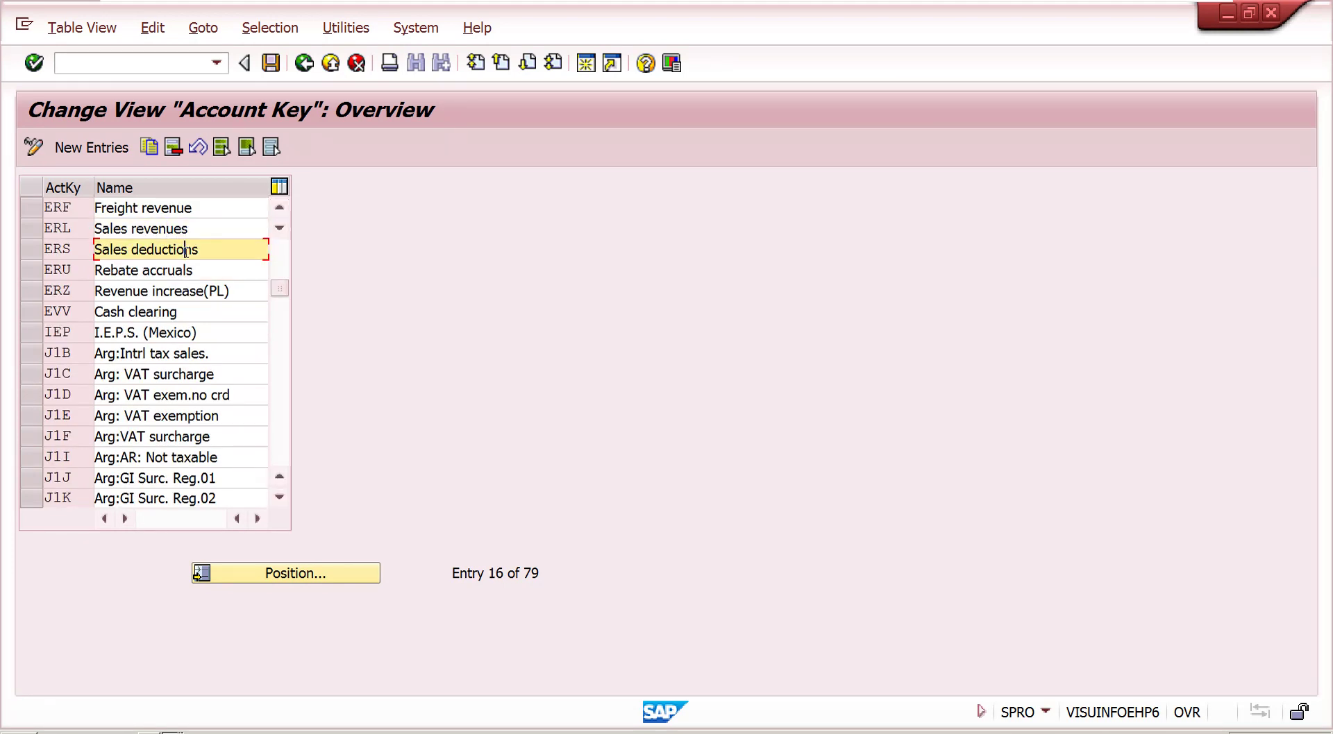
left_click(200, 269)
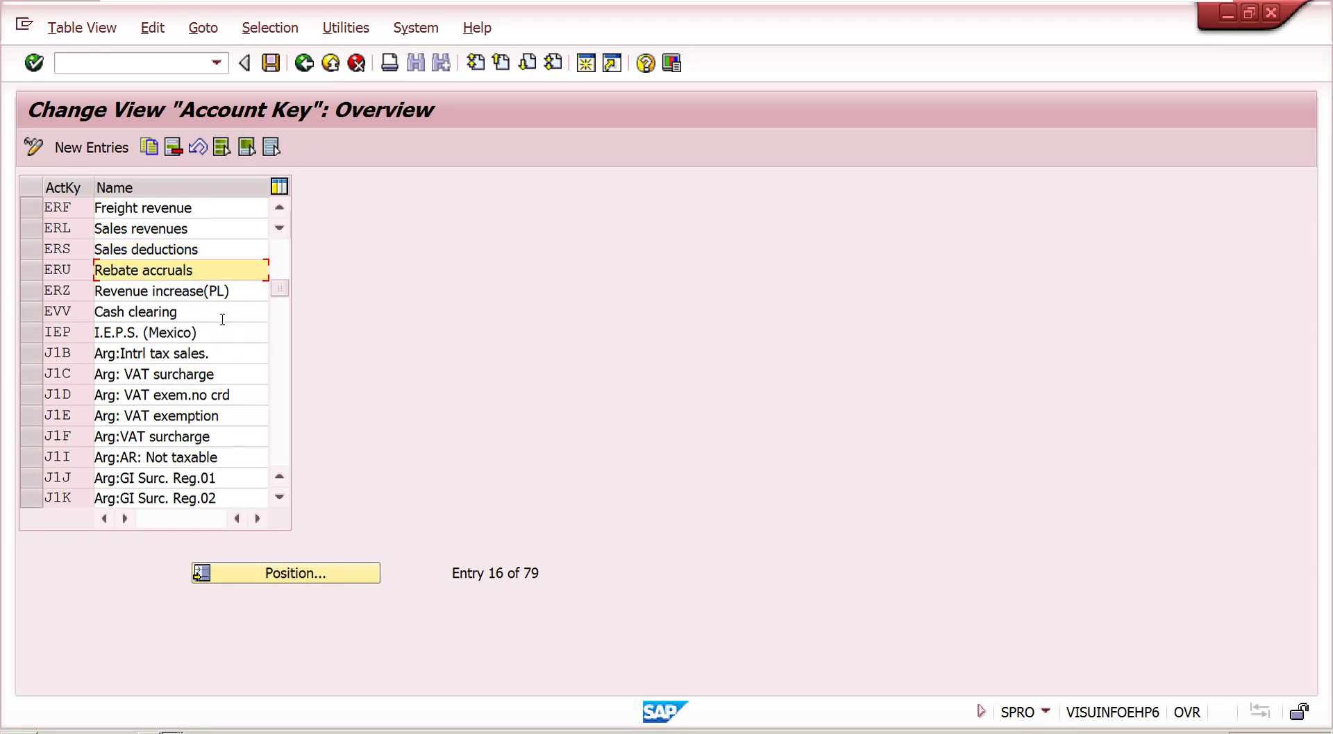
left_click(278, 401)
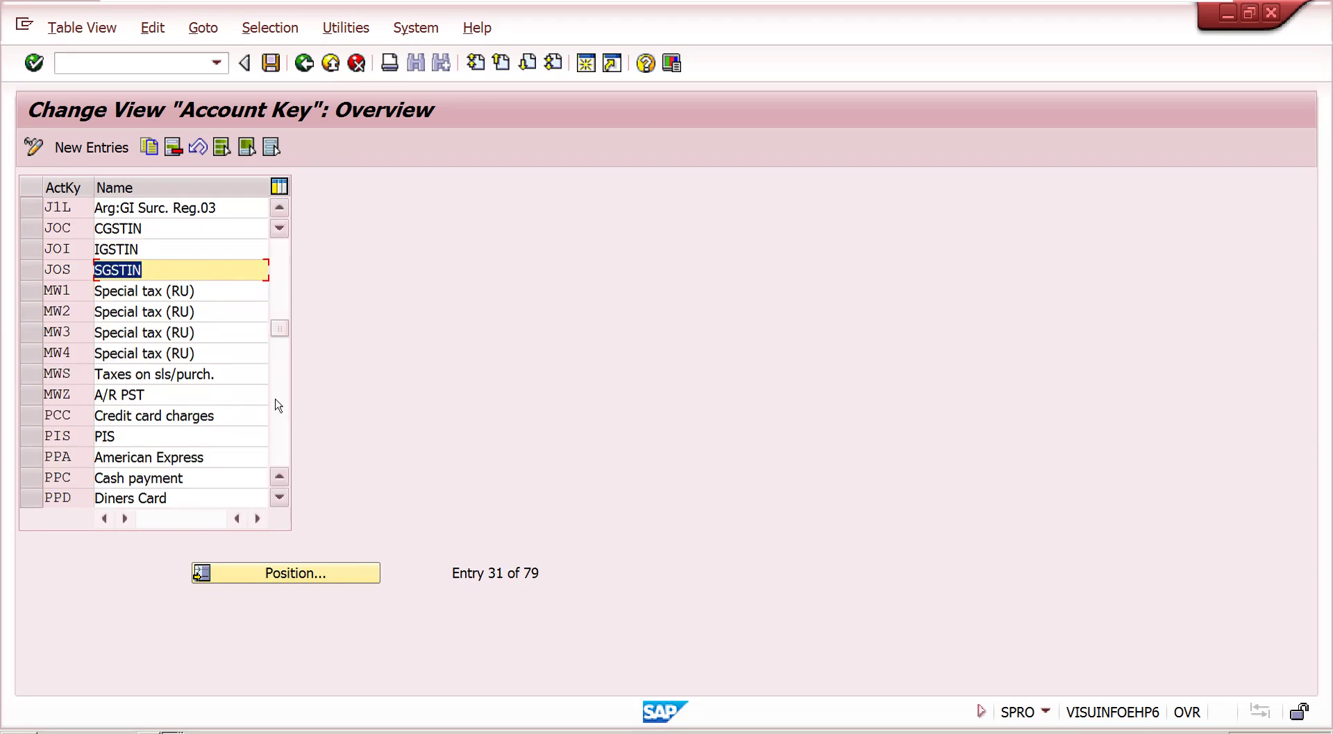
left_click(219, 377)
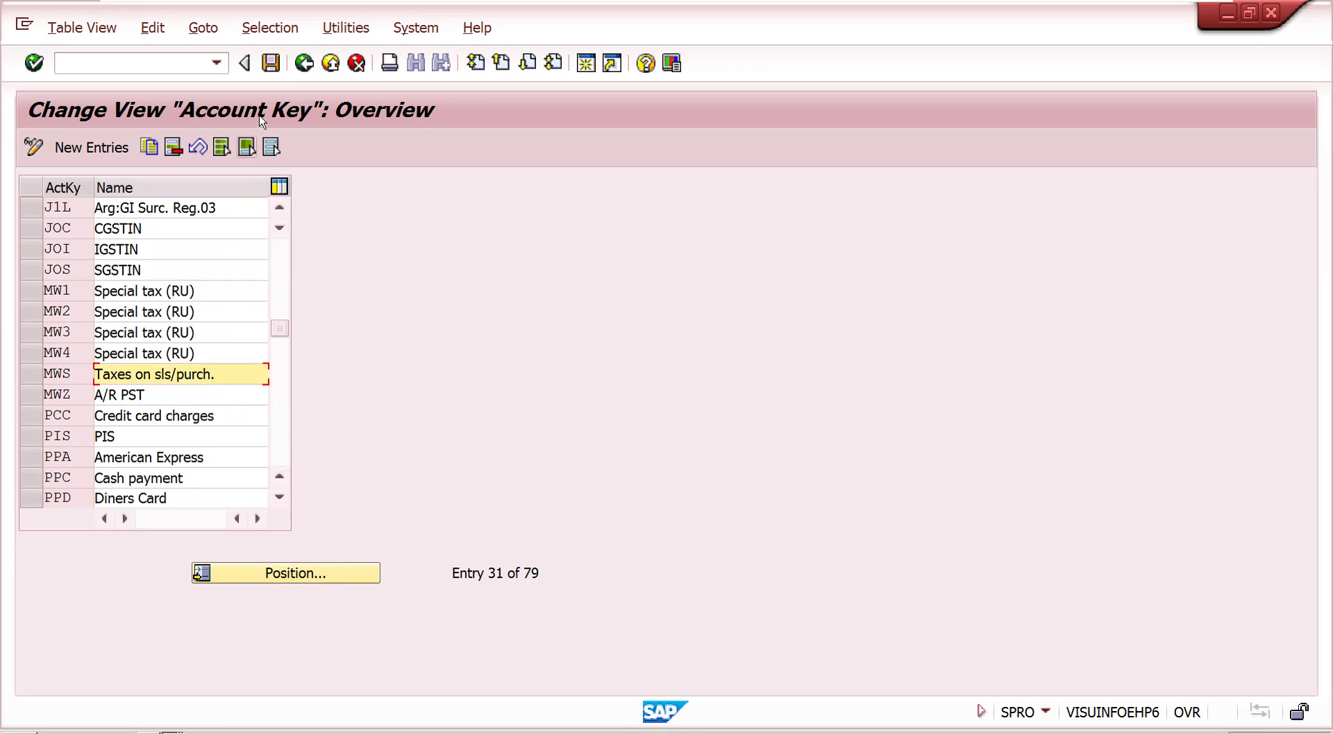
left_click(303, 76)
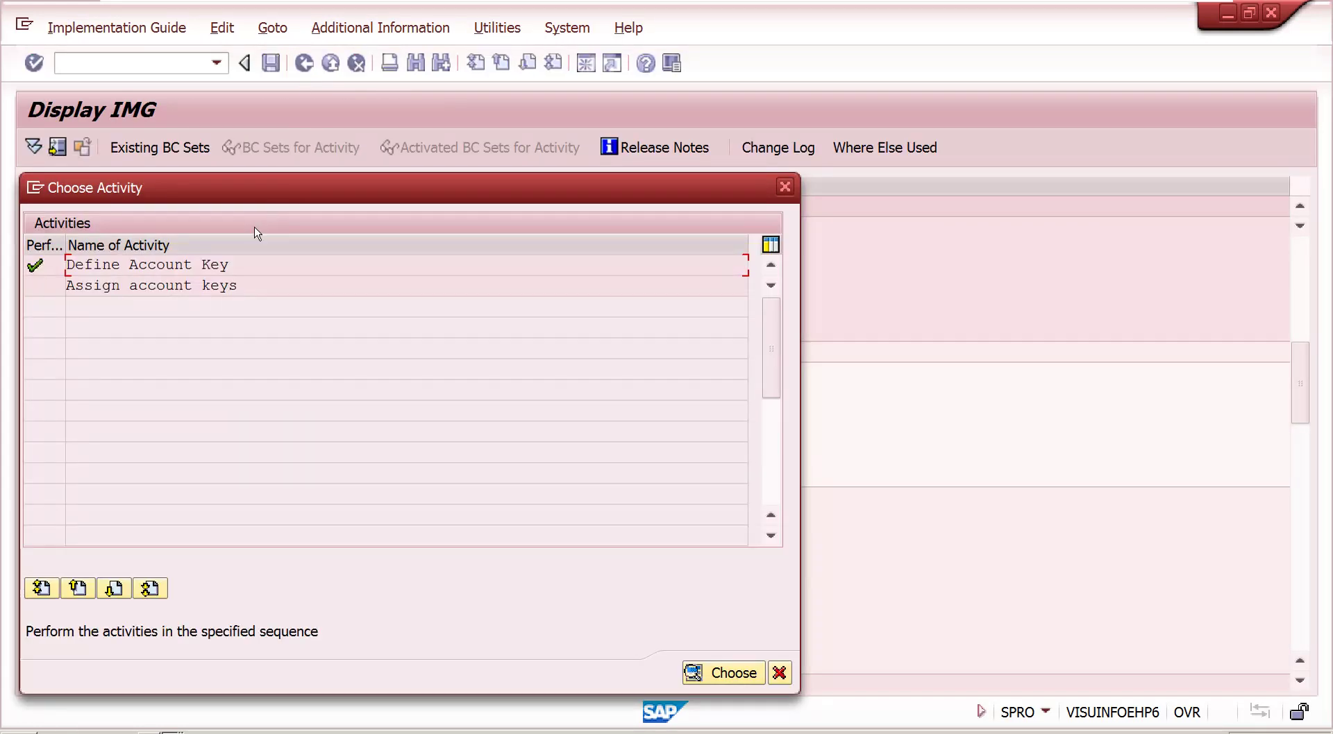
Step: Open the Assign account keys activity and go to the entries of pricing procedure YNUM1
double_click(226, 287)
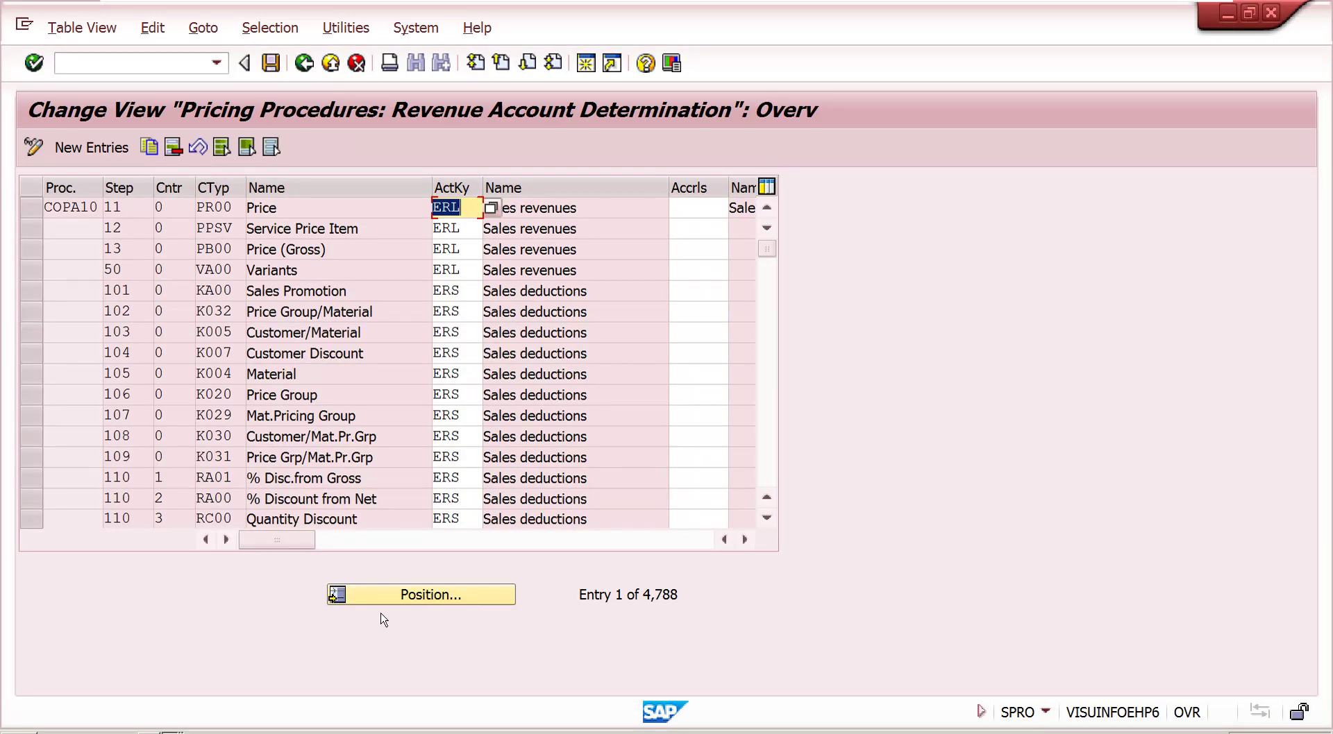
left_click(402, 596)
type("yn")
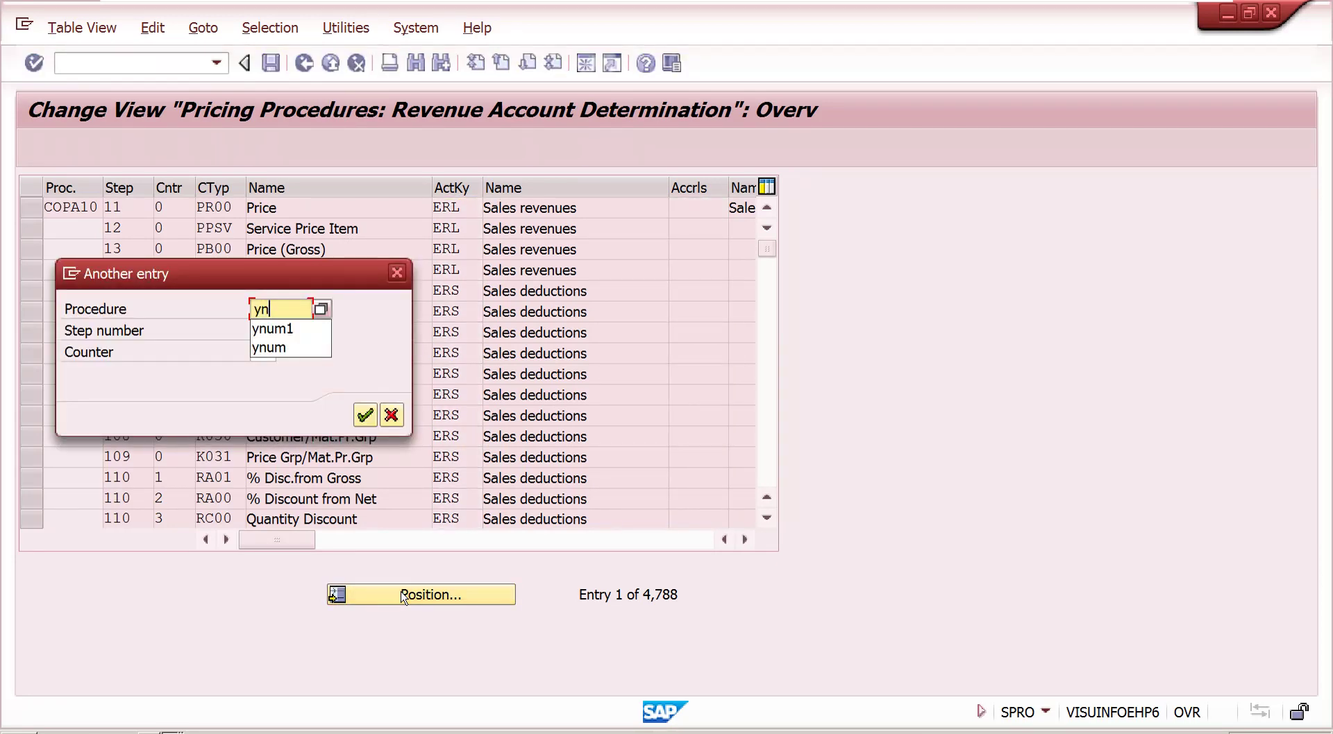
type("um1")
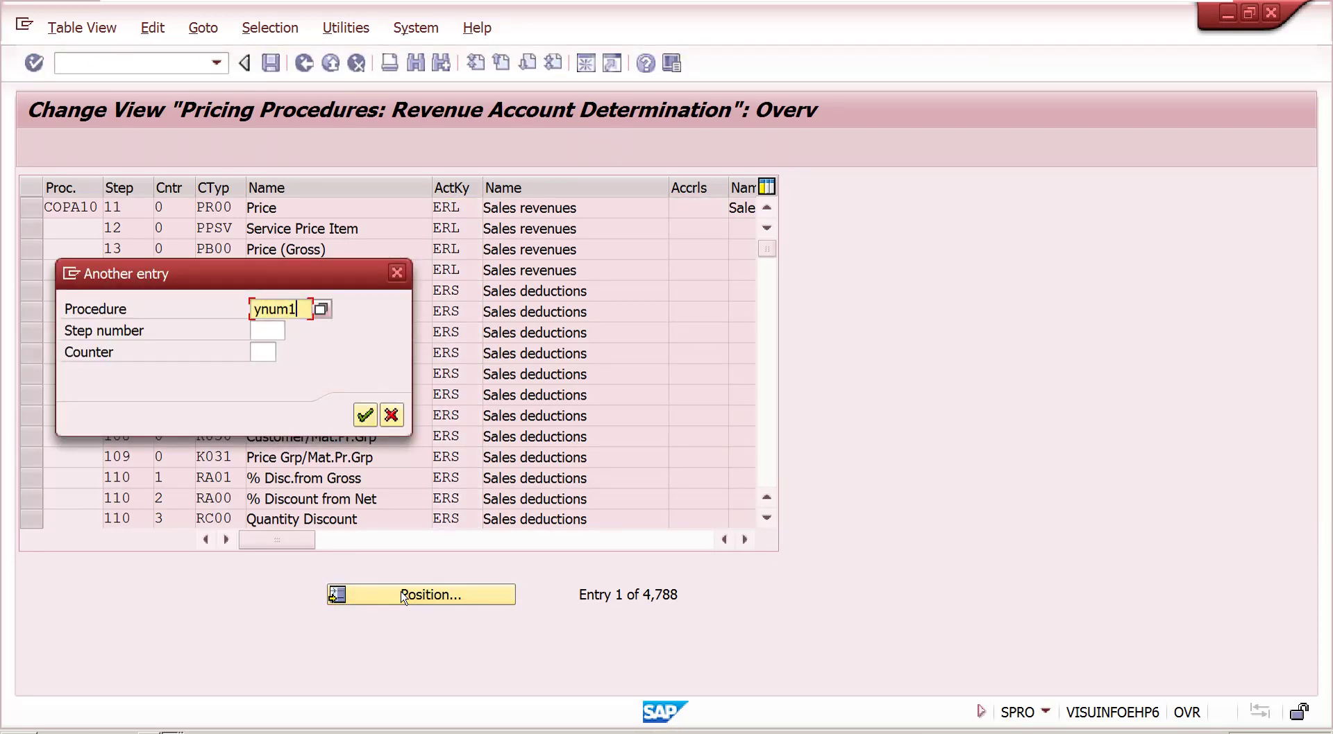
key("Return")
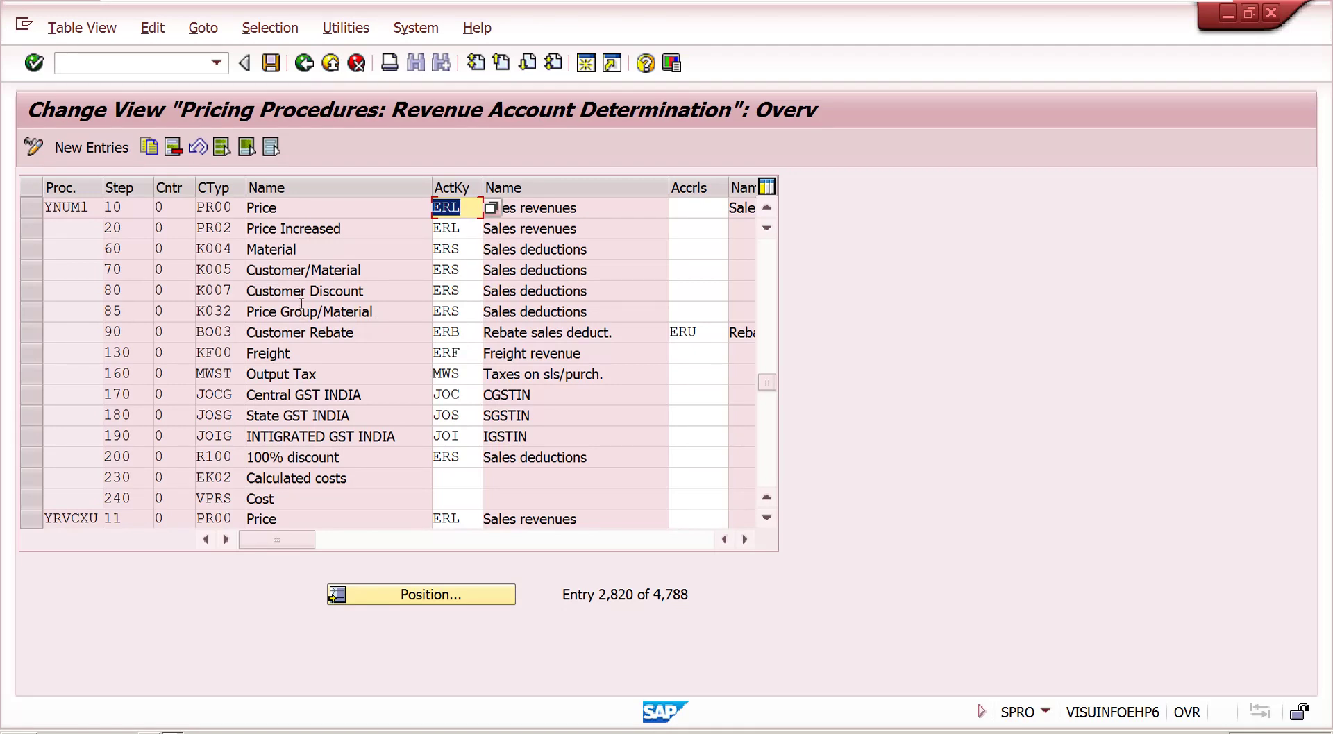
Step: Examine the account keys of YNUM1, including K004 and the accrual key of BO03, and return to the IMG structure
left_click(306, 250)
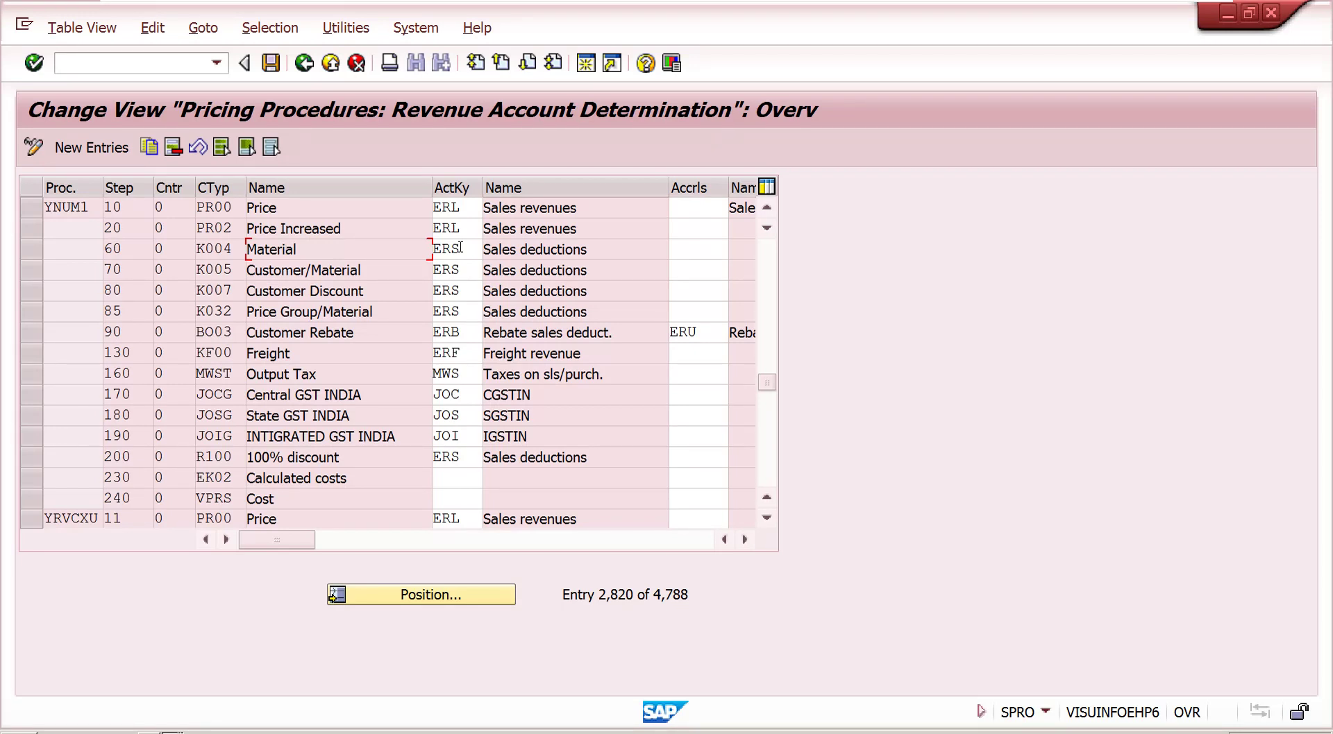
left_click(712, 332)
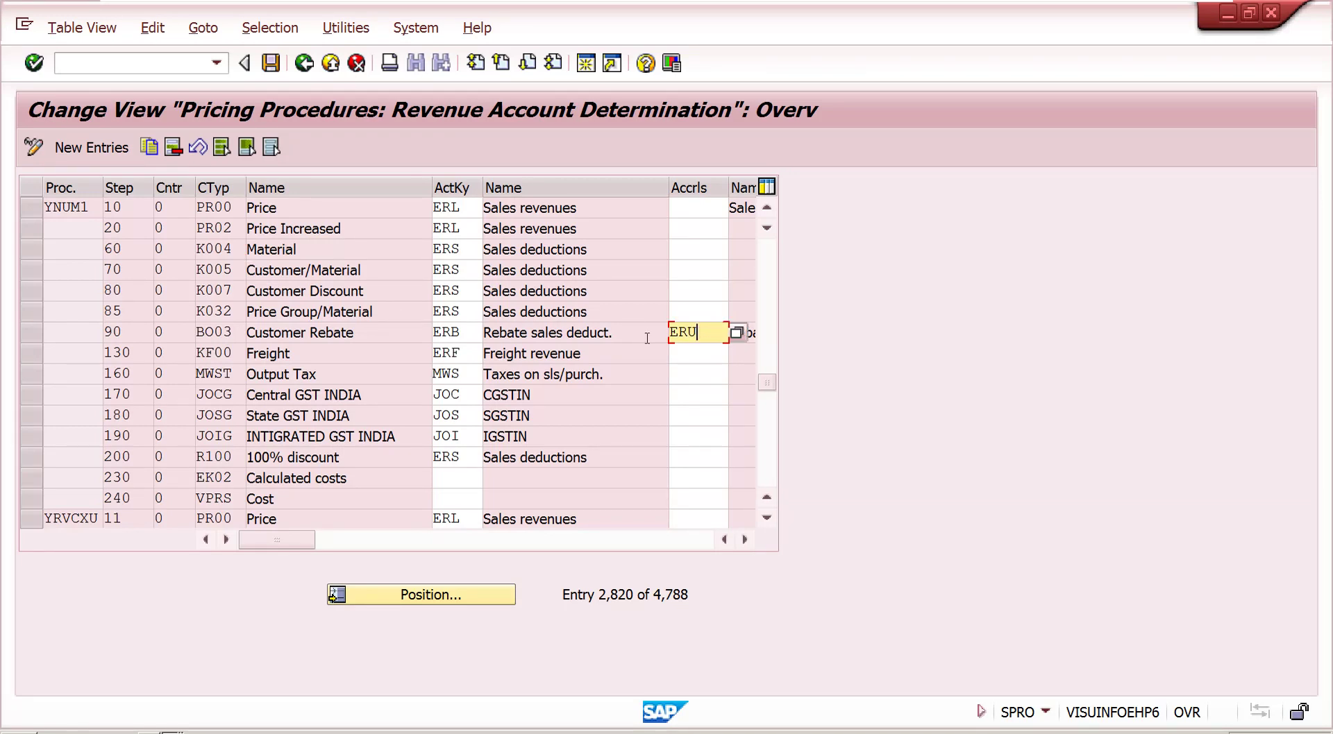
left_click(303, 64)
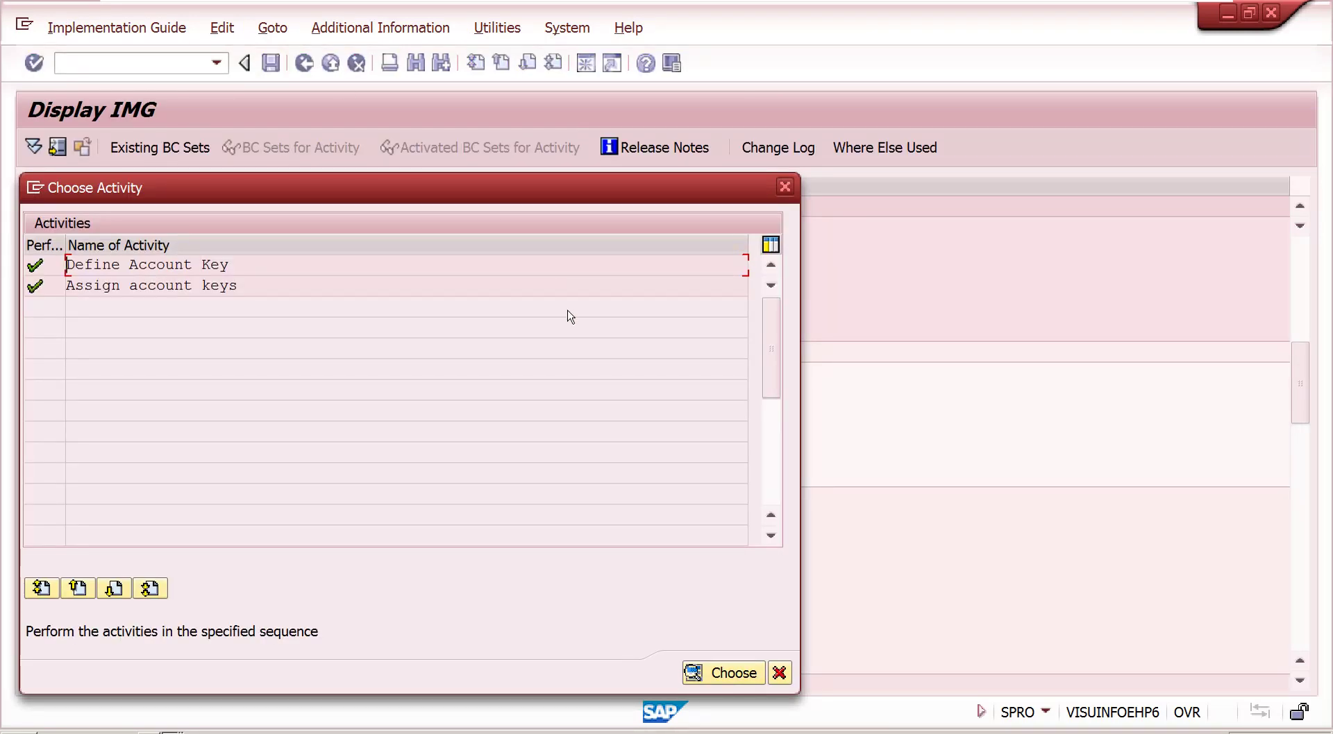
left_click(784, 187)
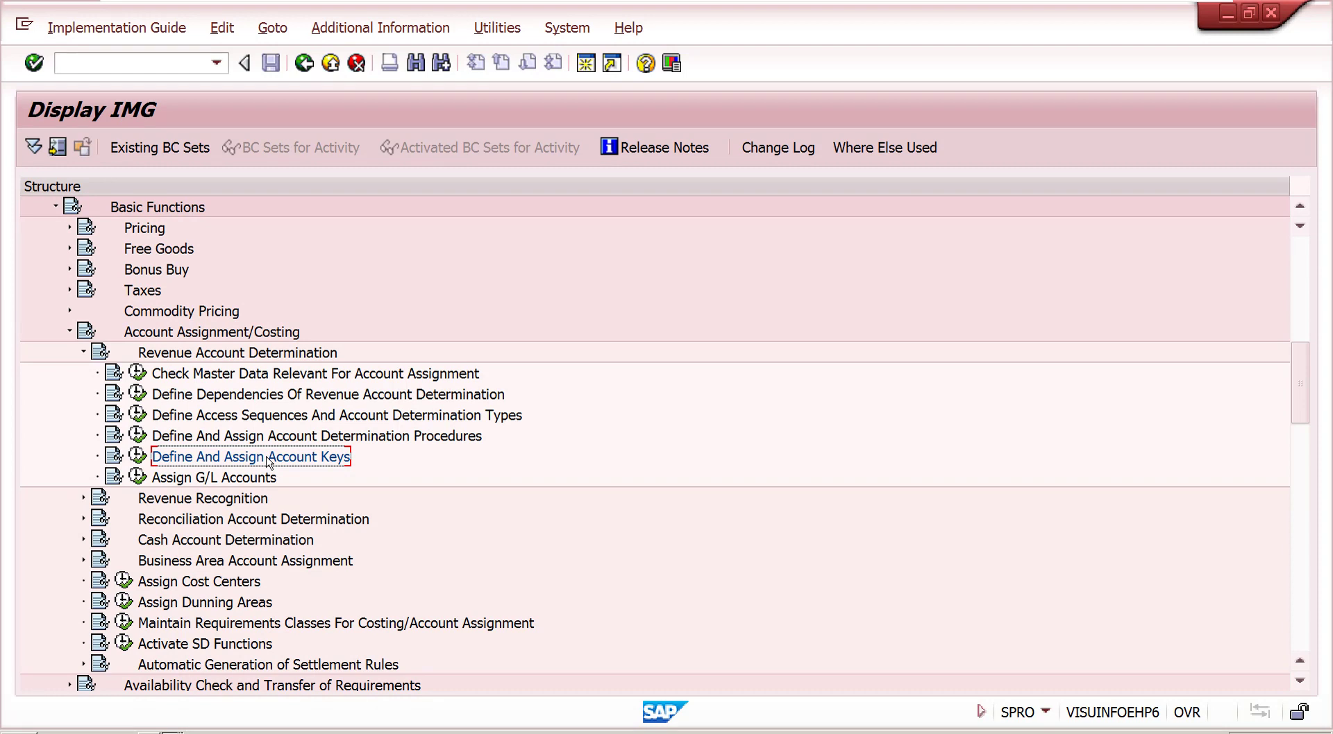
Step: Open the Assign G/L Accounts activity and display the Cust.Grp/MaterialGrp/AcctKey table
left_click(227, 482)
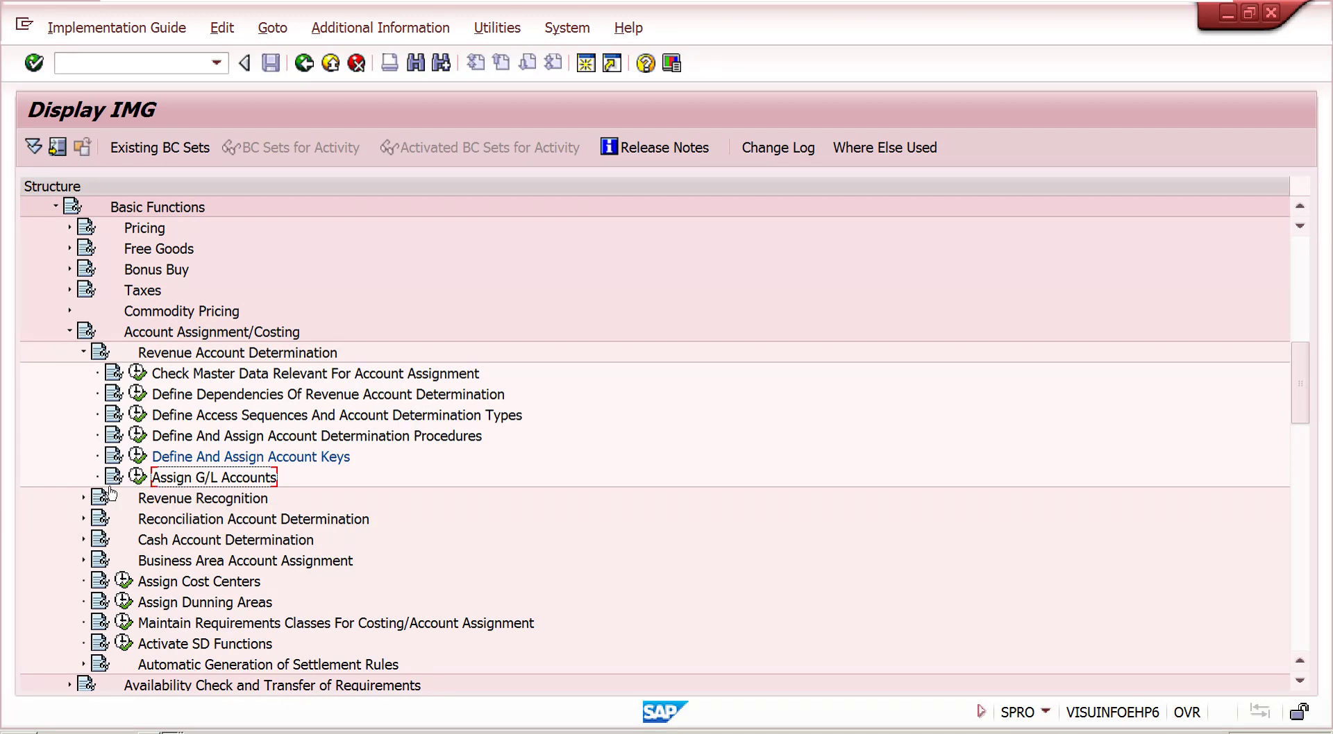
left_click(139, 479)
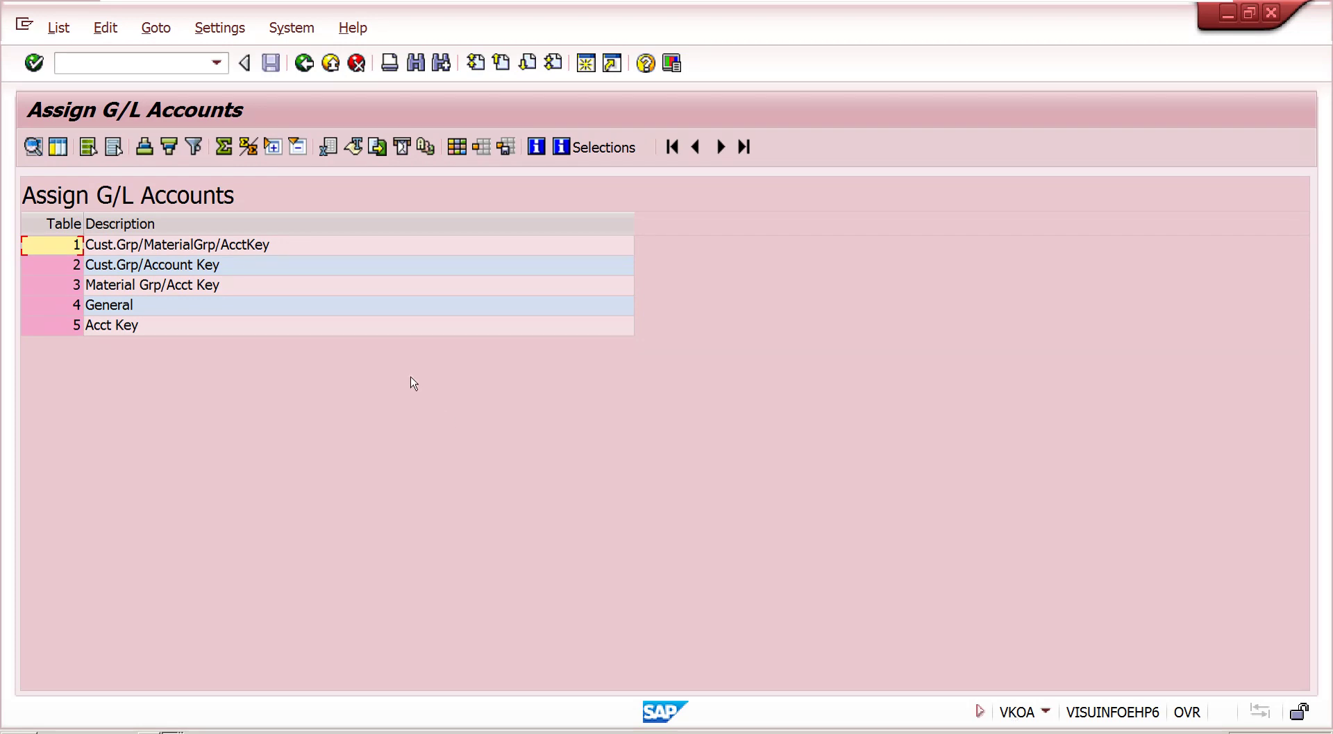
double_click(183, 247)
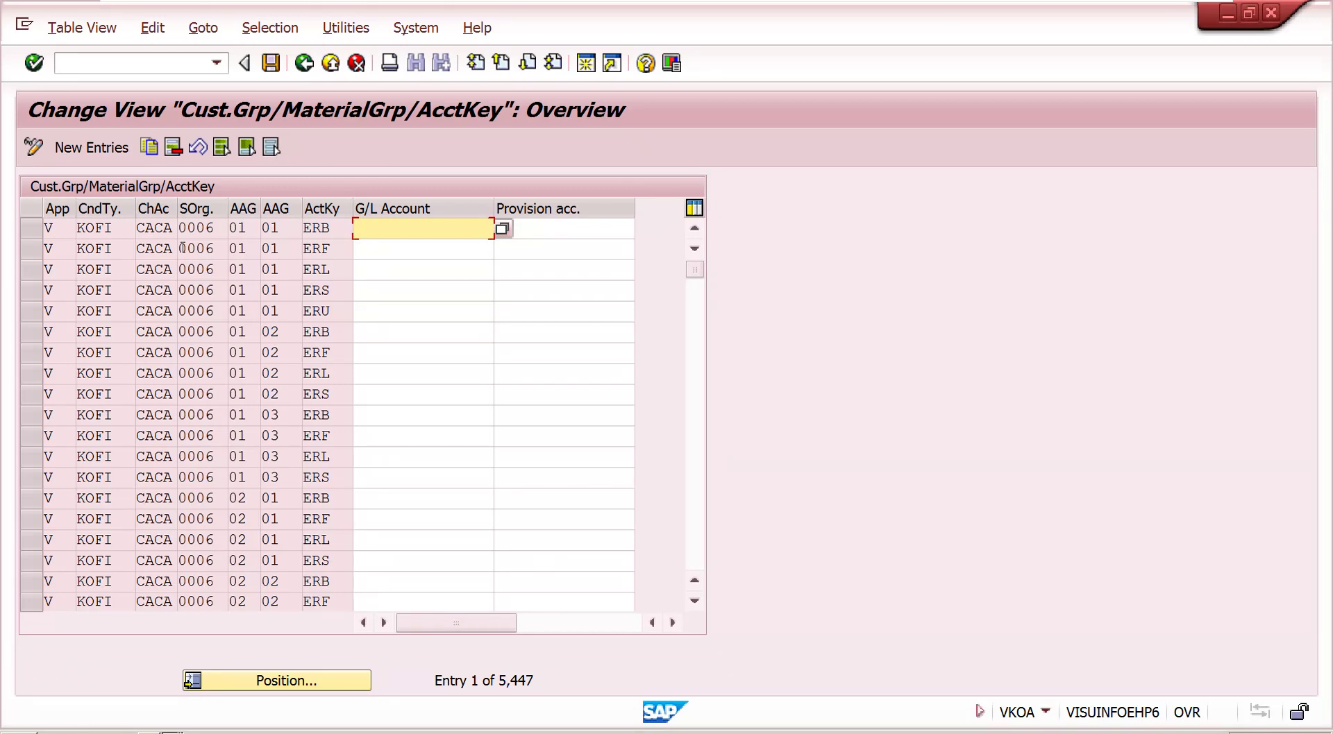
Step: Examine the possible application values, the condition type and the chart of accounts in the first table entries
left_click(71, 229)
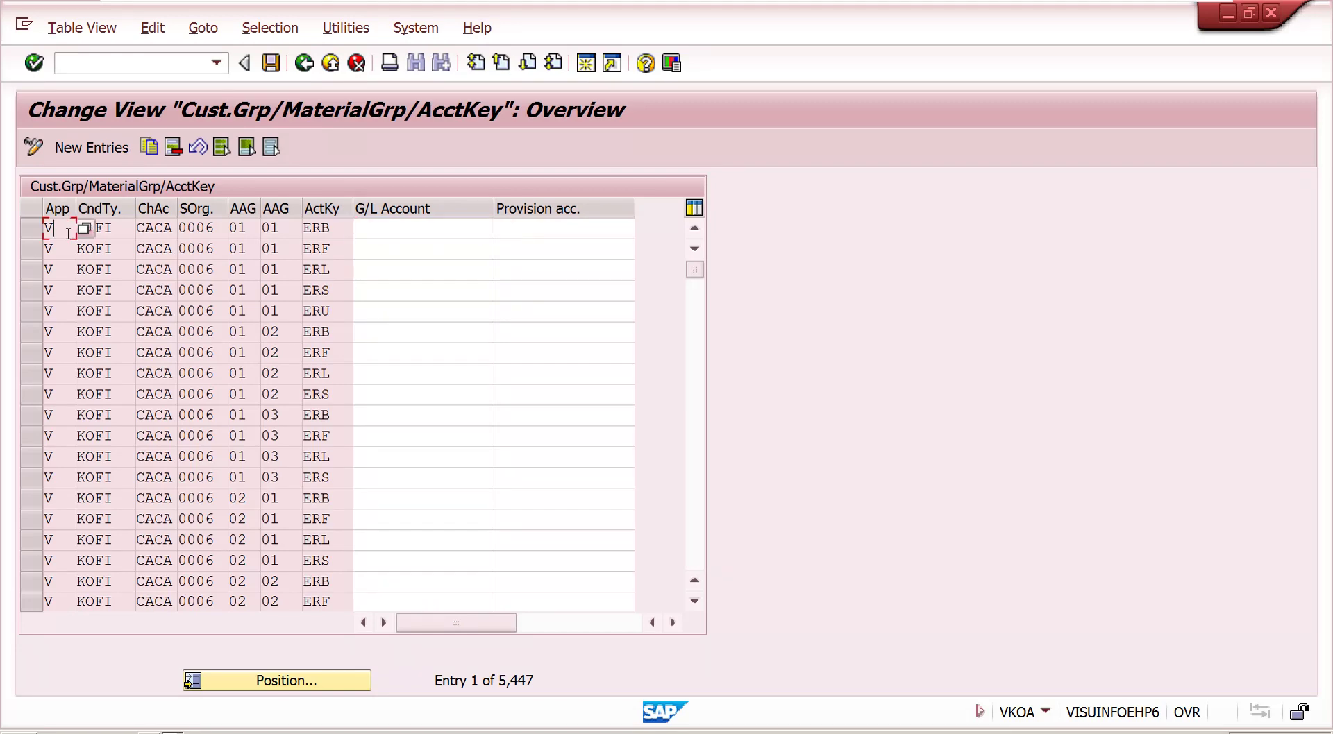
key("F4")
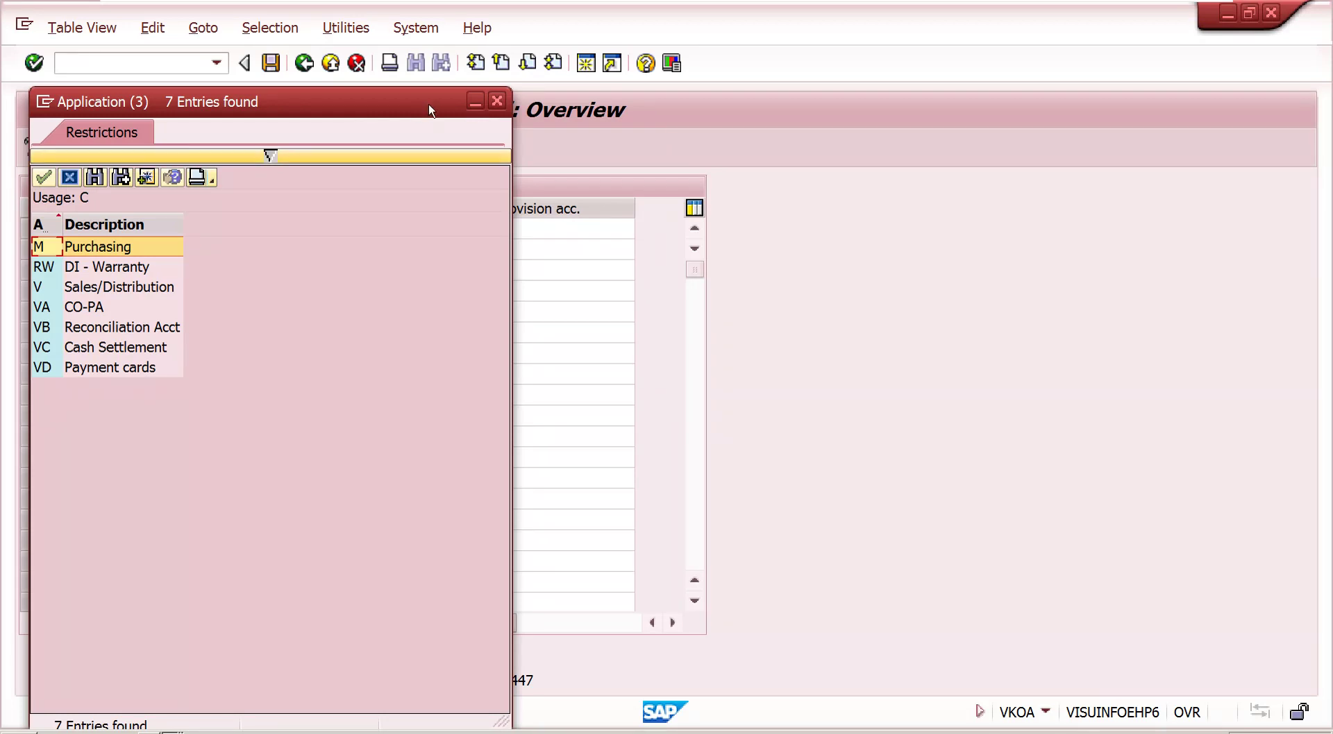
left_click(495, 101)
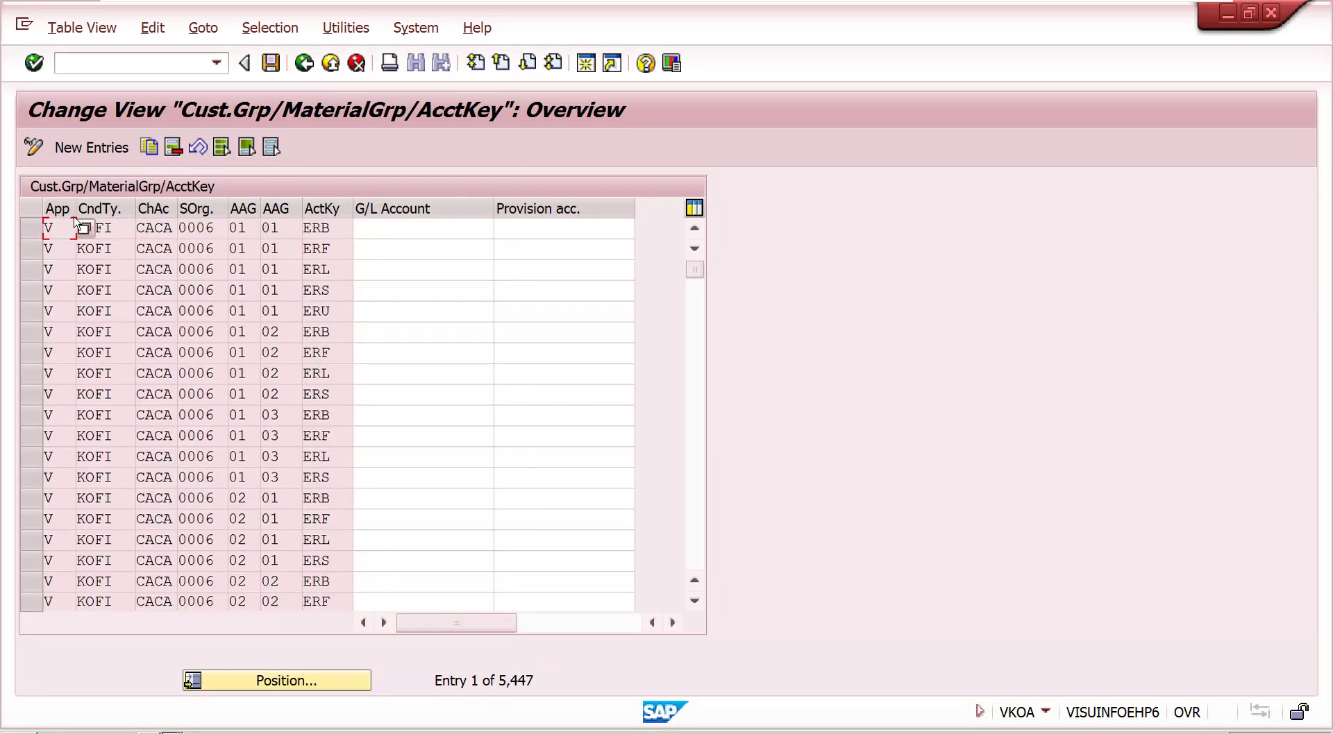
left_click(118, 229)
left_click(167, 249)
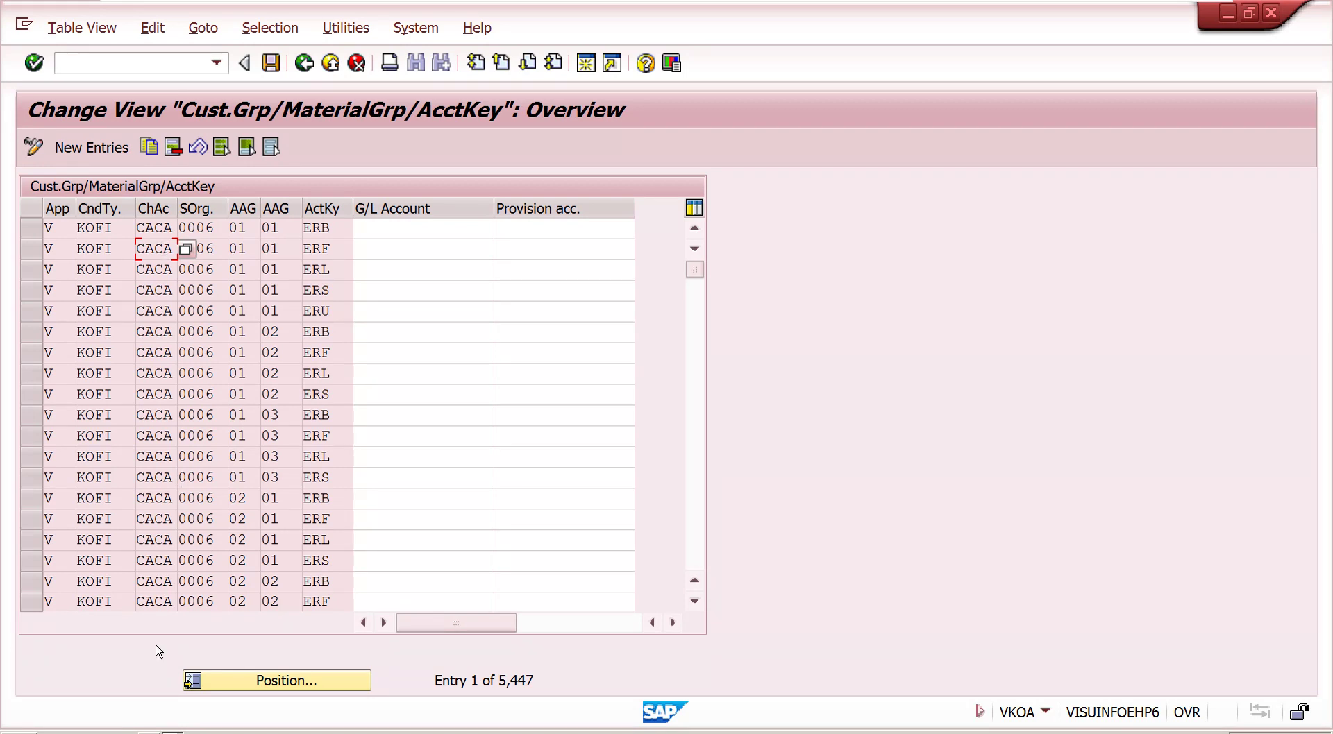
Step: Start positioning the table by application V, condition type KOFI, chart of accounts INT and sales organization 1000
left_click(274, 685)
type("V")
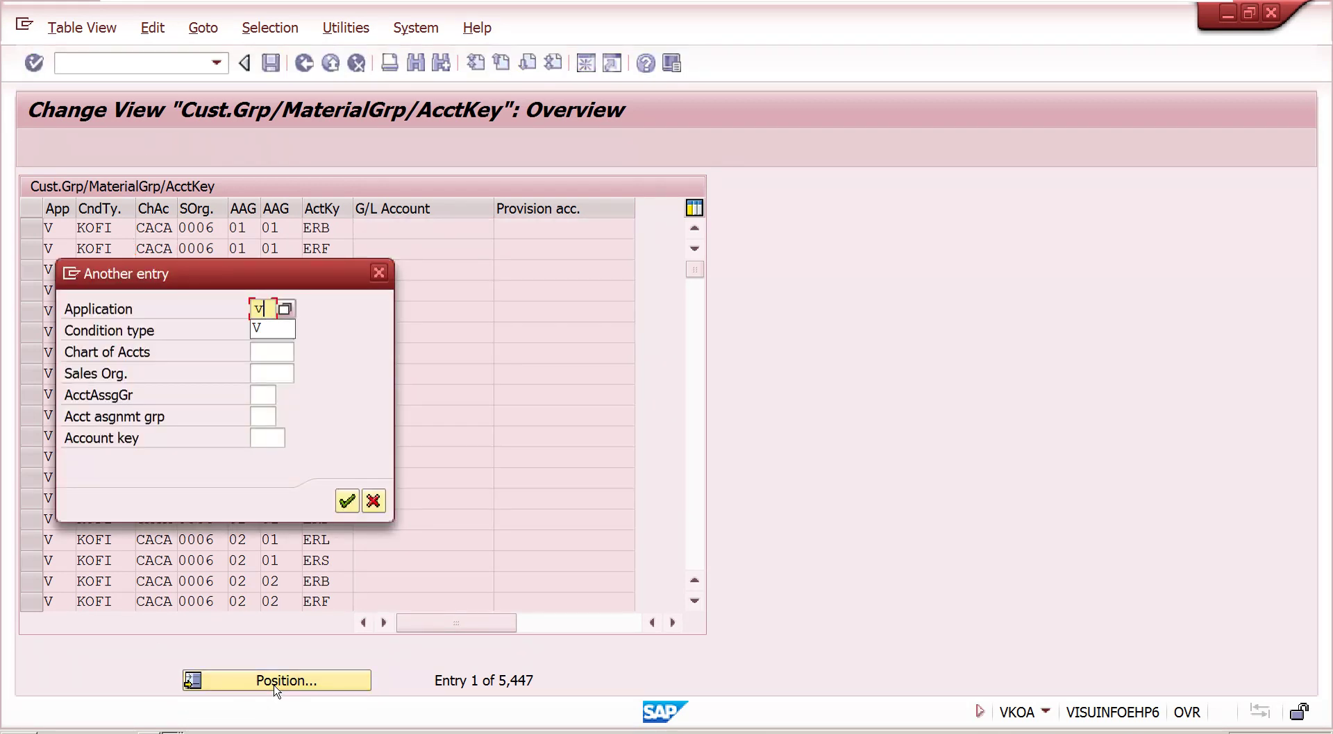
key("Tab")
type("kofi")
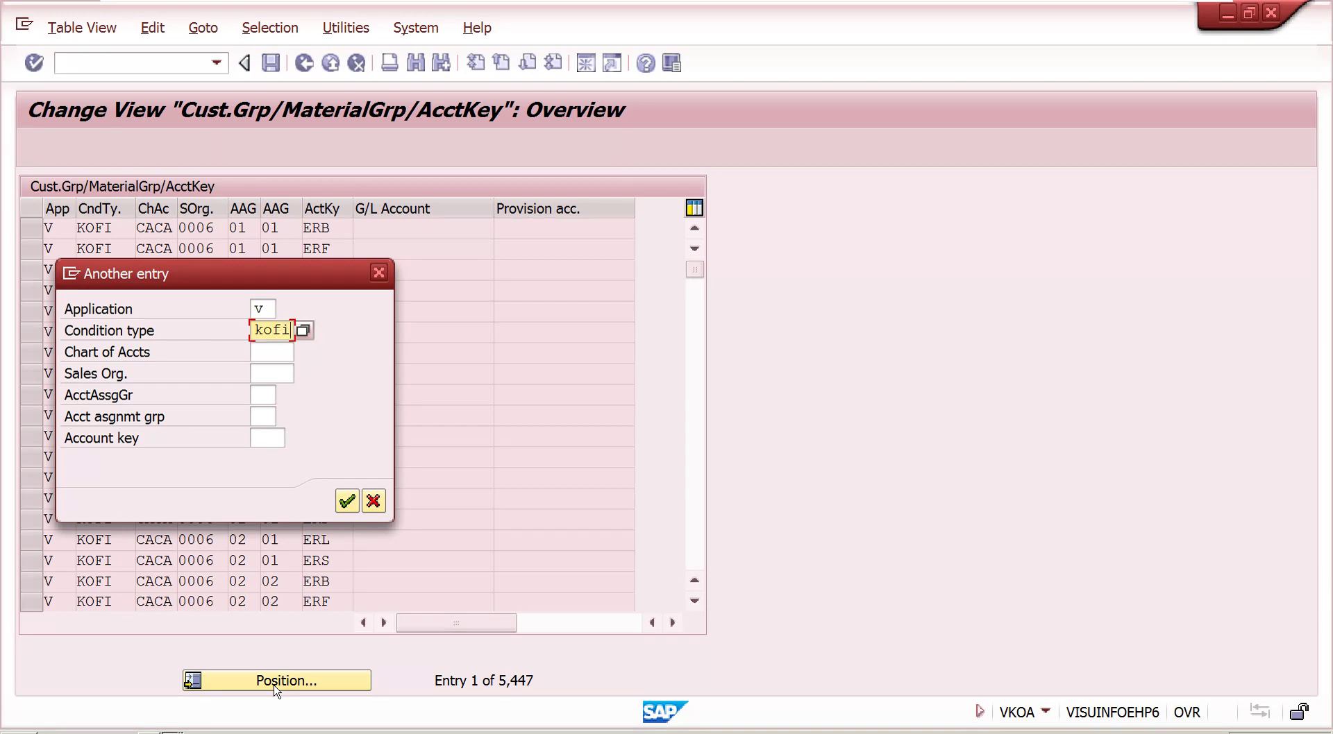
key("Tab")
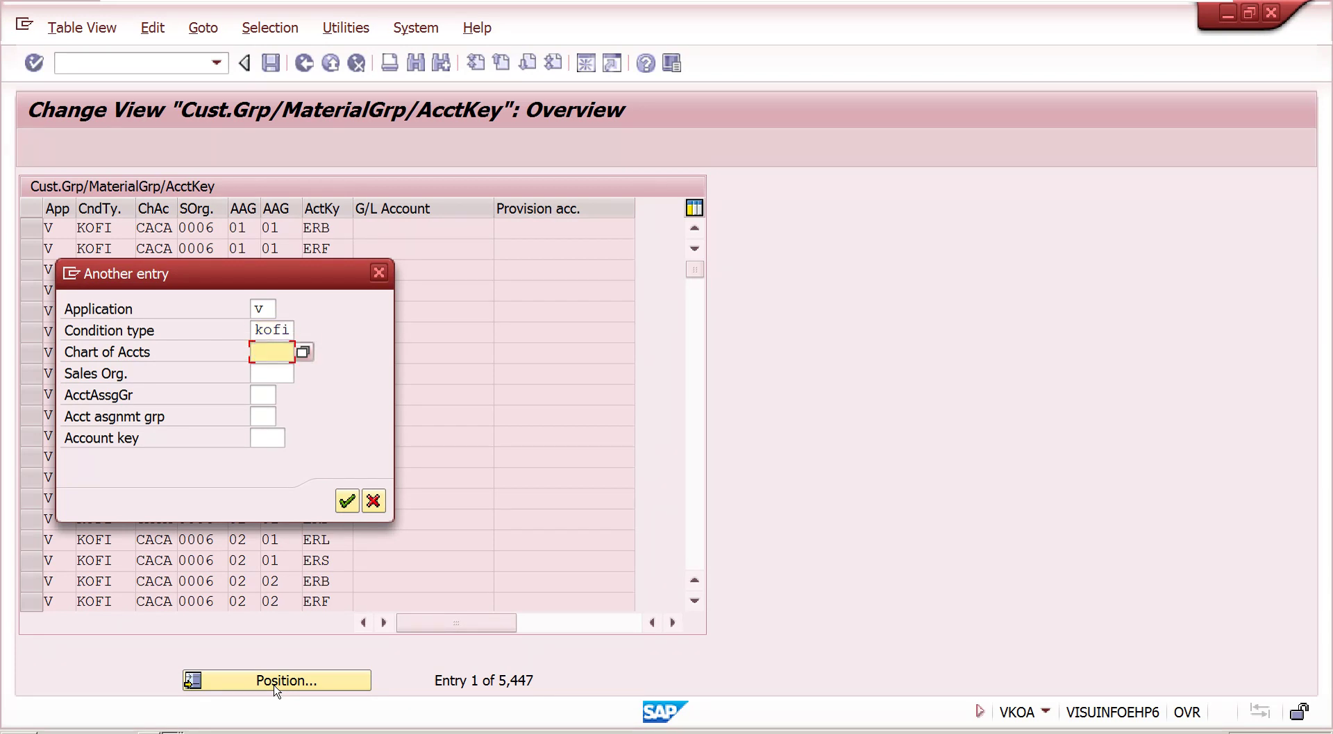
type("int")
key("Tab")
type("1000")
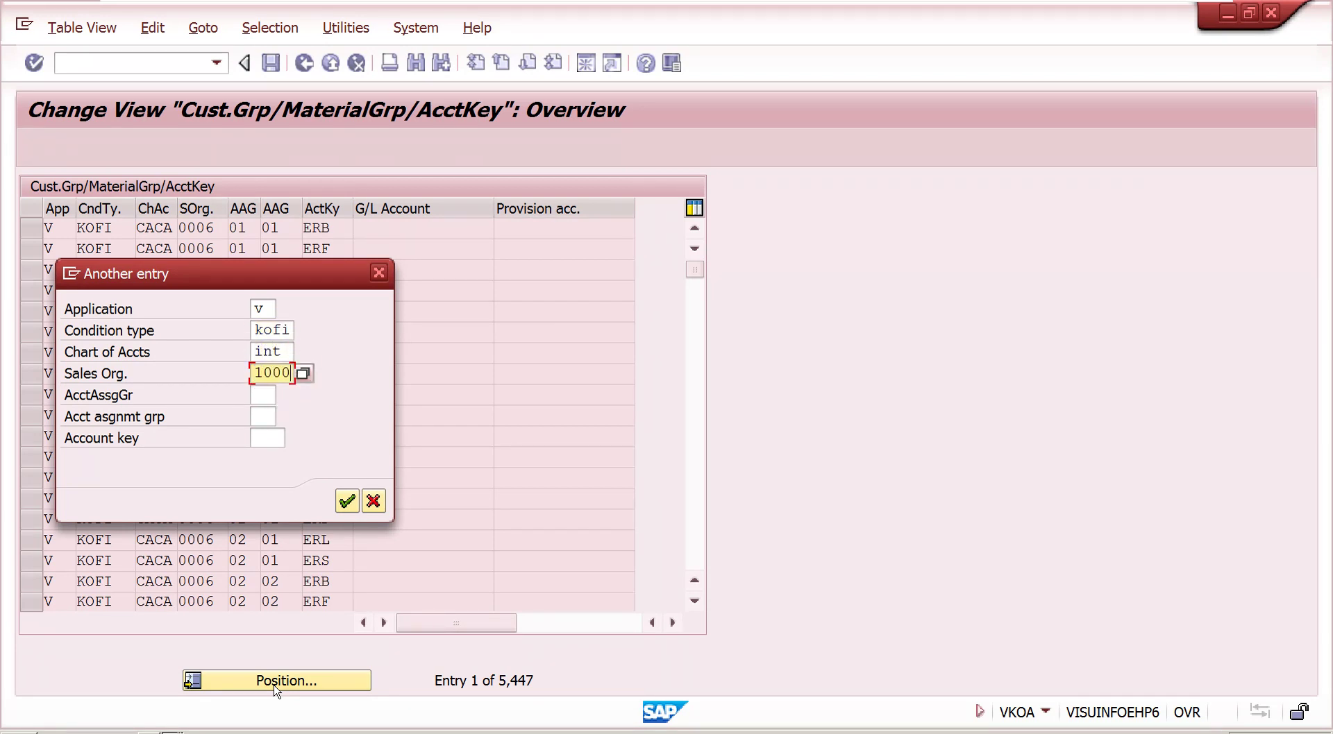
Step: Add 01 for both account assignment groups to the position criteria and go to the matching entries
key("Tab")
type("0")
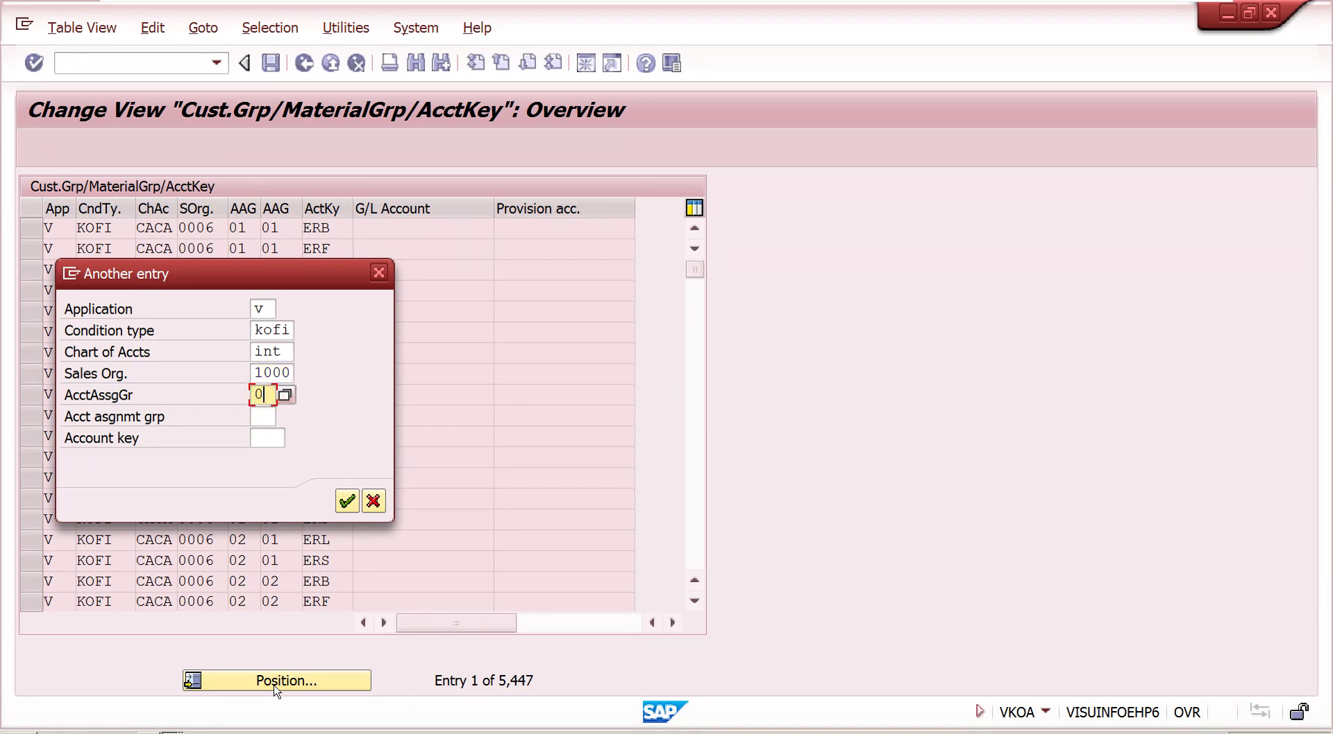
type("1")
key("Tab")
type("0")
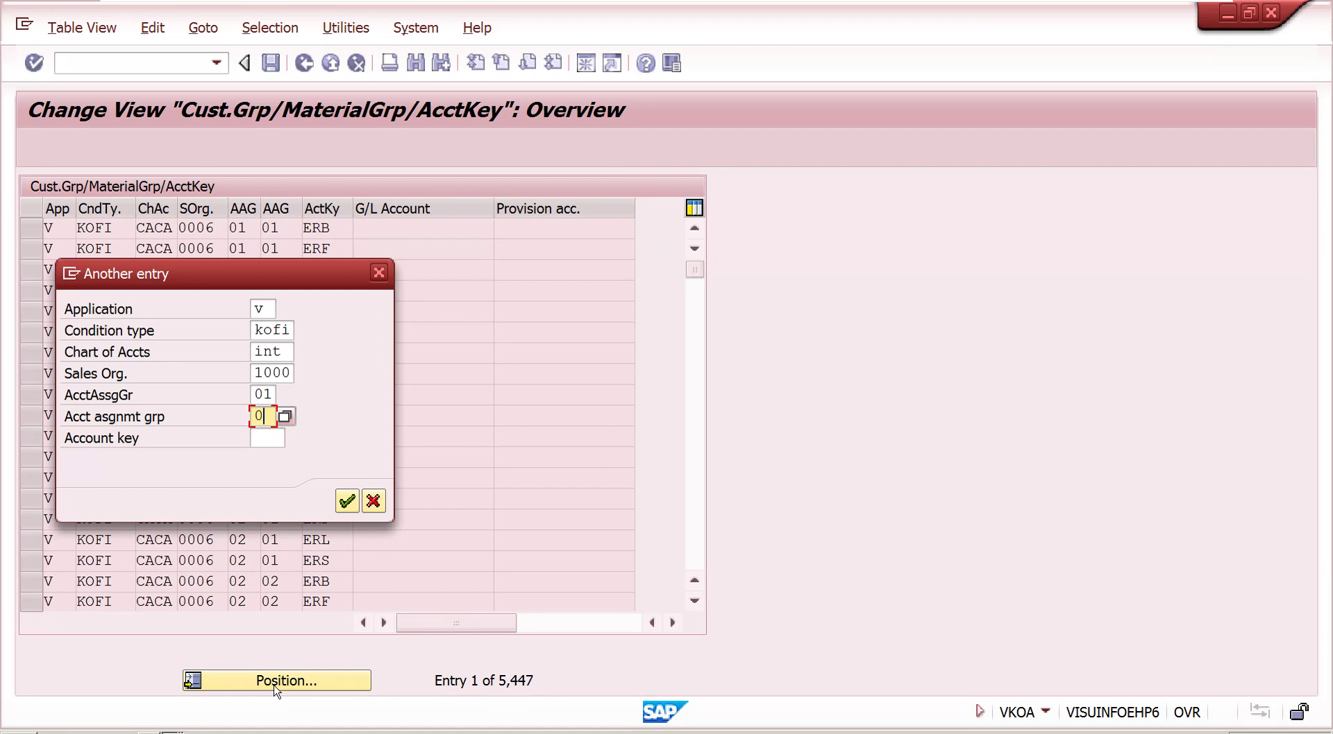
type("3")
key("BackSpace")
type("1")
key("Tab")
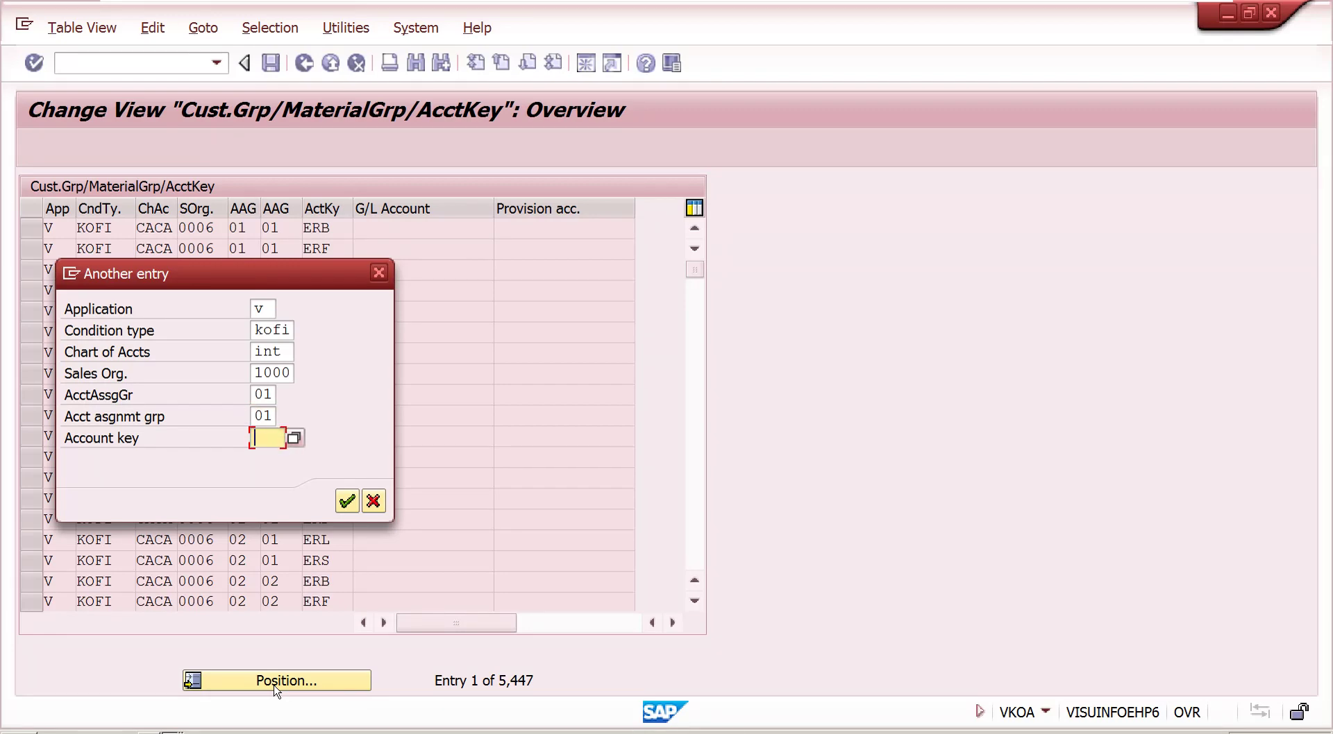
key("Return")
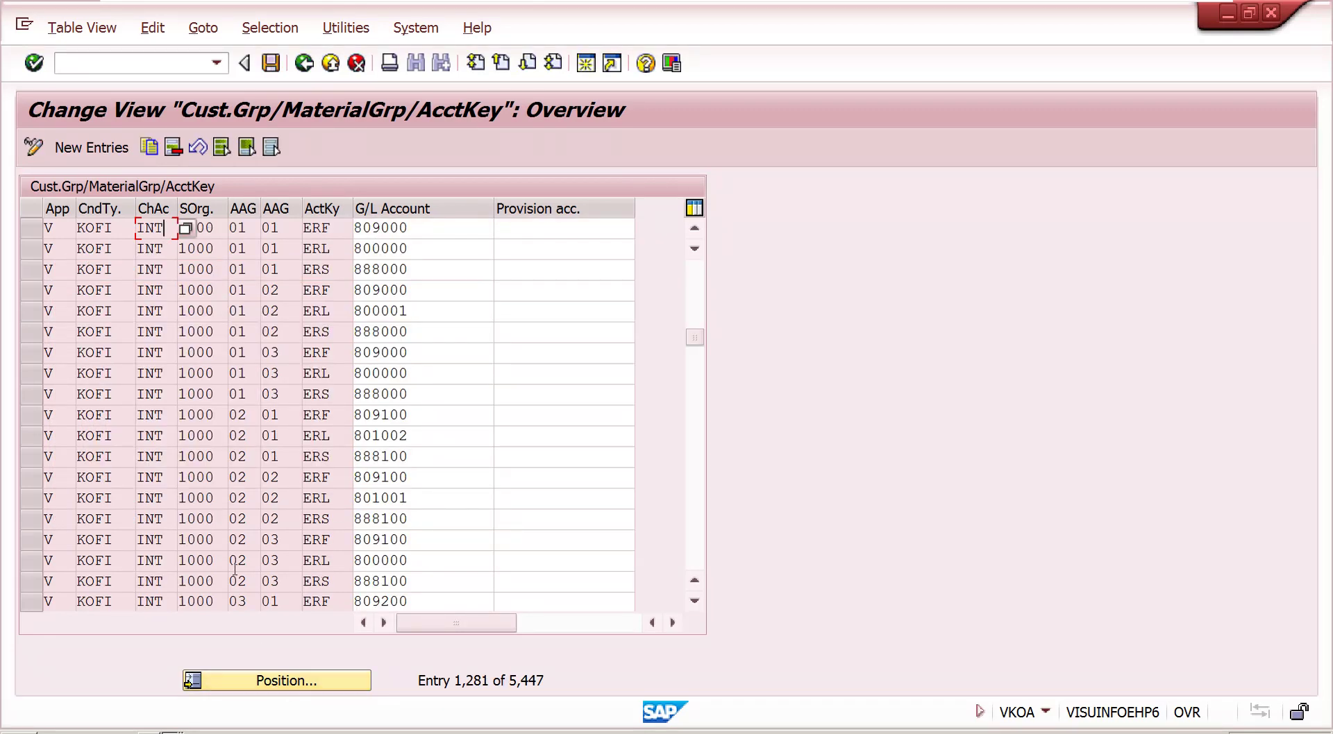
Step: Examine the sales organization, both account assignment groups, the account keys ERF, ERL and ERS, and the G/L account for ERL
left_click(210, 229)
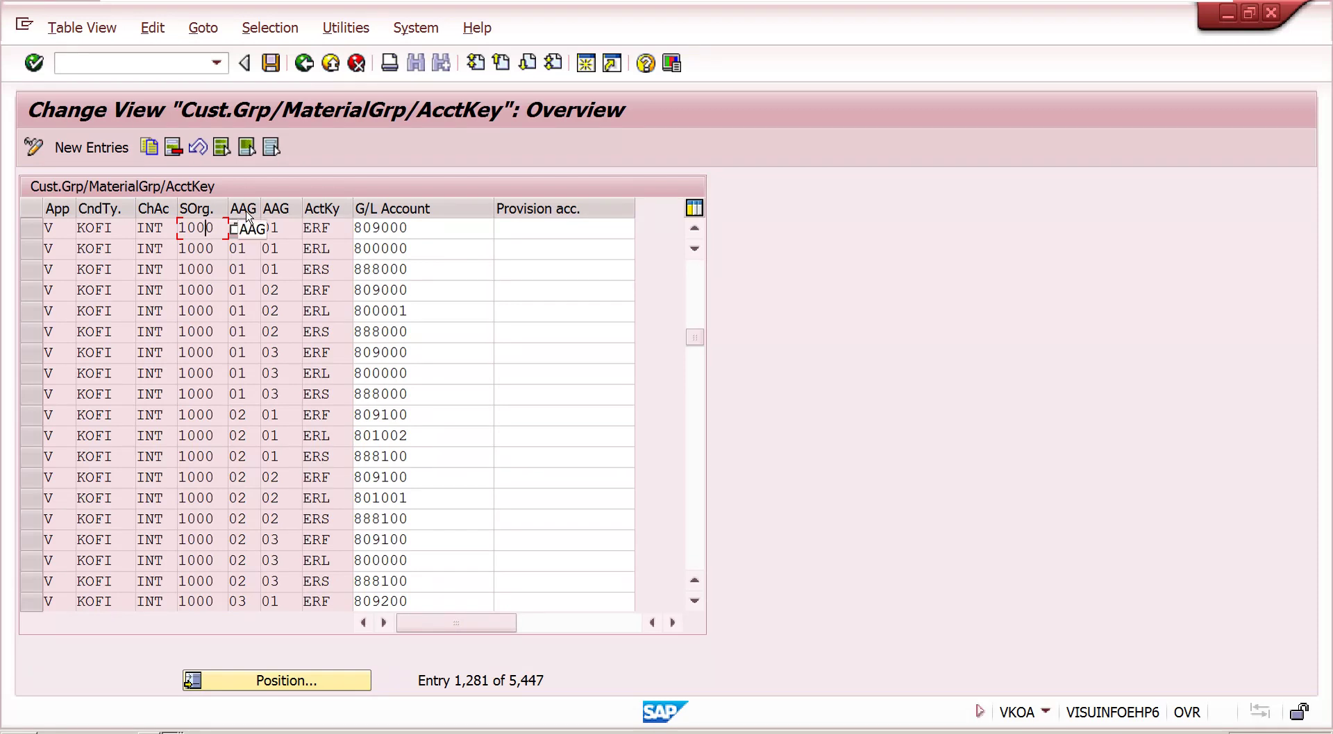
left_click(251, 228)
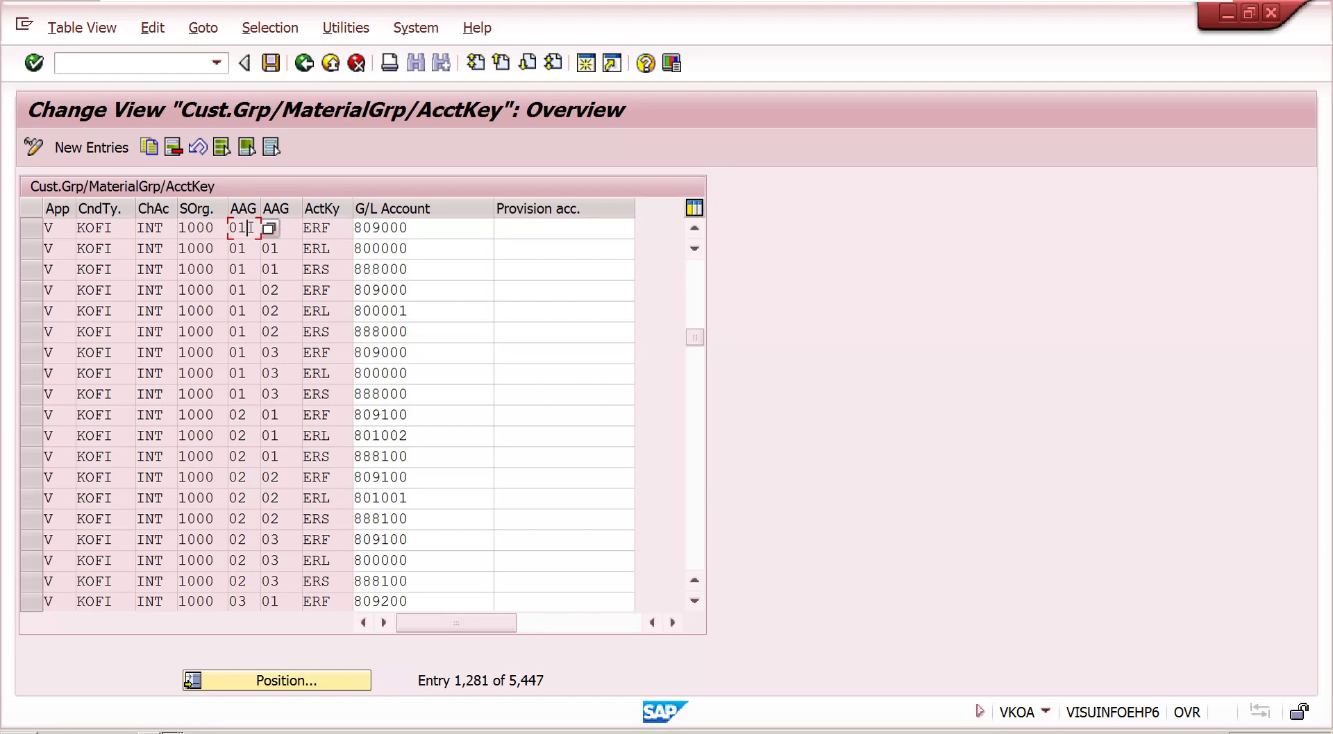
left_click(296, 225)
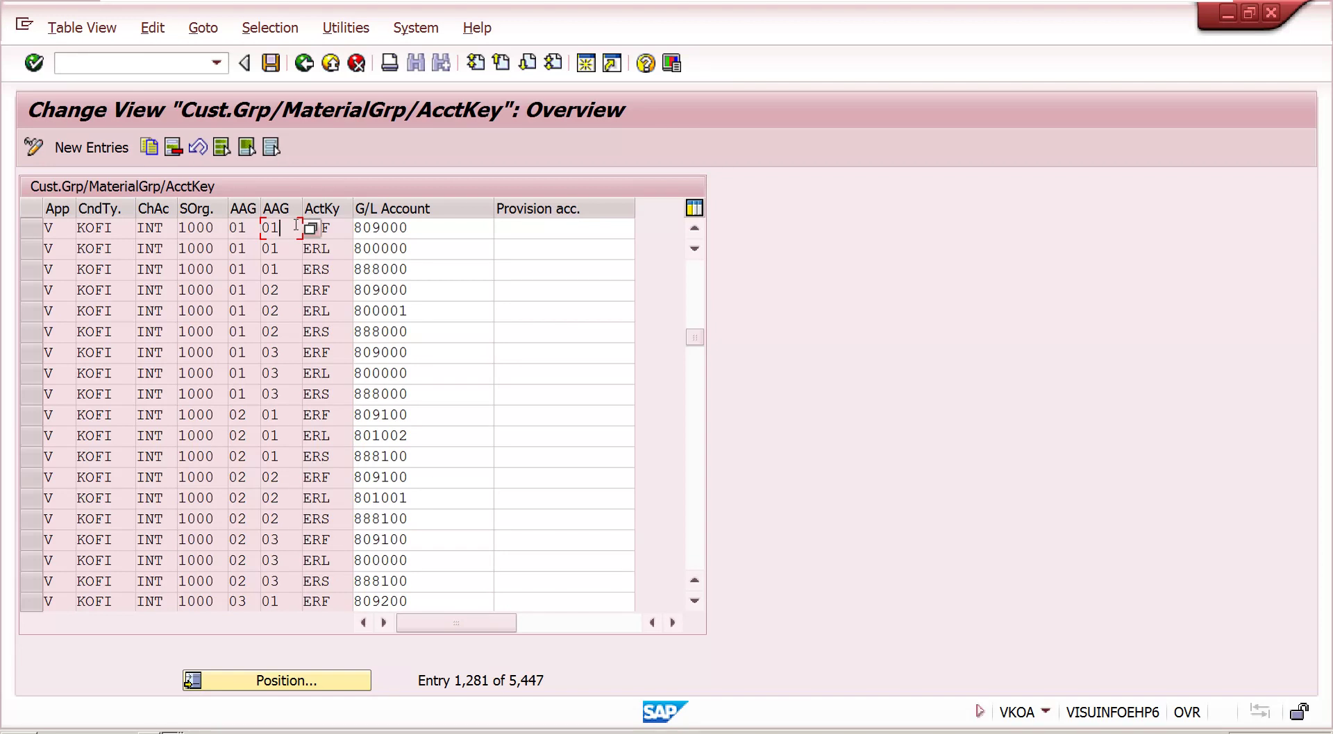
left_click(345, 223)
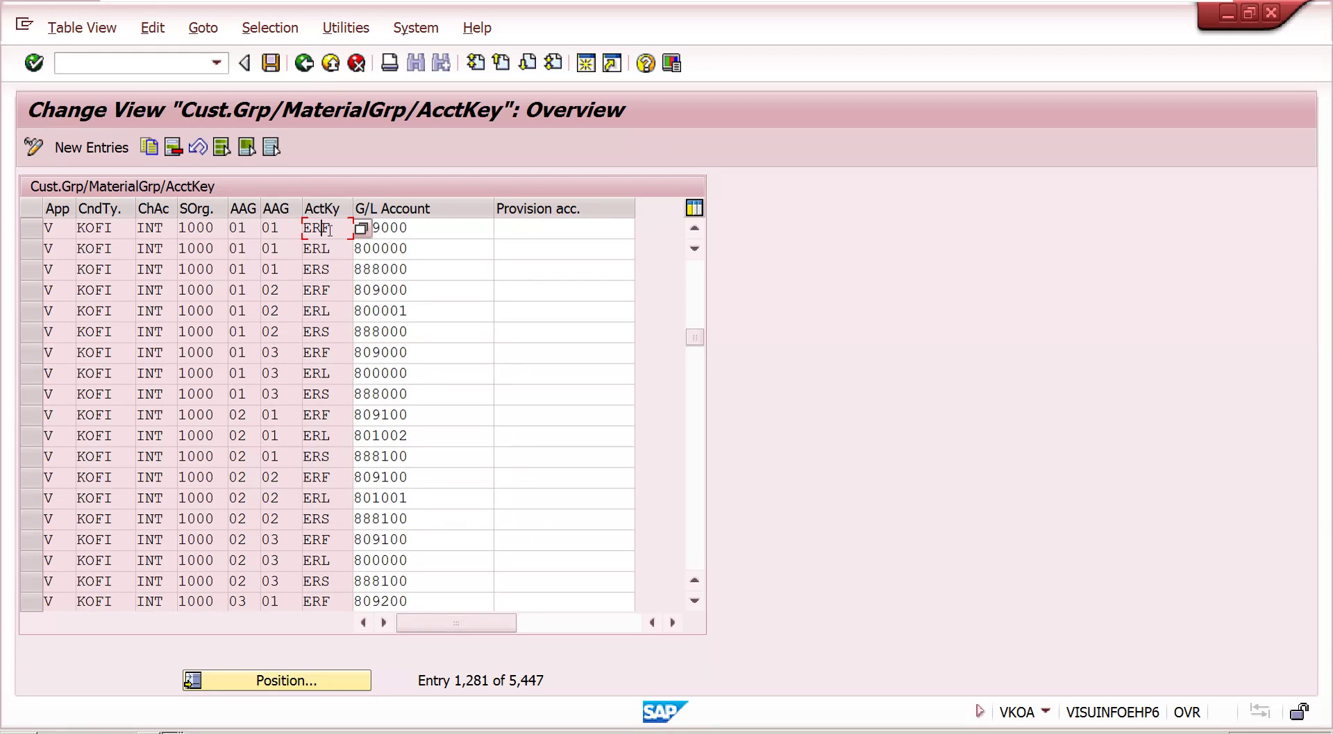
left_click(338, 253)
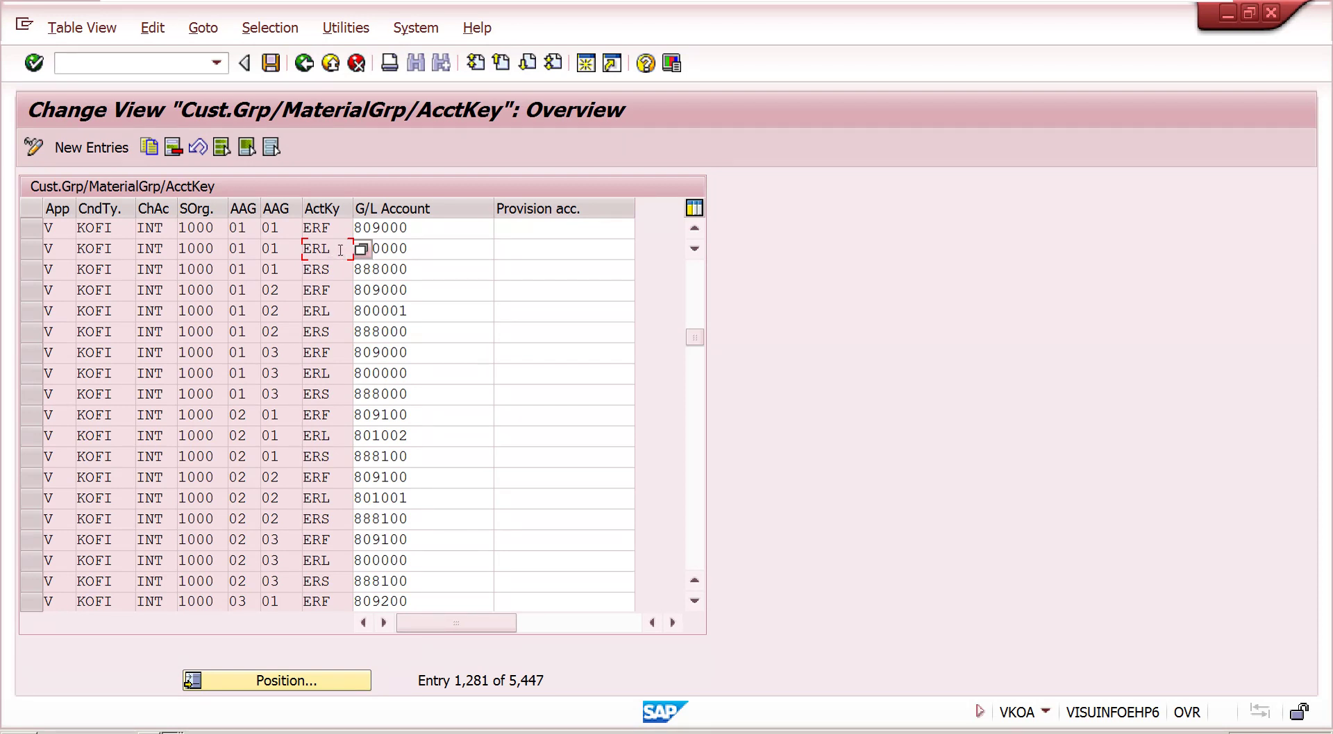
left_click(425, 248)
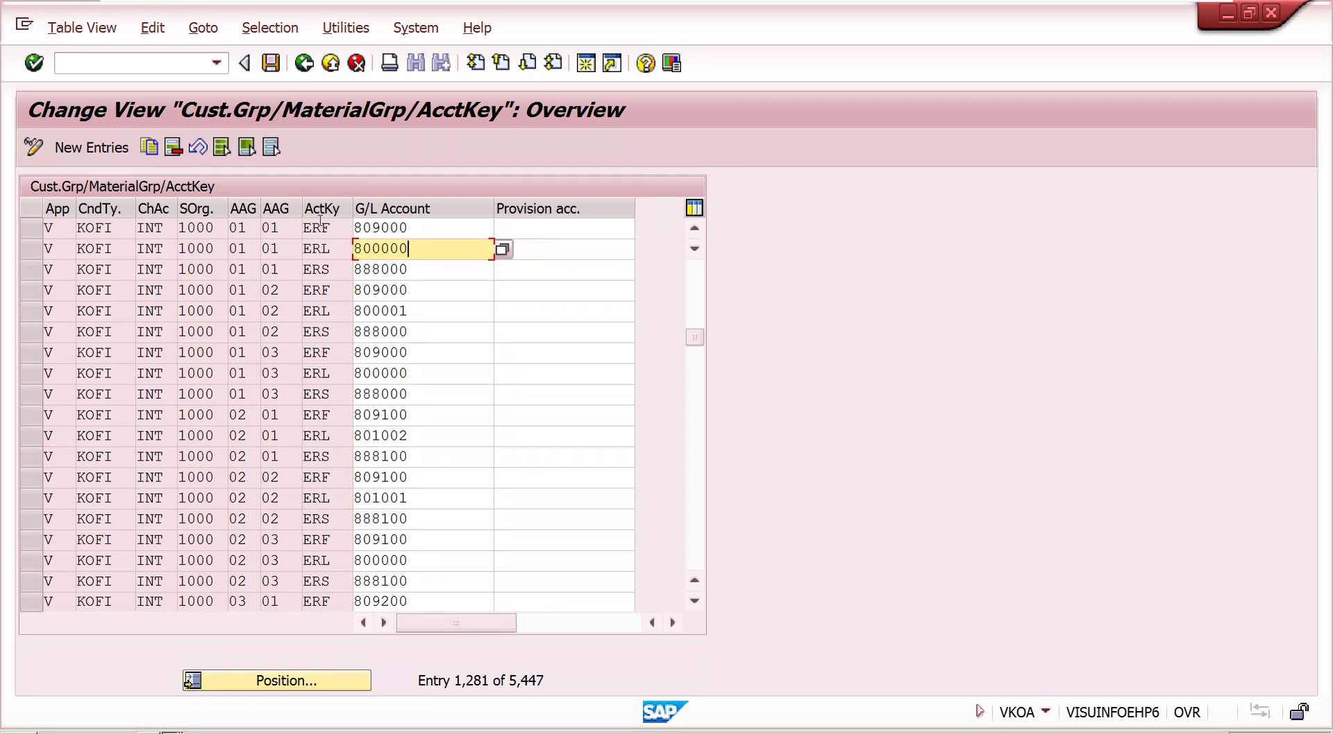
left_click(347, 270)
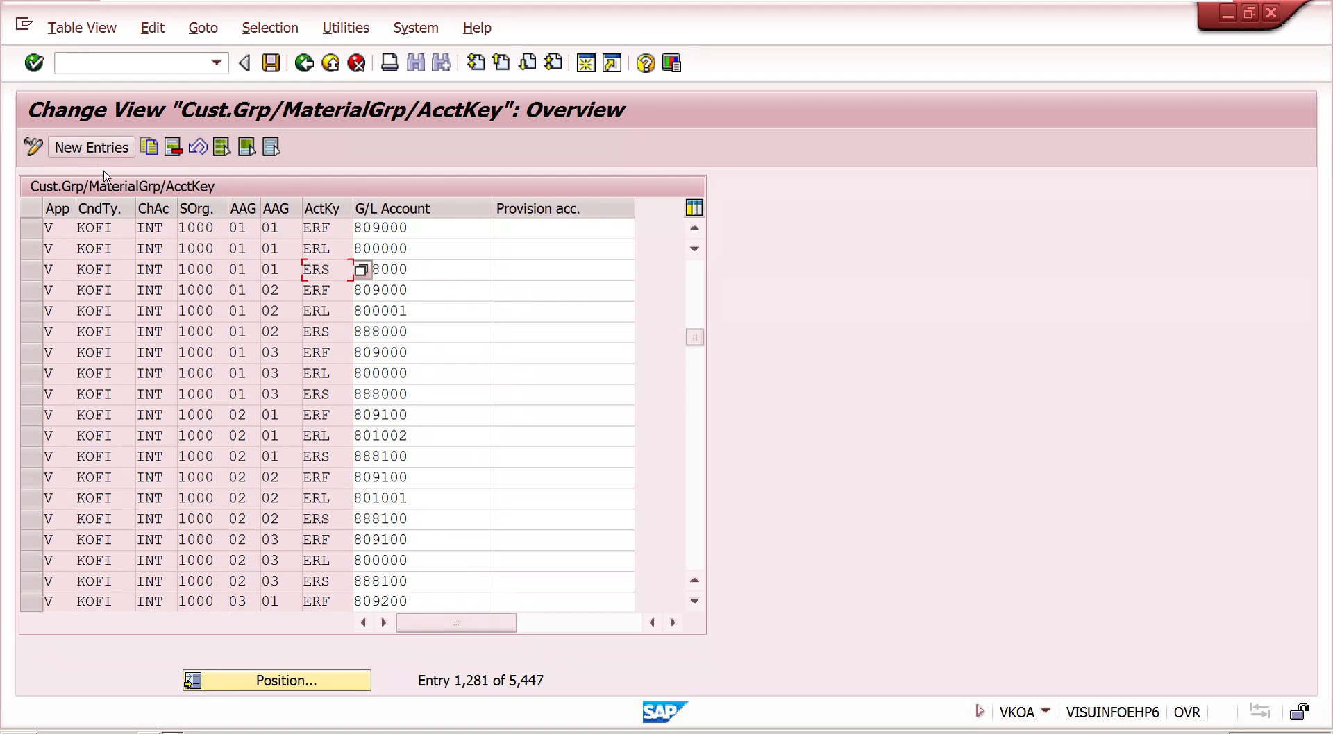
Step: Review the first entry's key fields from application to account key once more and return to the IMG structure
left_click(50, 231)
left_click(123, 228)
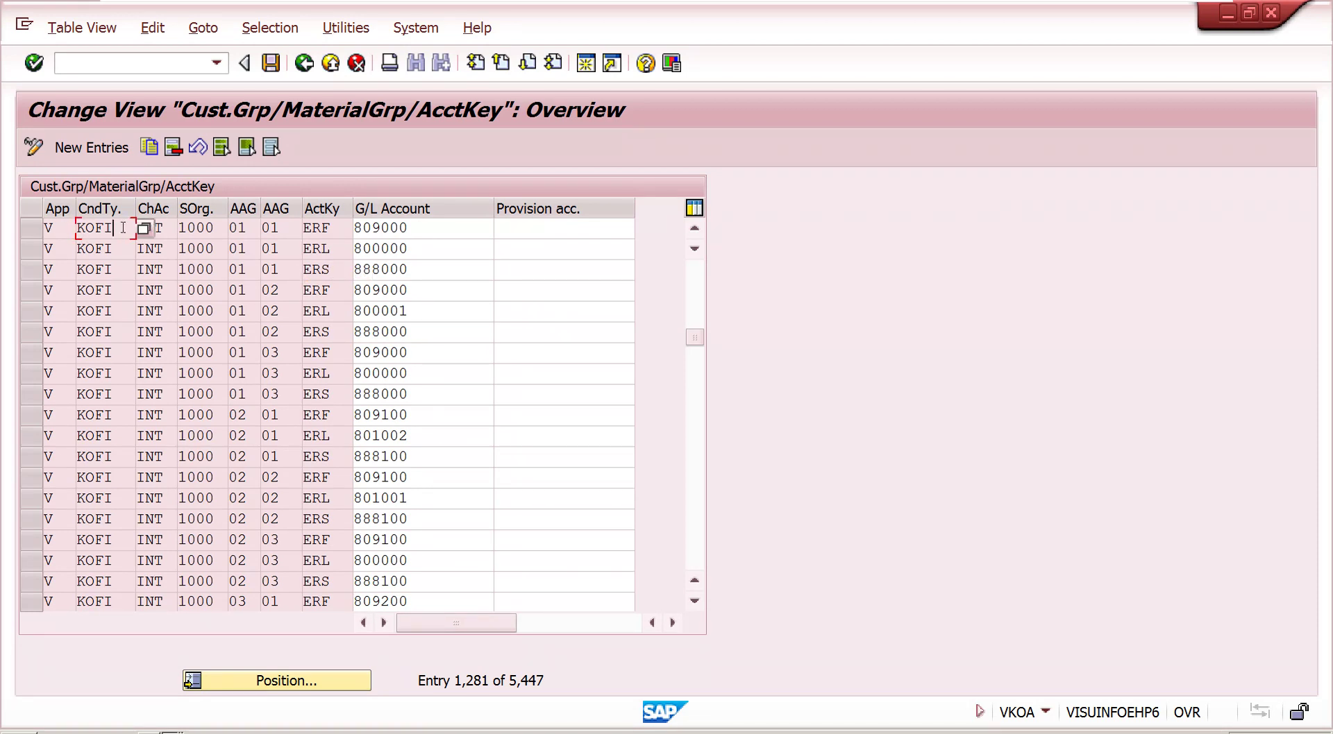
left_click(165, 228)
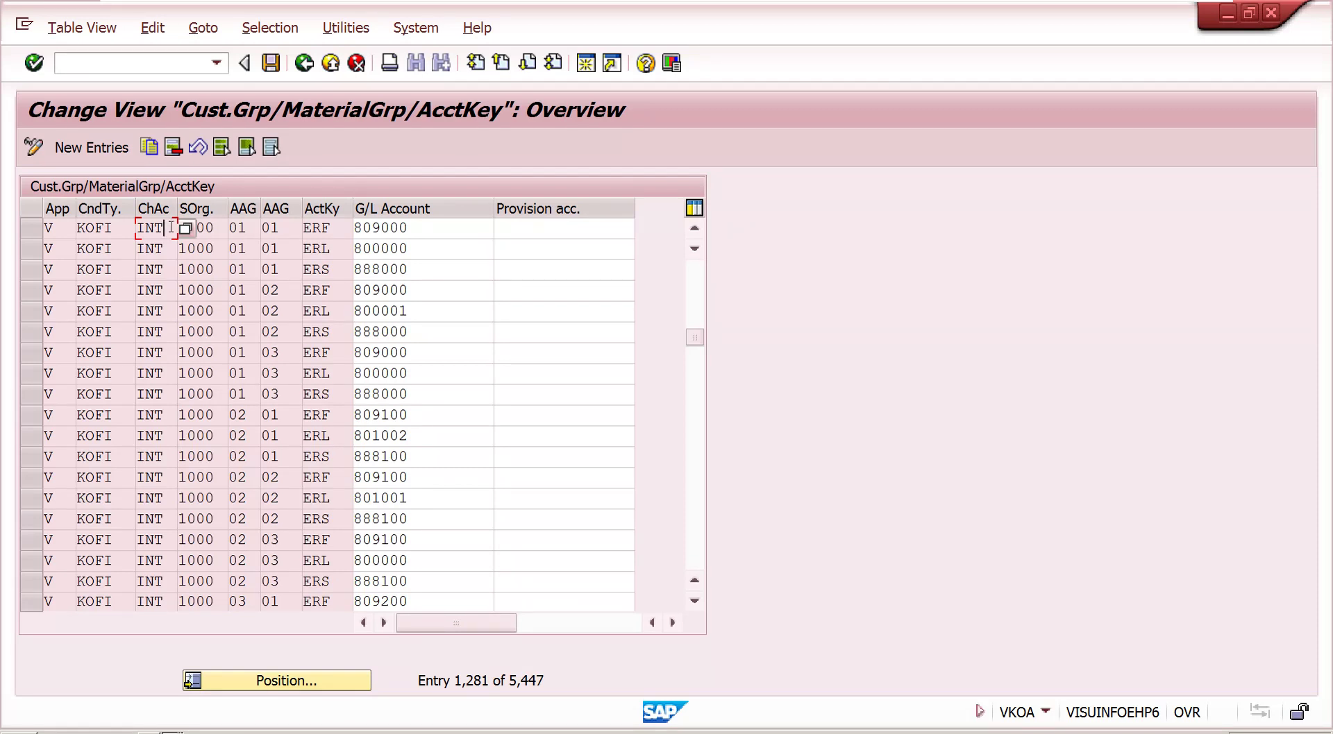
left_click(214, 226)
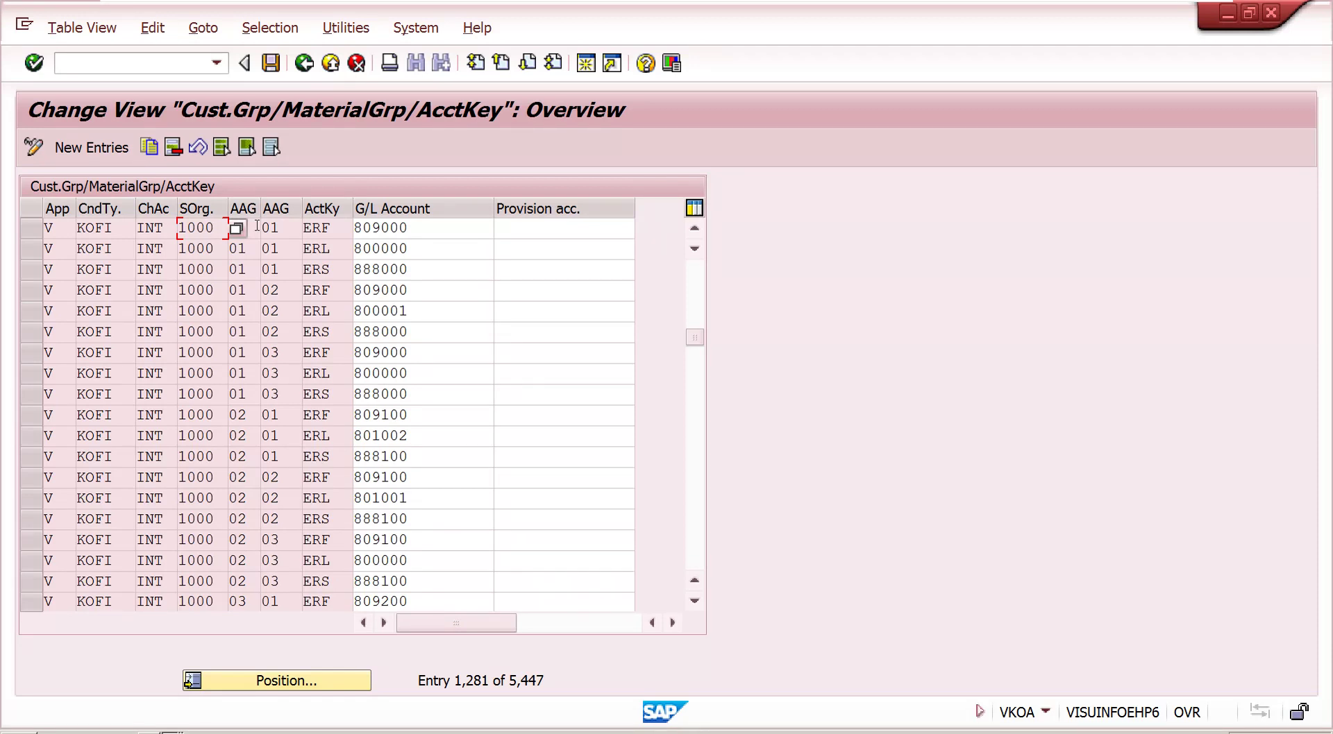
left_click(338, 226)
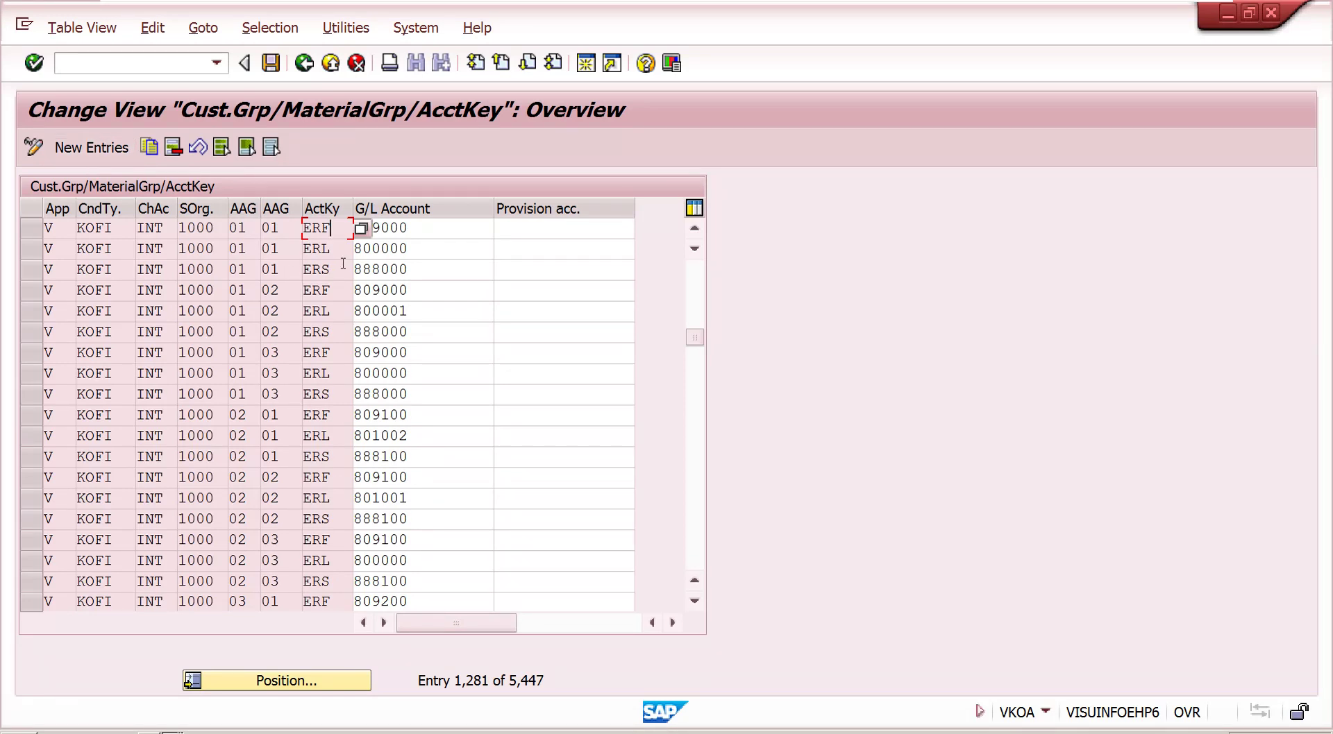
left_click(305, 63)
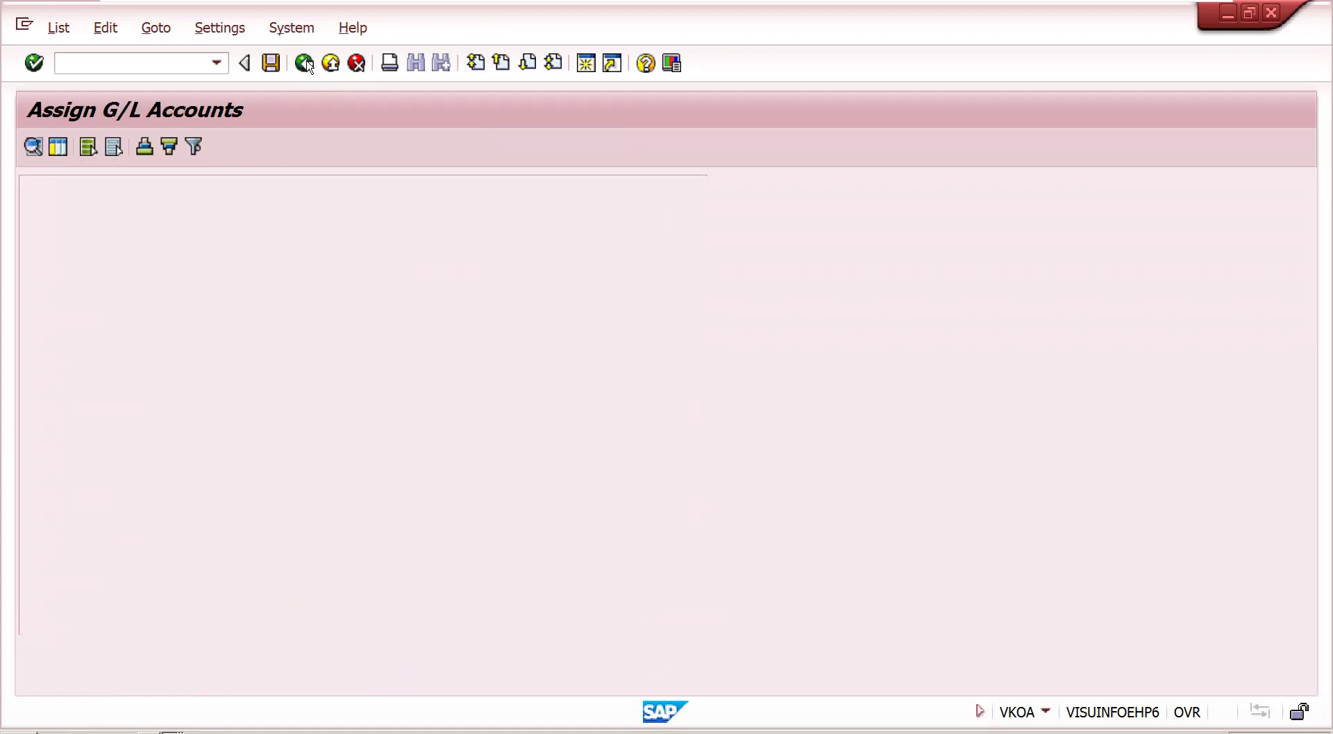
left_click(305, 64)
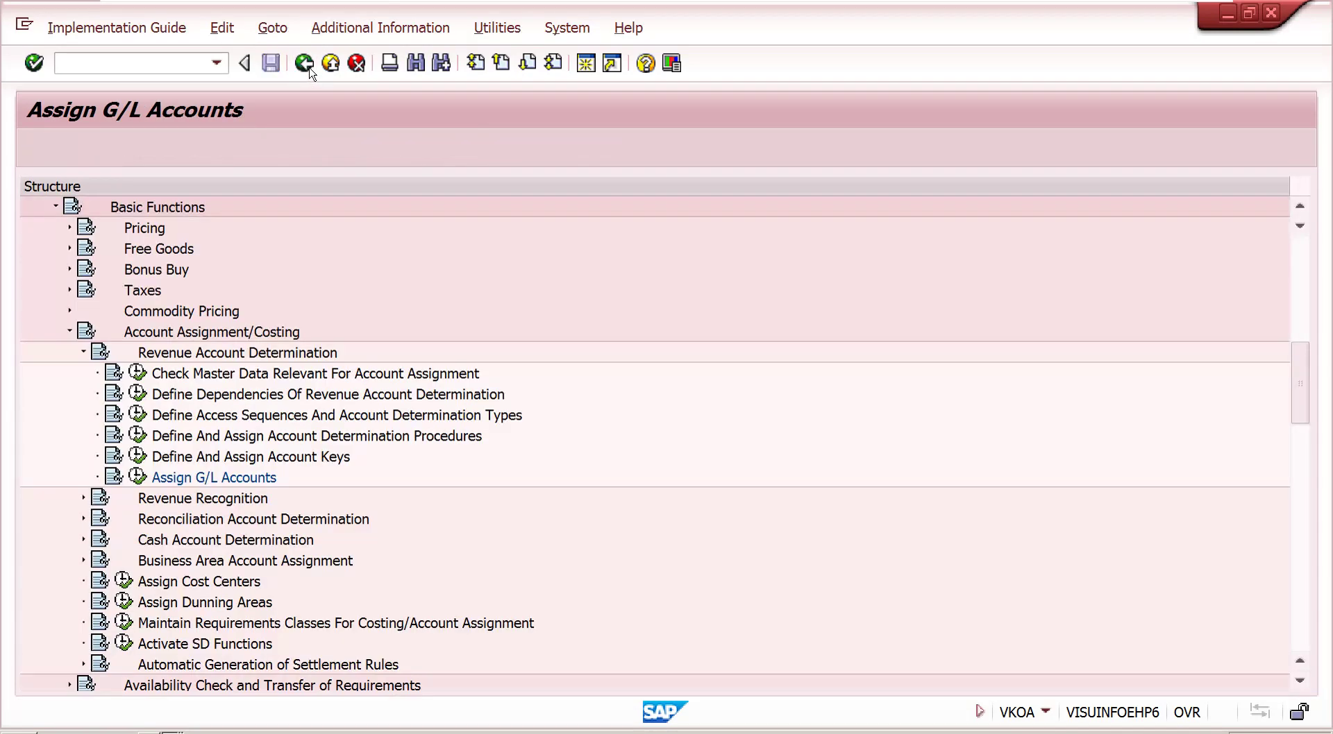
Step: Open the Acct Key assignment table and position it at application V, condition type KOFI, chart of accounts INT, sales organization 1000 and account key ERU
left_click(137, 478)
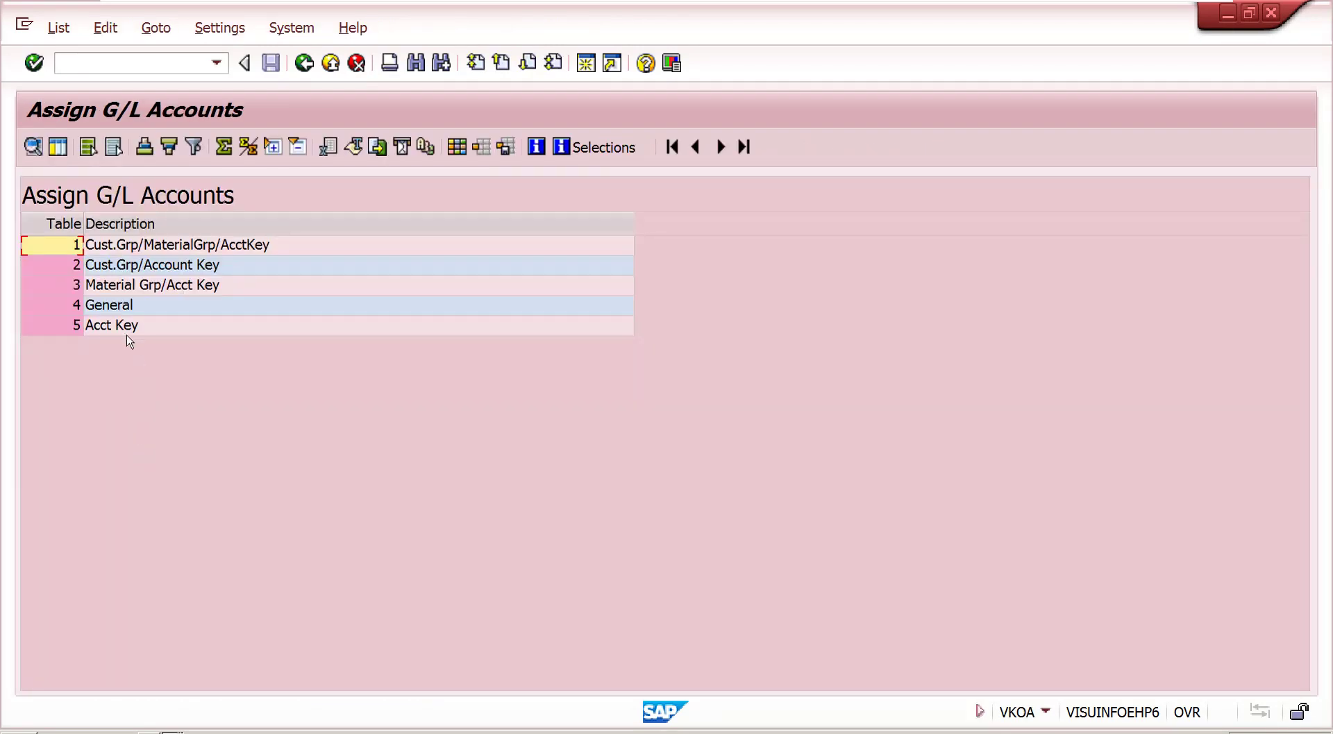
double_click(112, 326)
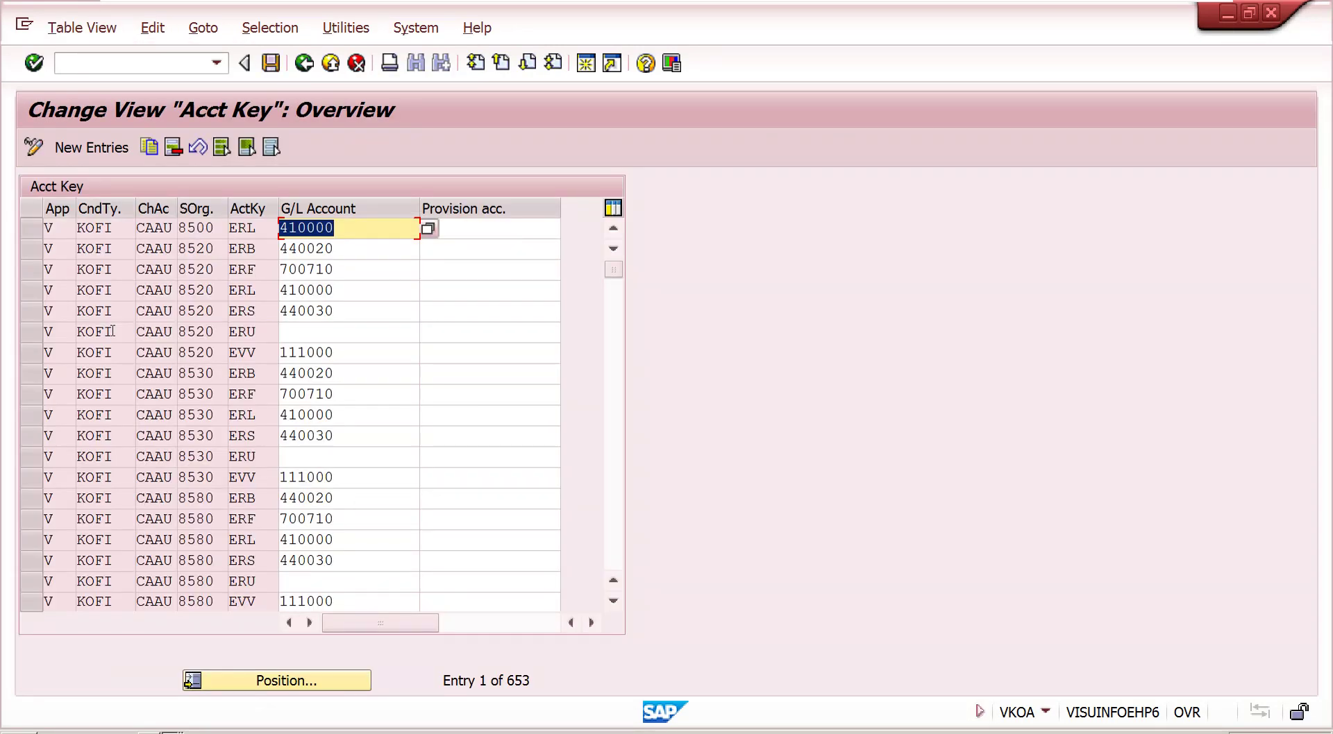
left_click(303, 683)
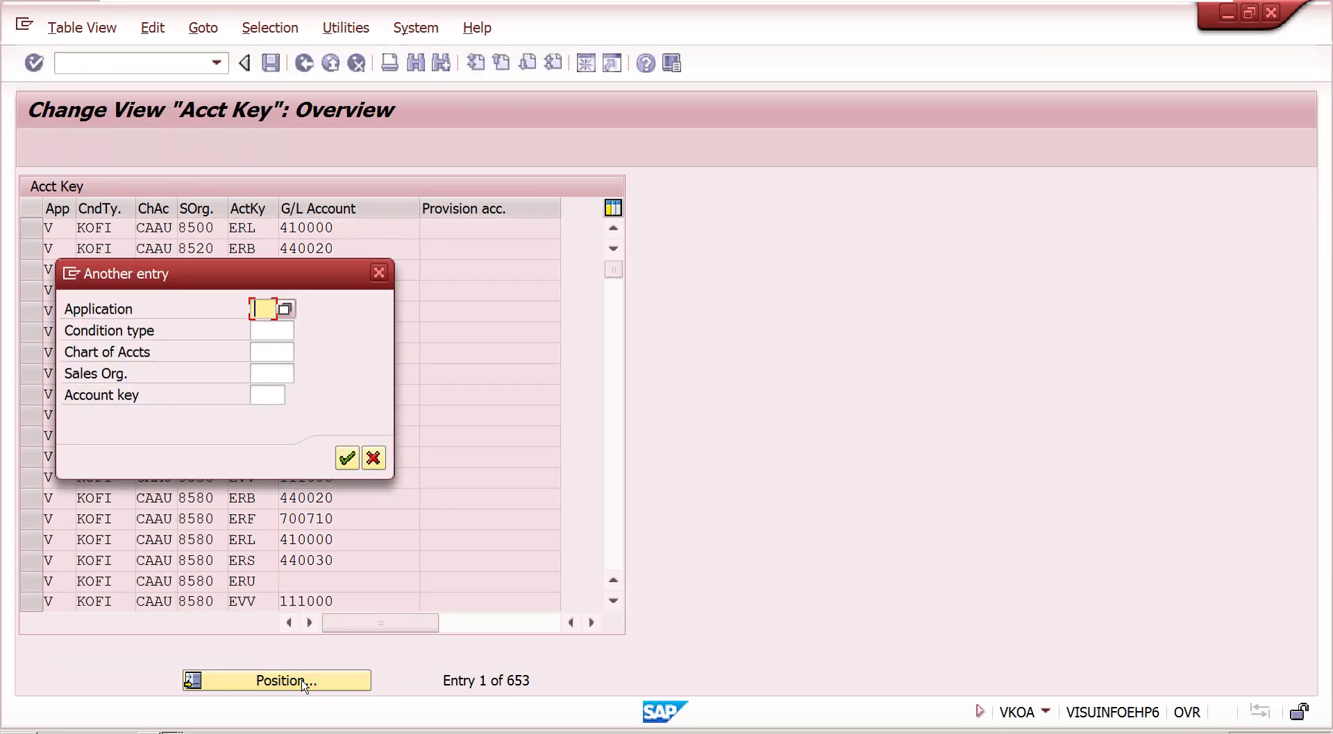
type("V")
key("Tab")
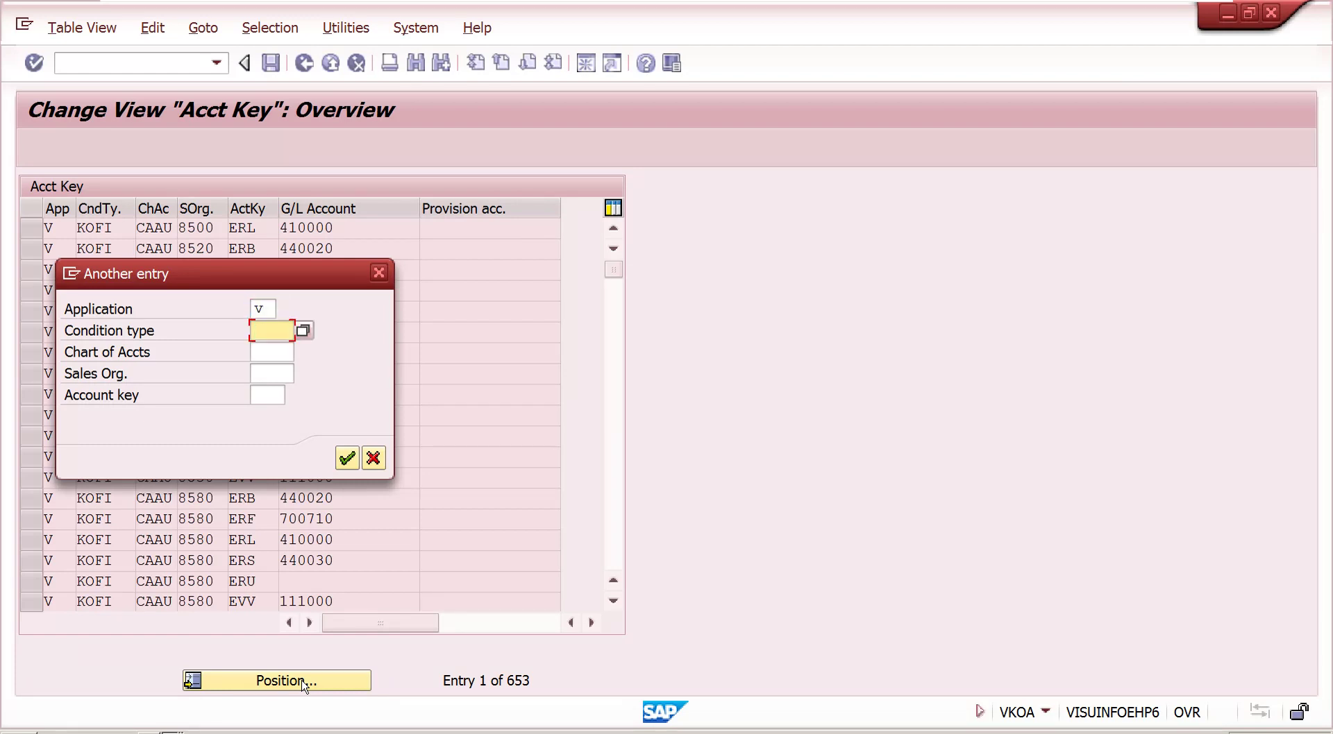
type("kofi")
key("Tab")
type("int")
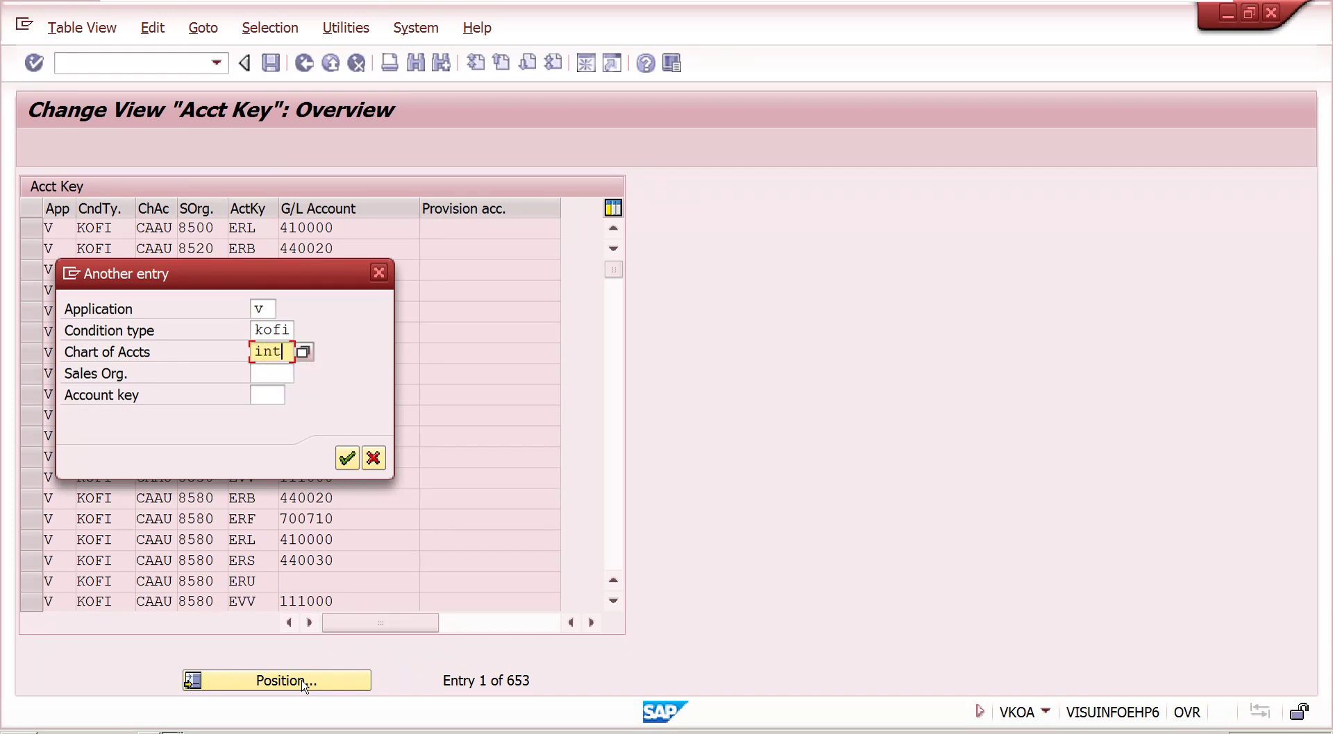
key("Tab")
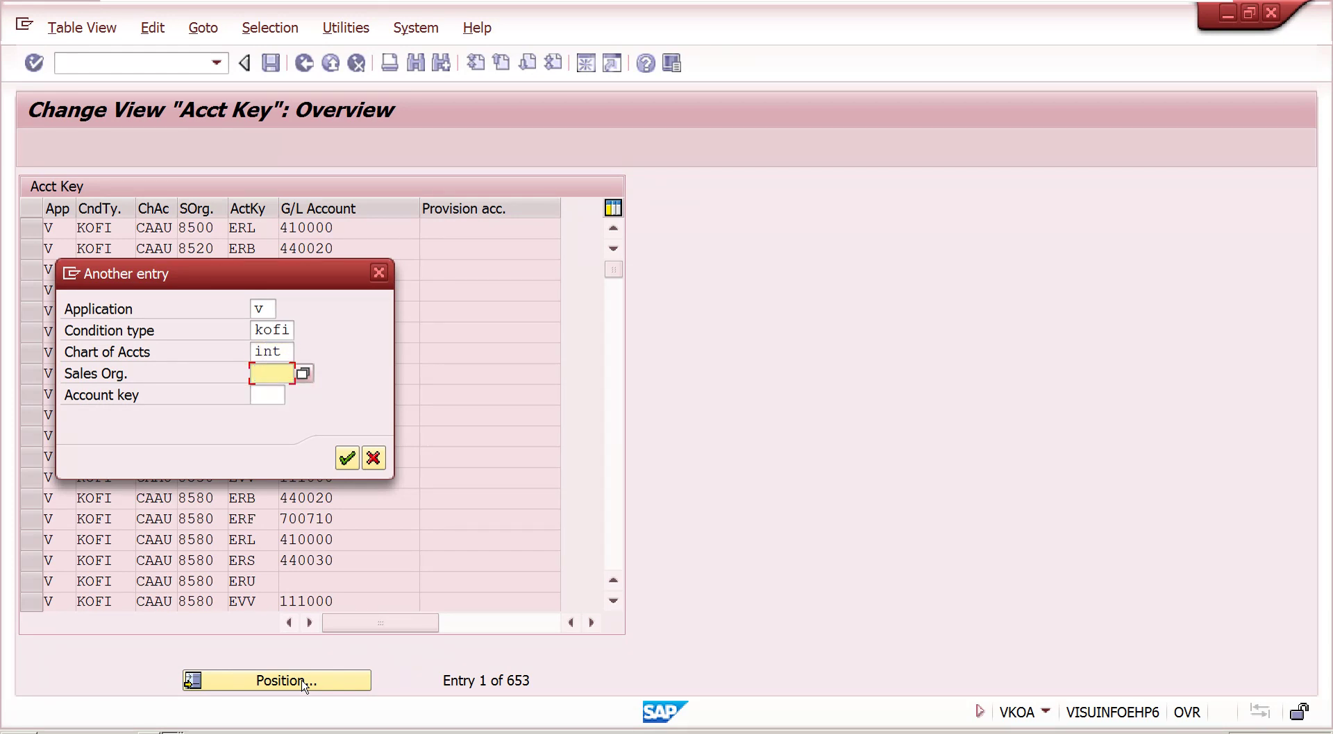
type("1000")
key("Tab")
type("eru")
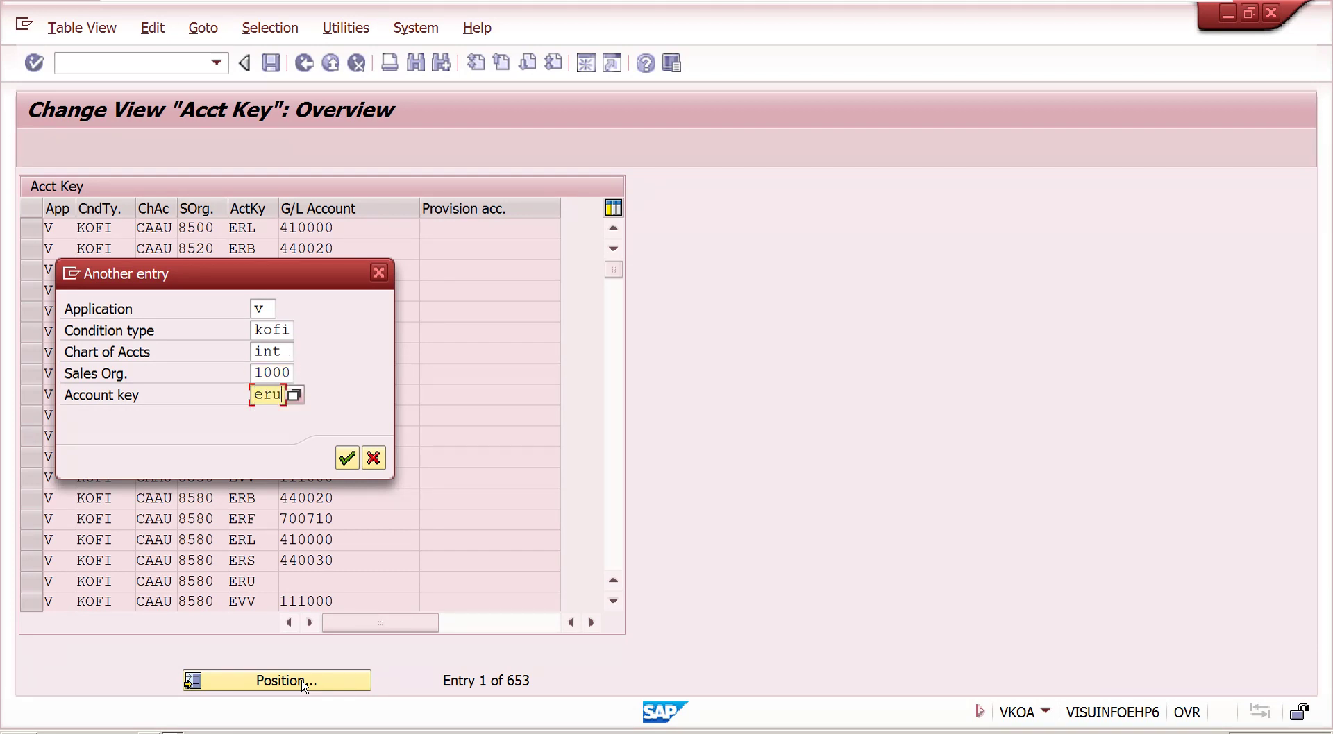
key("Return")
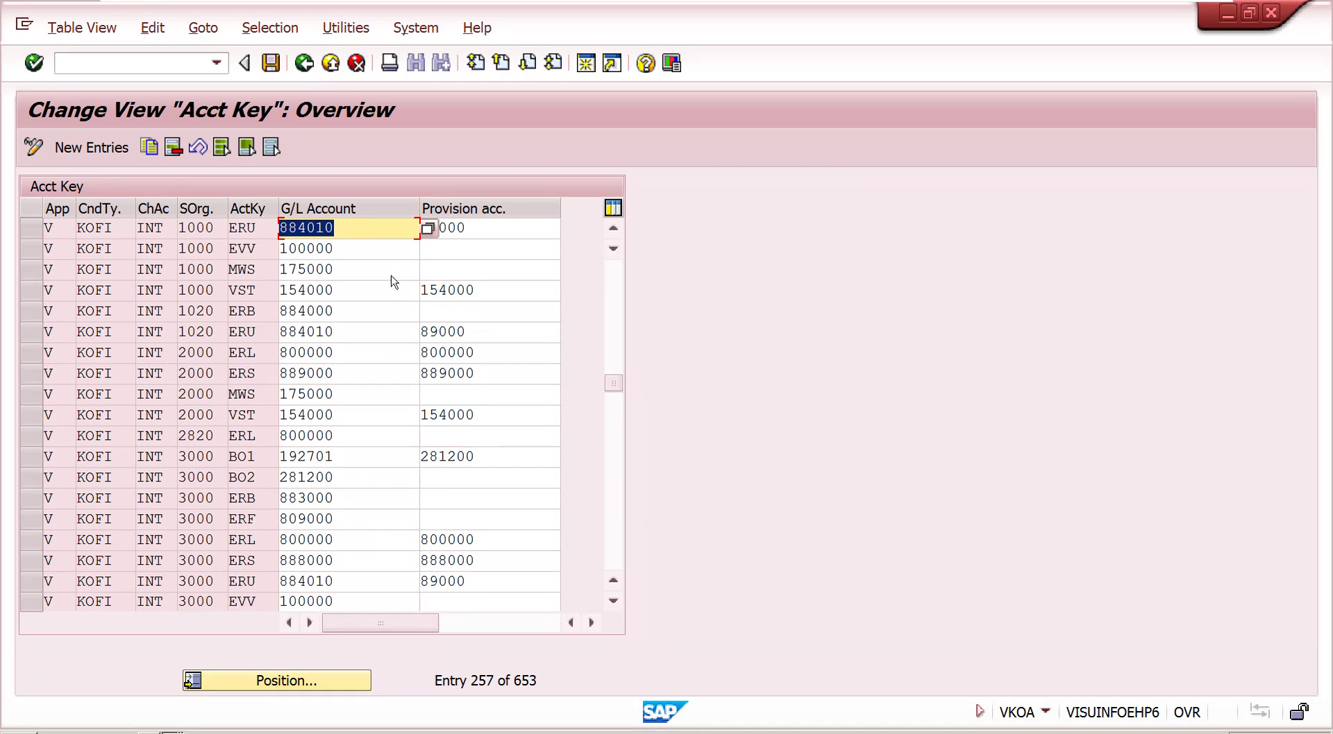
Step: Compare the G/L account and provision account of the ERU entry and return to the IMG structure
left_click(508, 228)
left_click(385, 228)
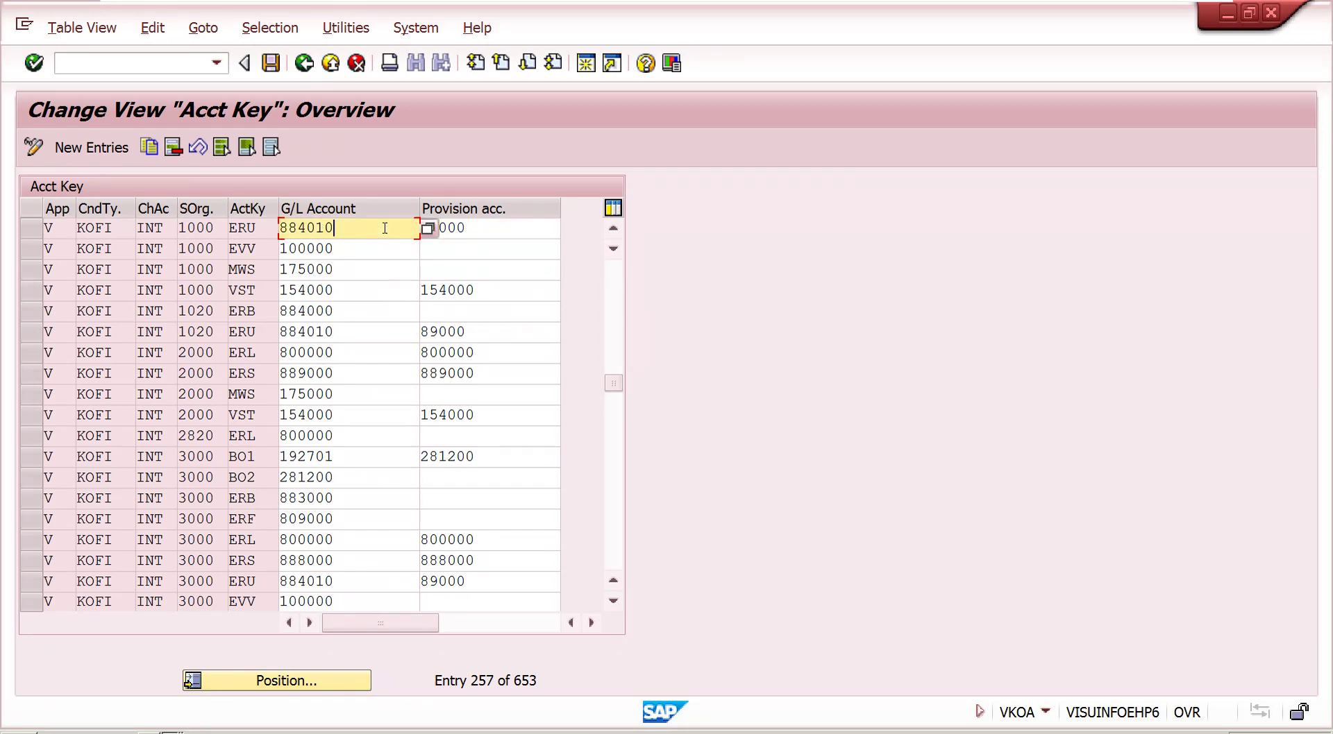
left_click(493, 228)
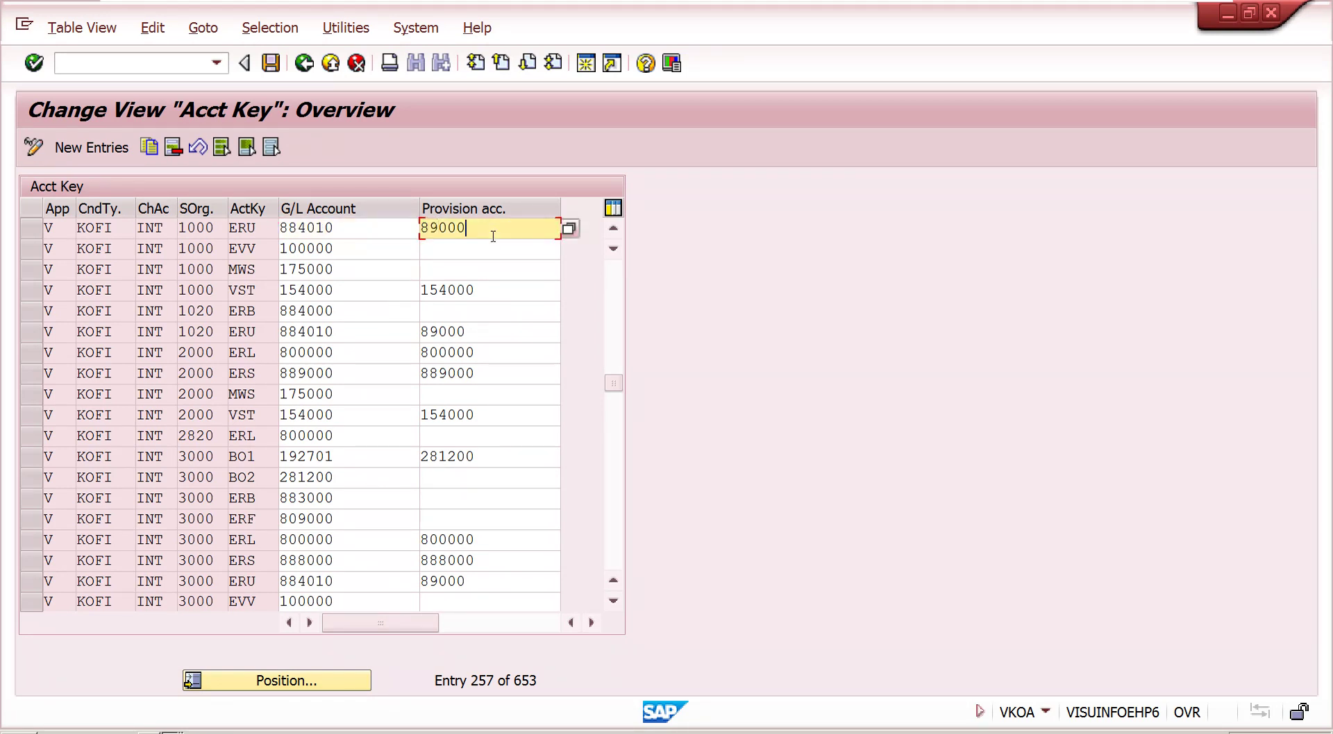
left_click(367, 227)
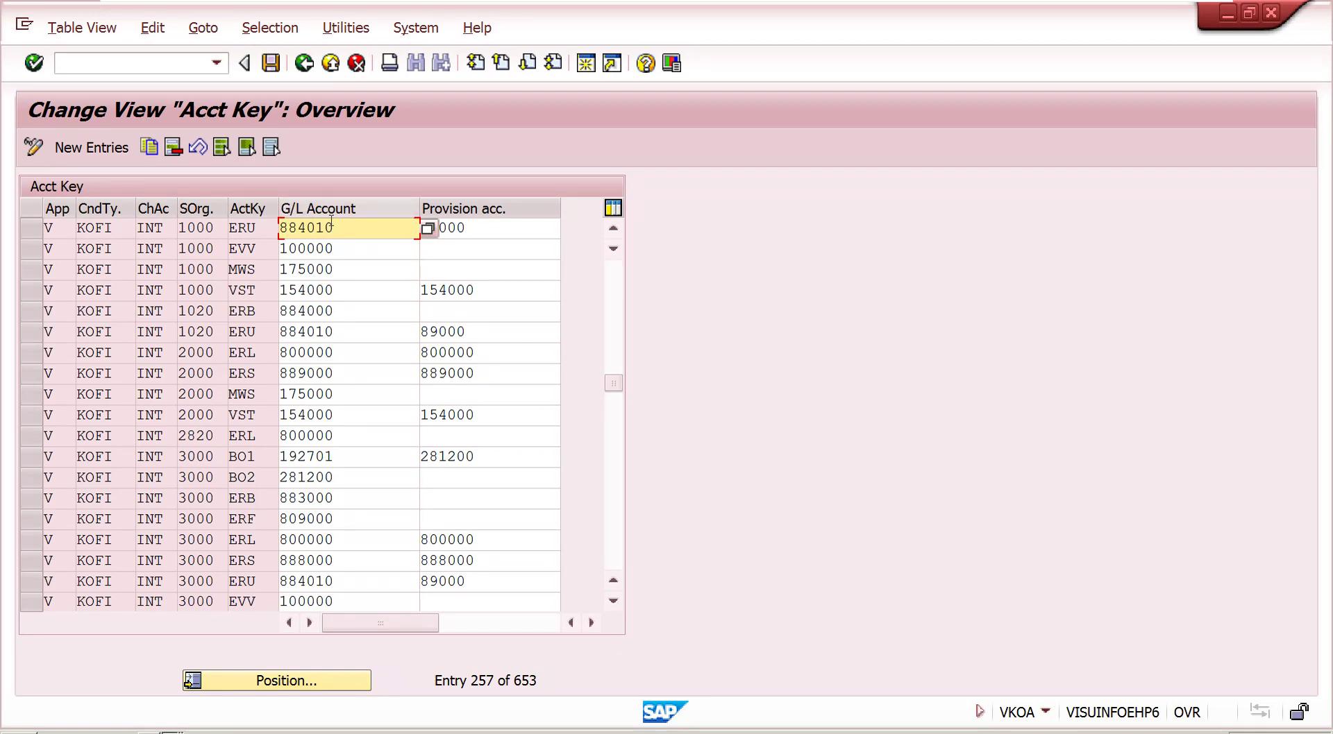
left_click(480, 227)
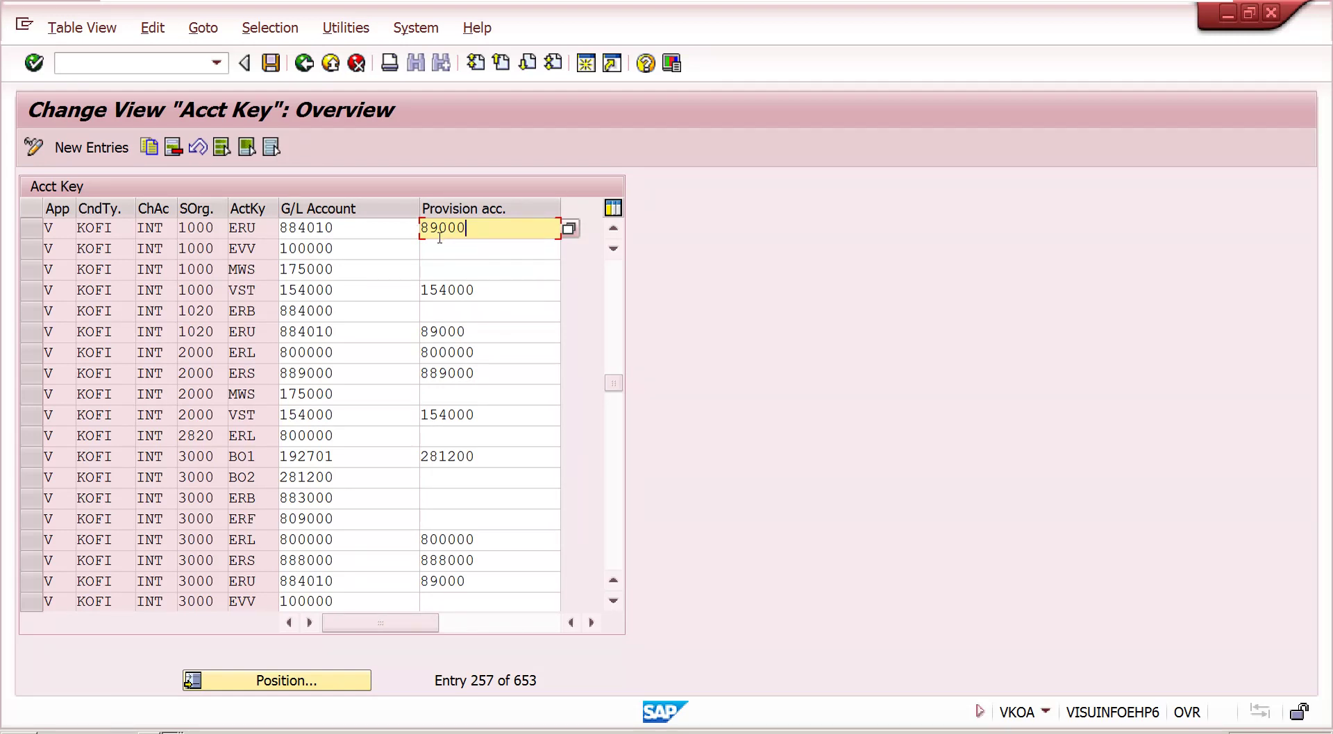
left_click(304, 64)
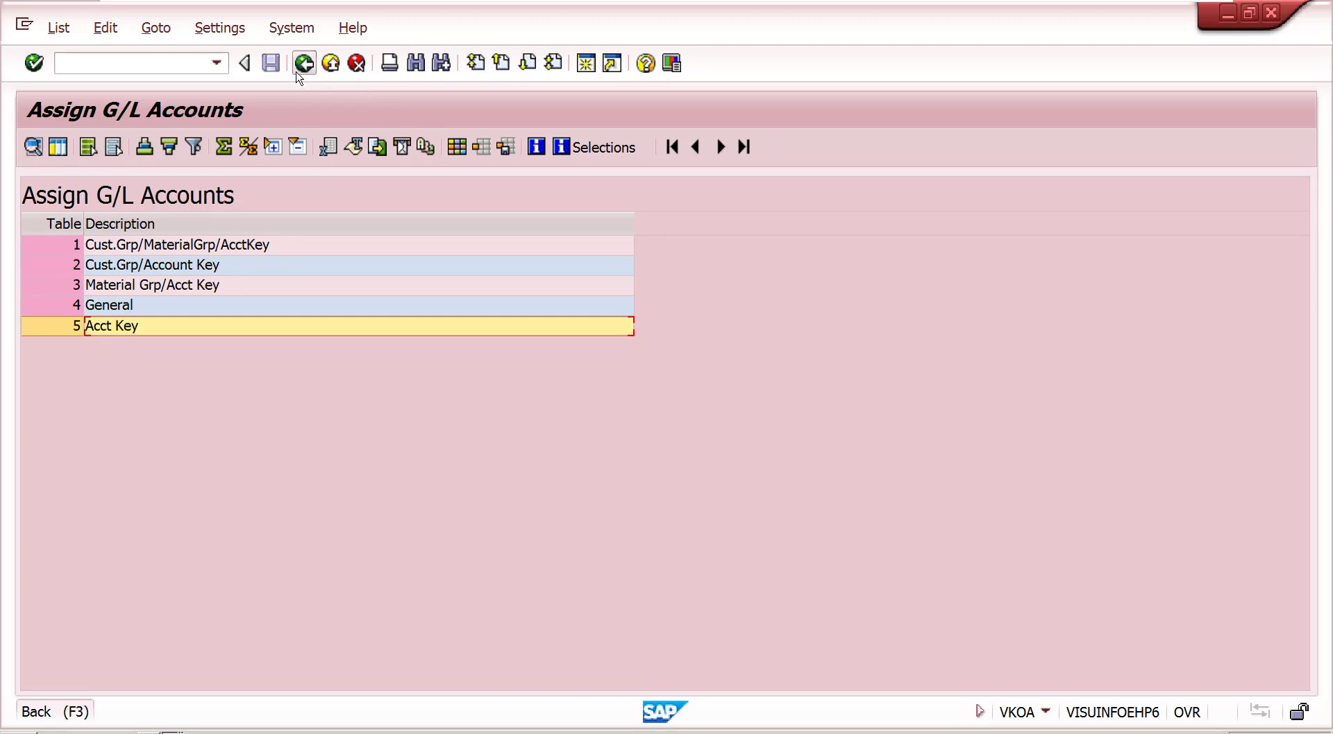
left_click(304, 64)
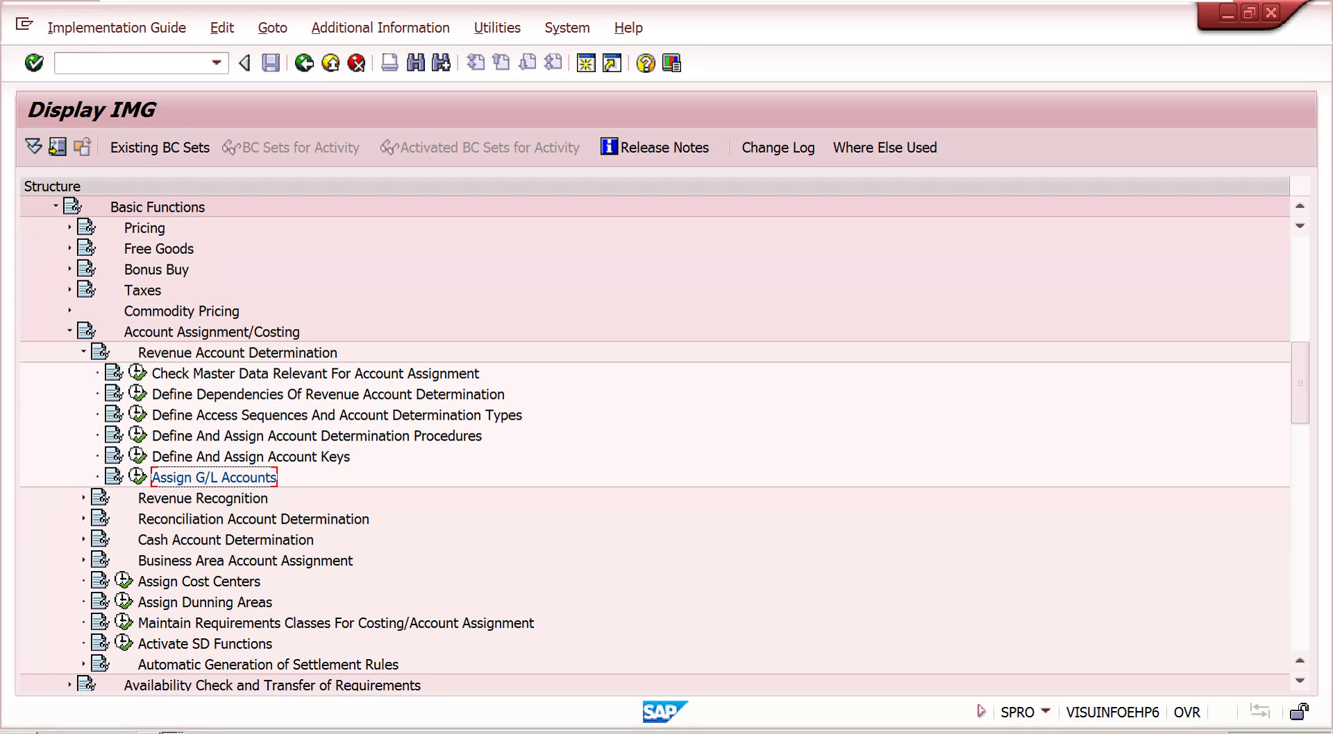
Step: Start transaction VF02 from the Display IMG session and open the proposed billing document
left_click(174, 732)
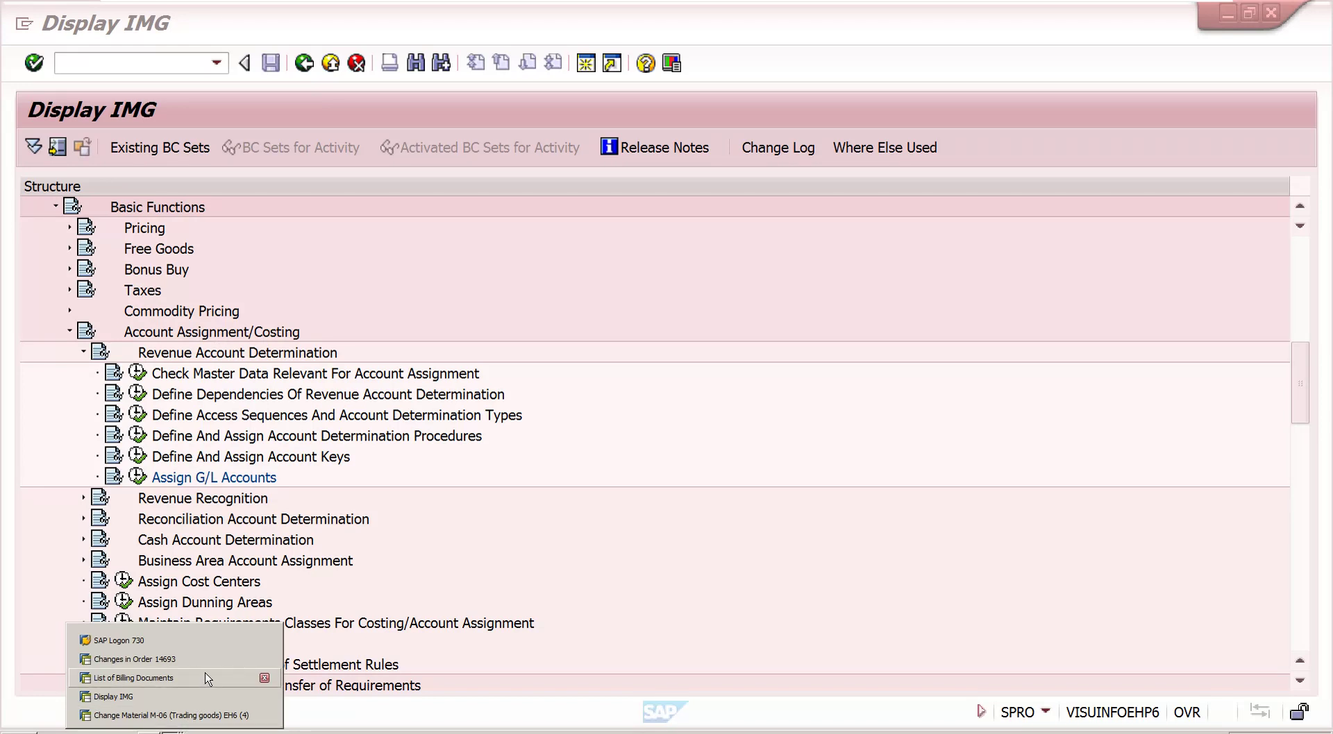
left_click(202, 697)
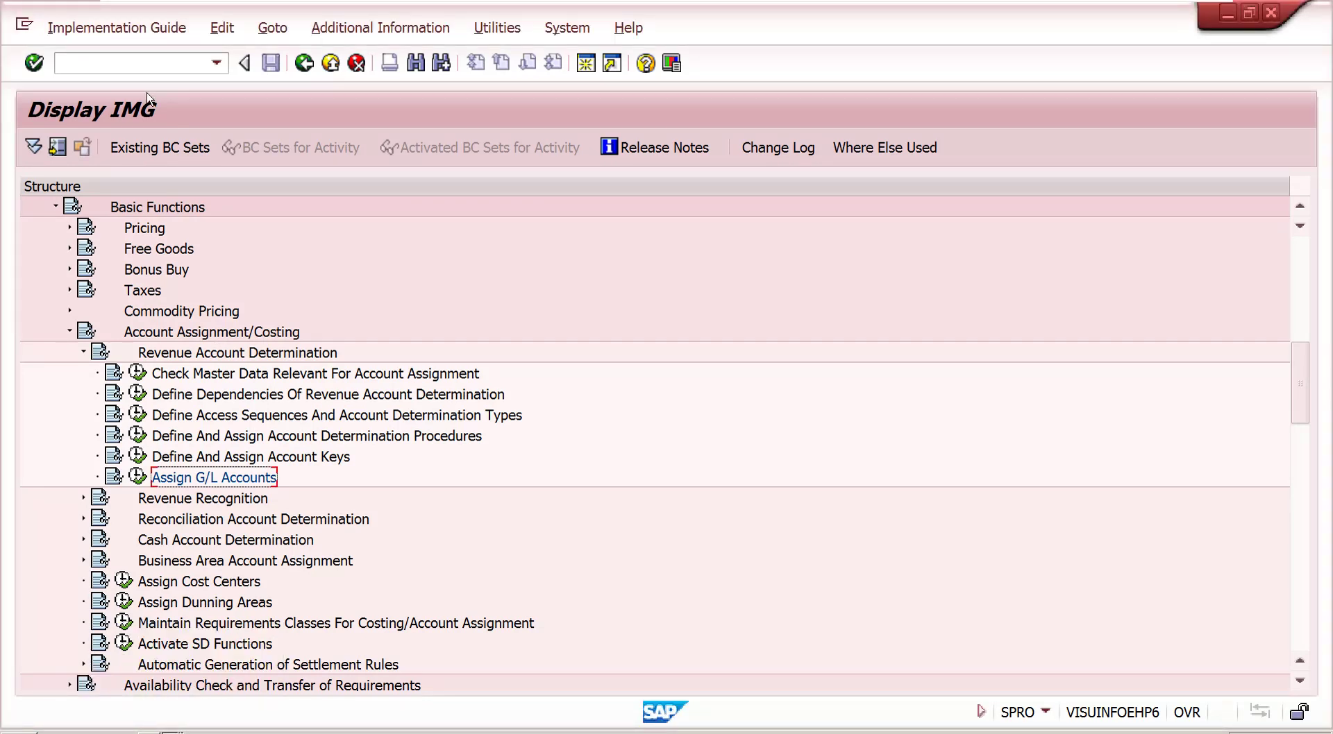
left_click(76, 63)
type("/nv")
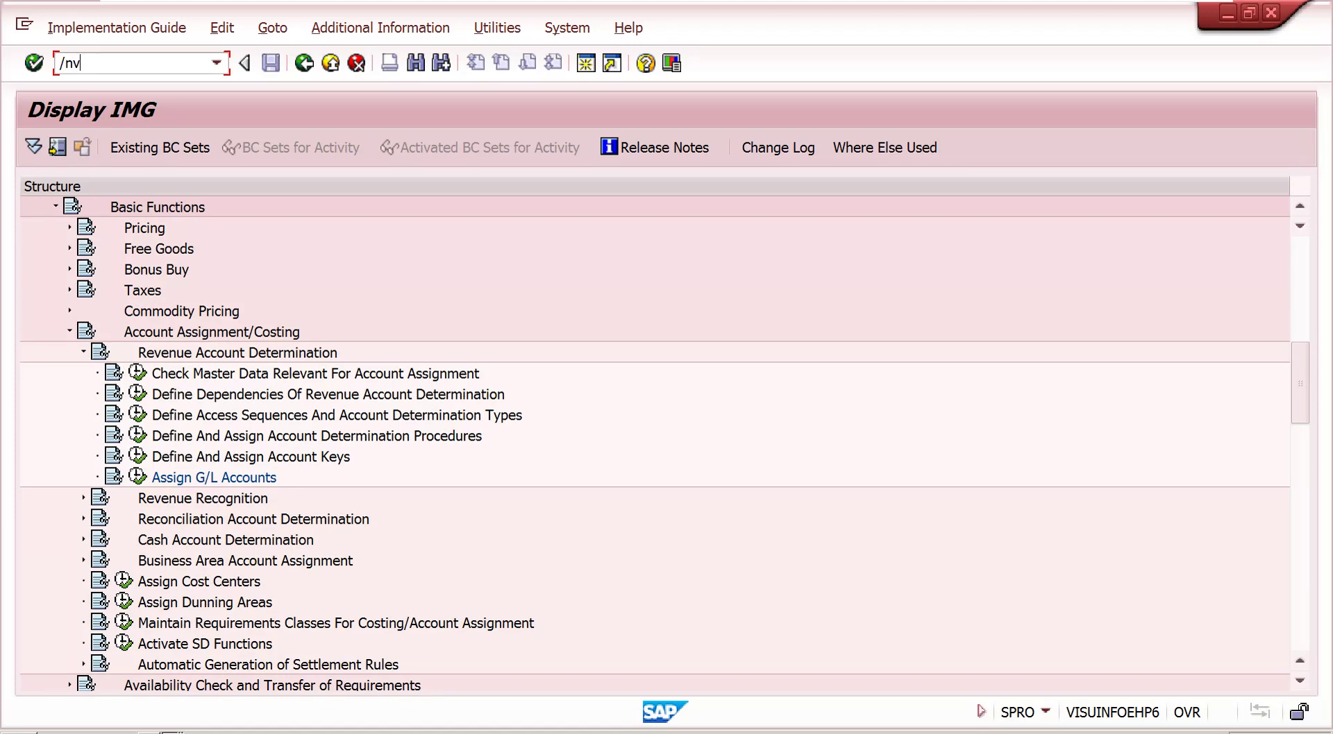
type("f02")
key("Return")
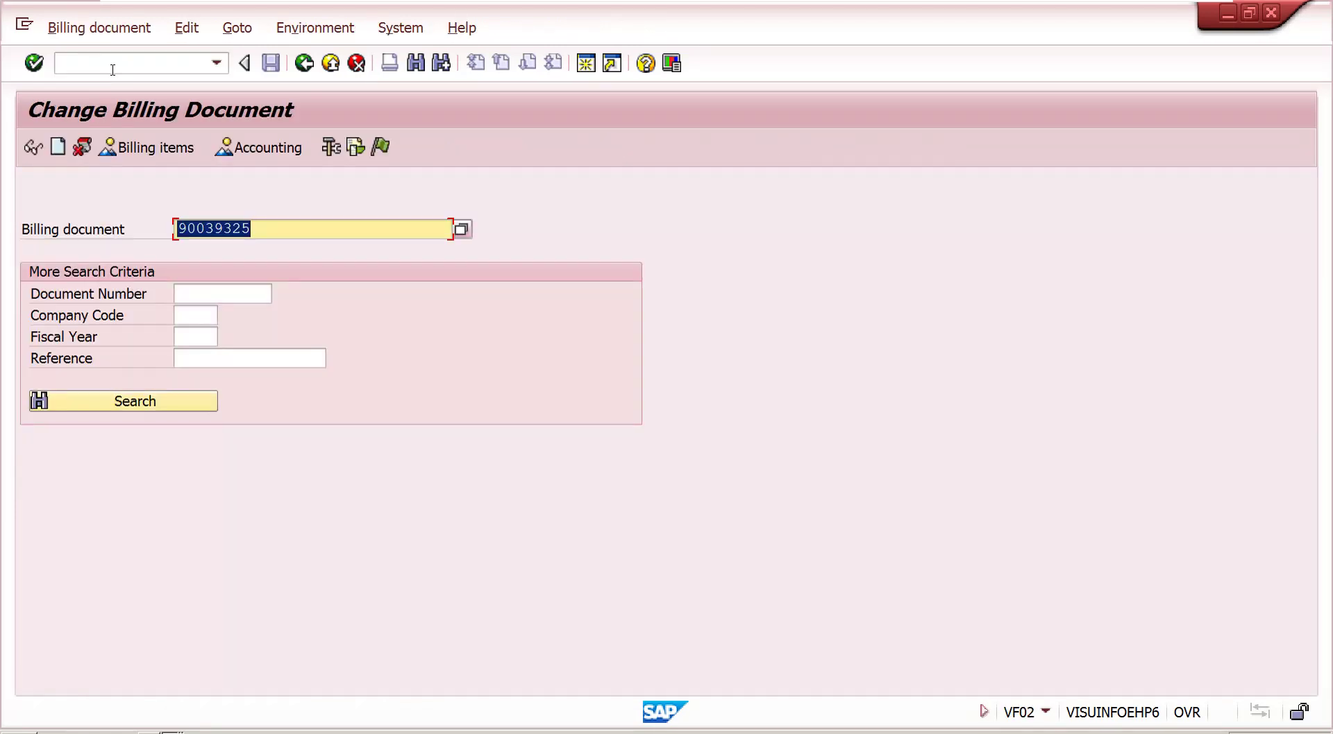
key("Return")
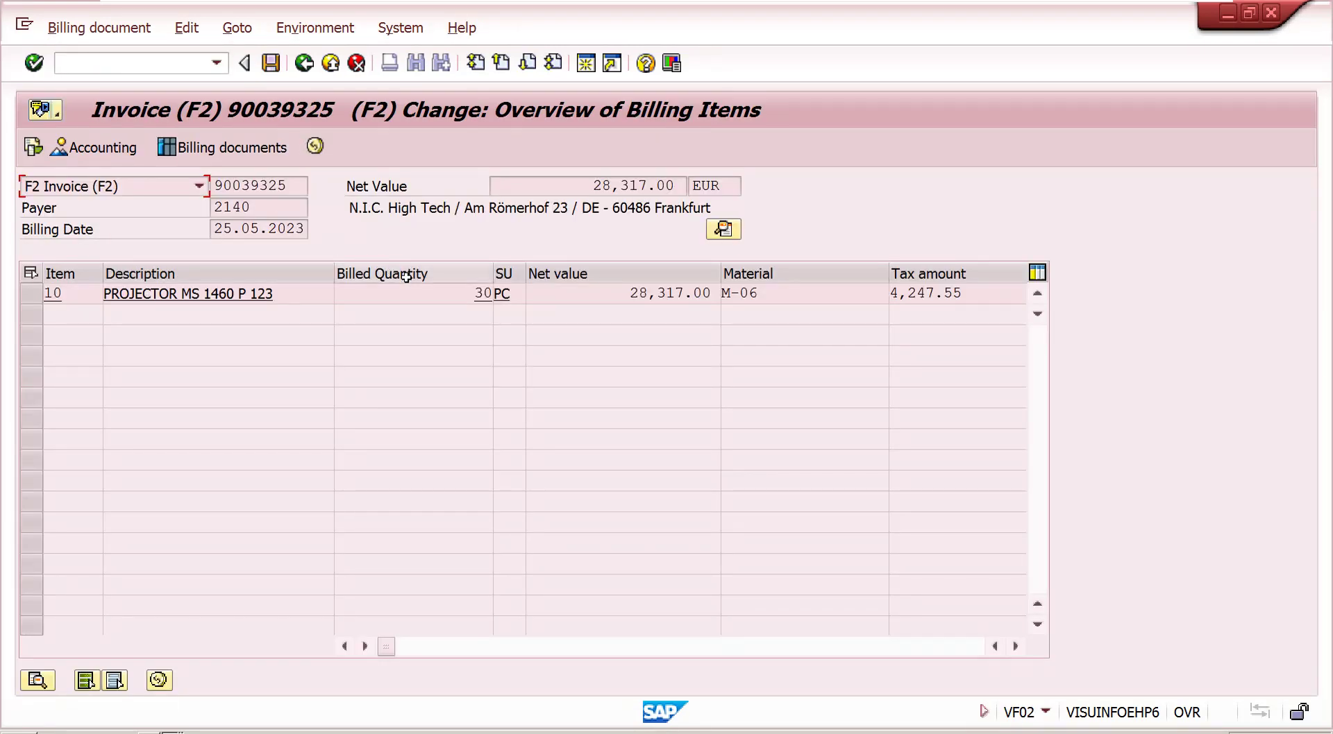
Step: Check the account key and tax code in the details of billing item 10's MWST Output Tax condition, and return to the item conditions
double_click(423, 301)
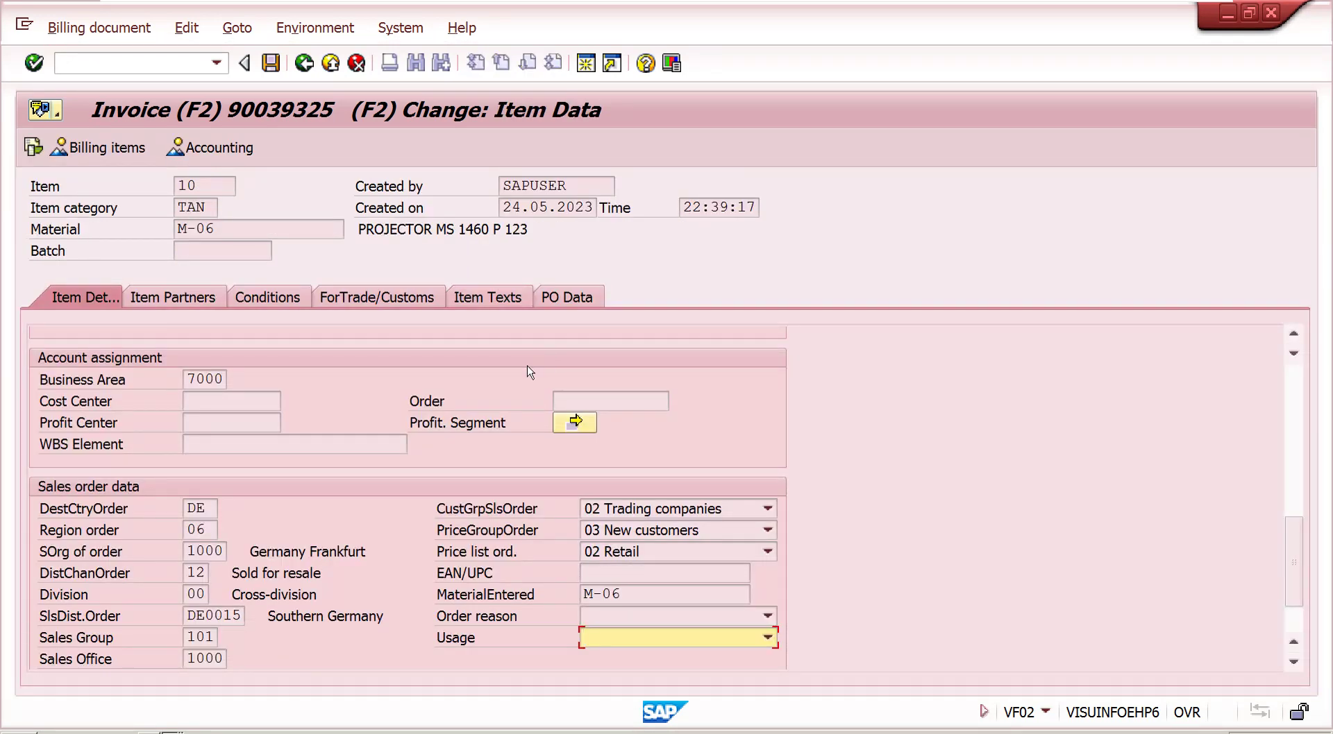
left_click(274, 297)
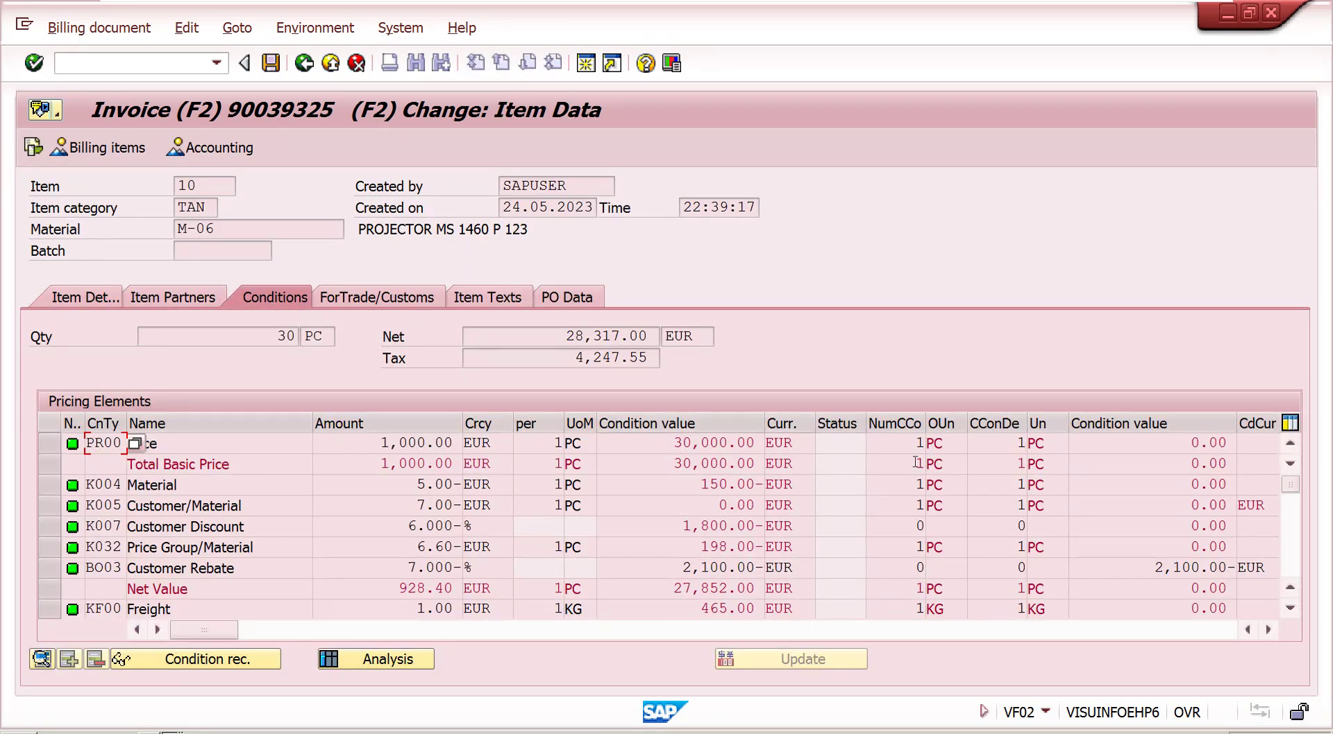
left_click(1289, 560)
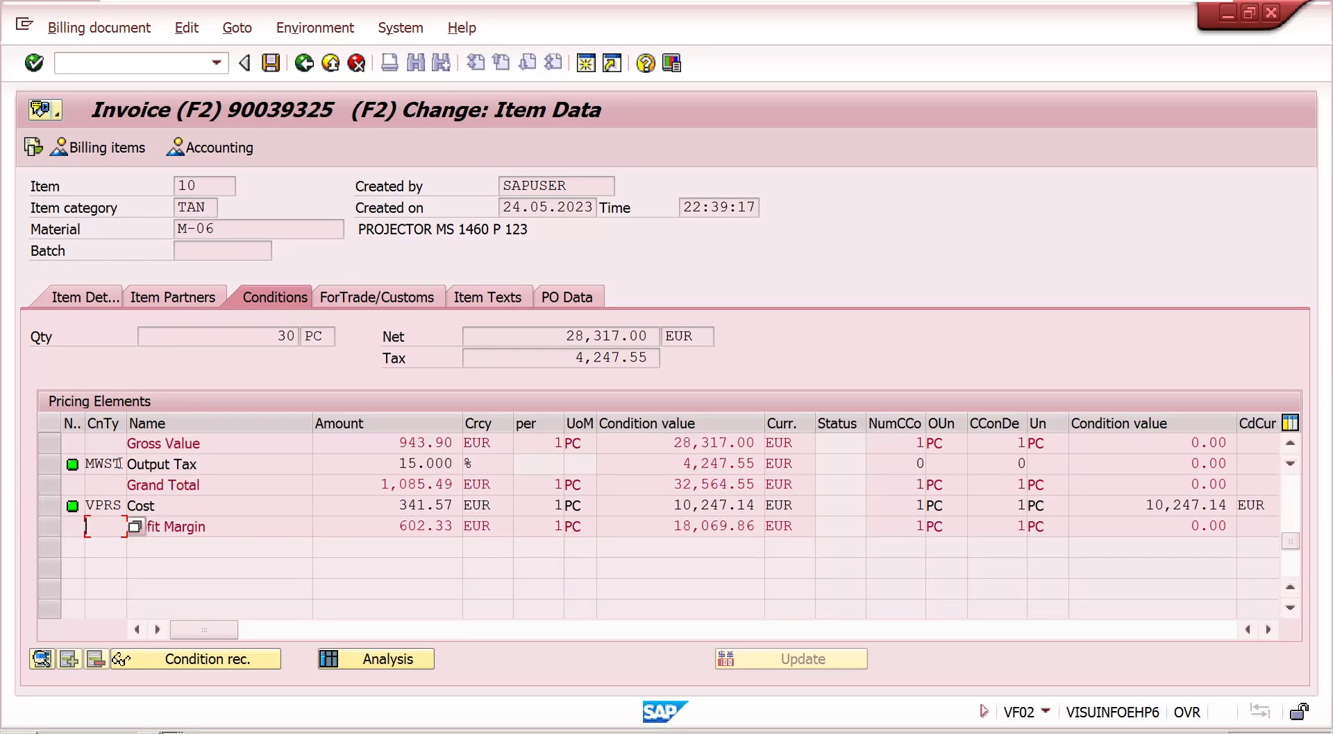
double_click(177, 465)
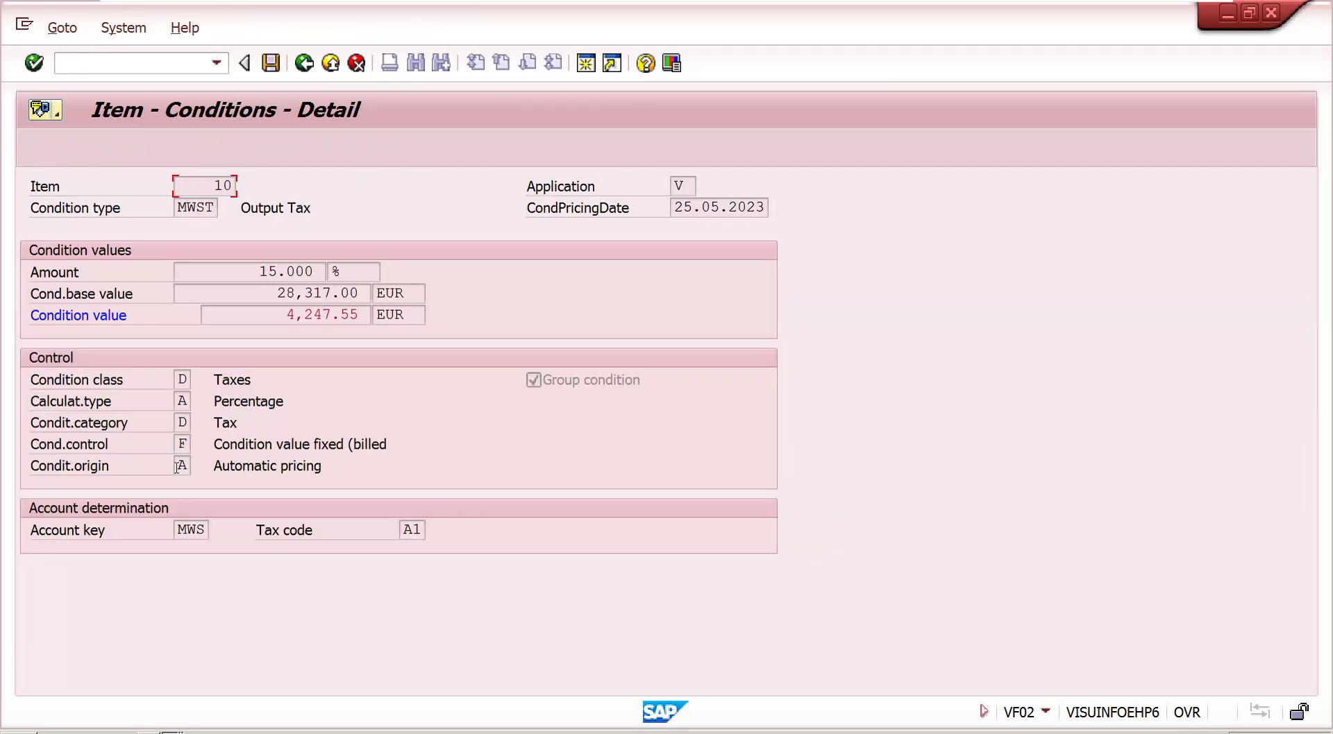
left_click(187, 534)
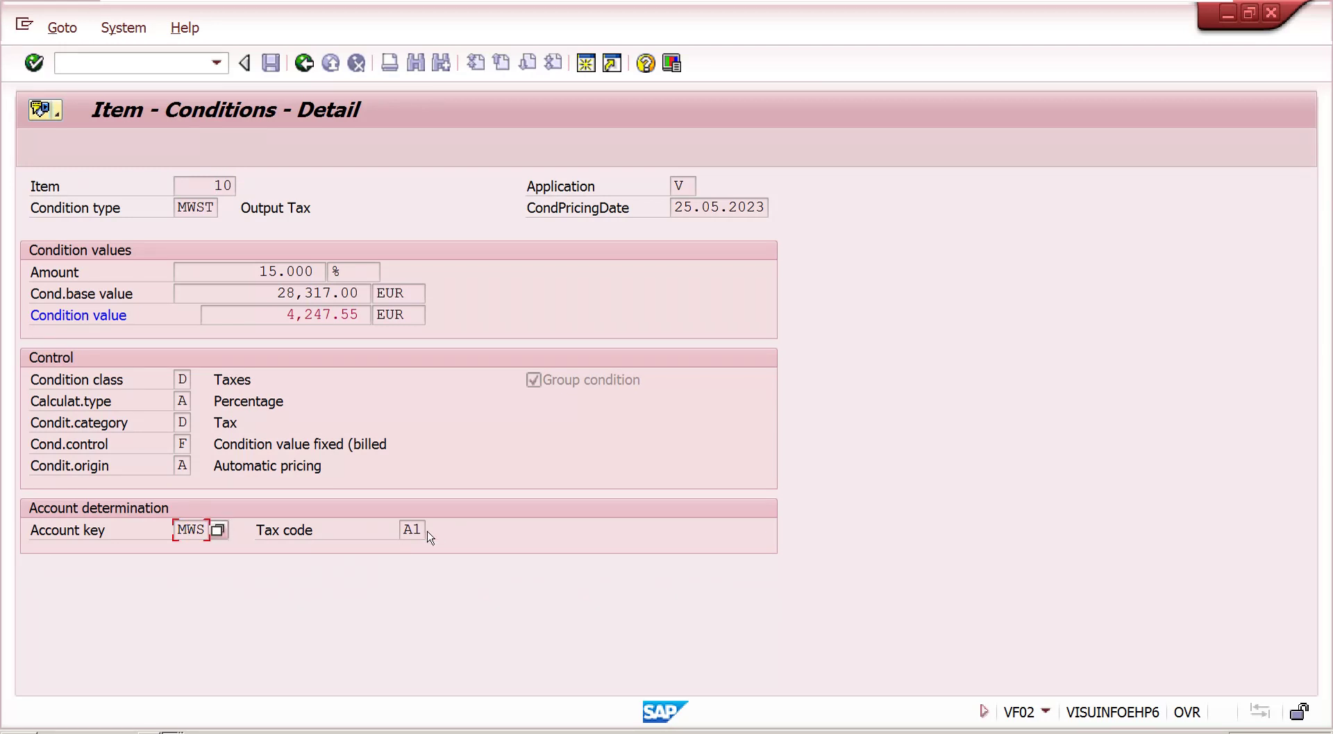
left_click(304, 63)
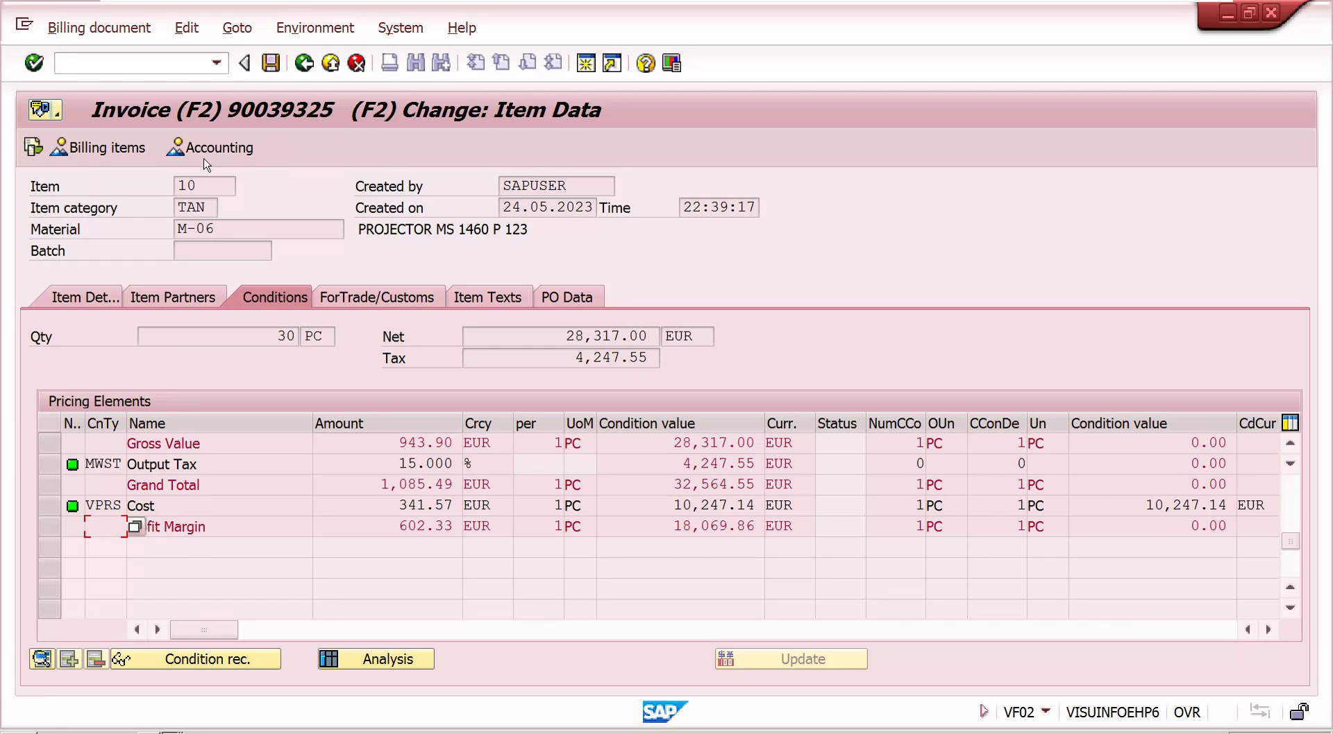
Step: Display the invoice's accounting document and check the account of the output tax line
left_click(213, 149)
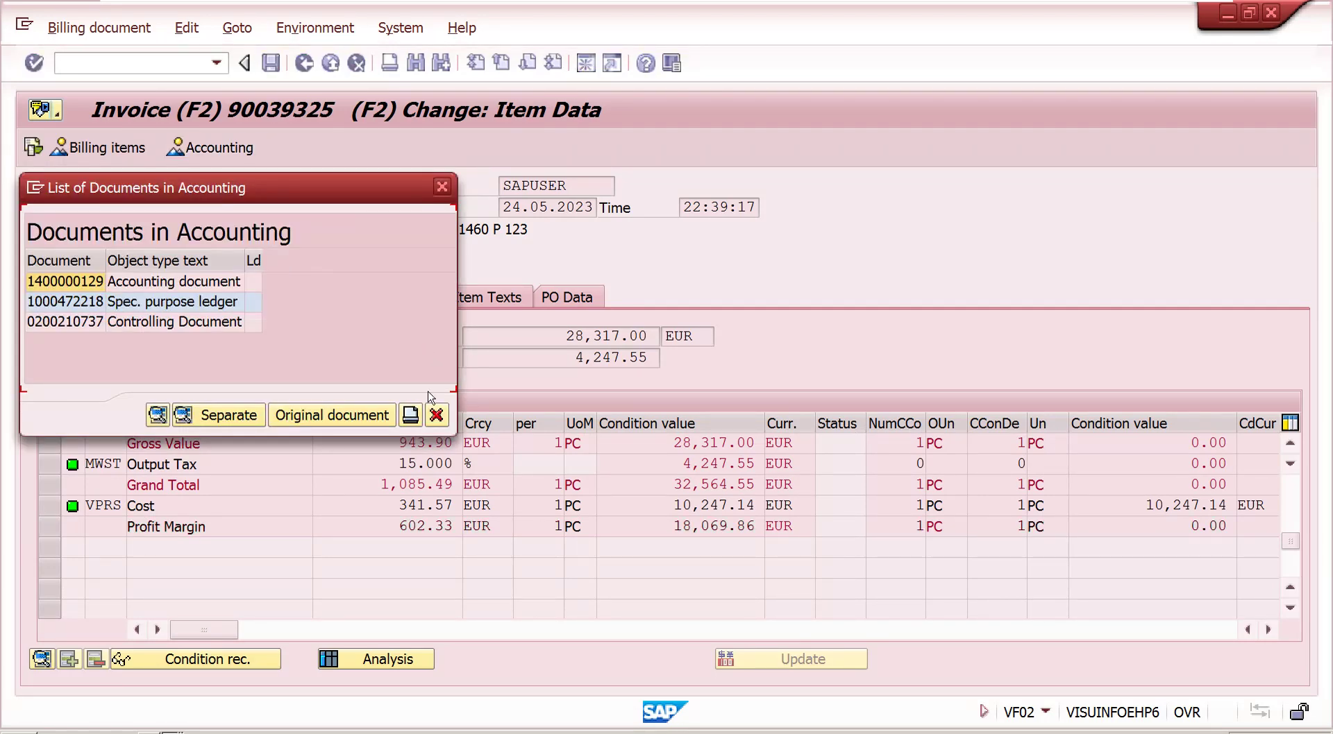
left_click(184, 283)
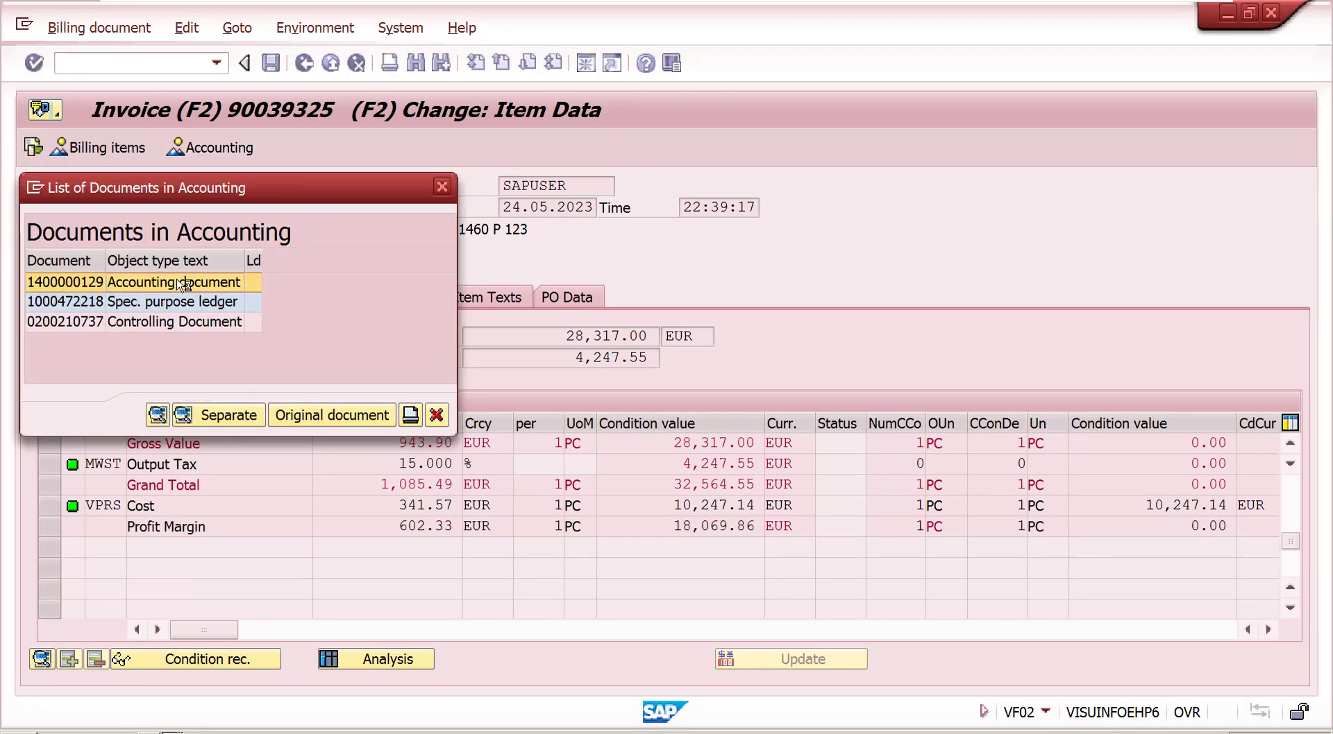
double_click(184, 284)
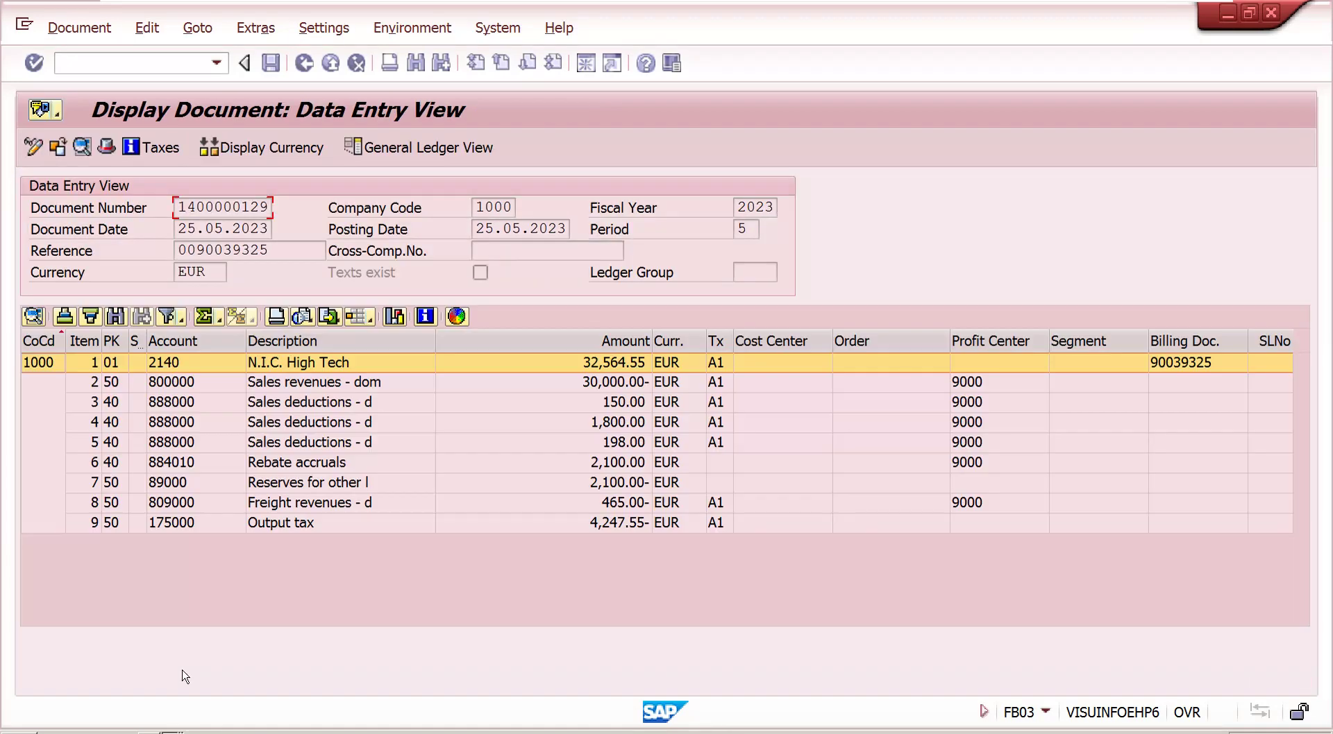
left_click(185, 525)
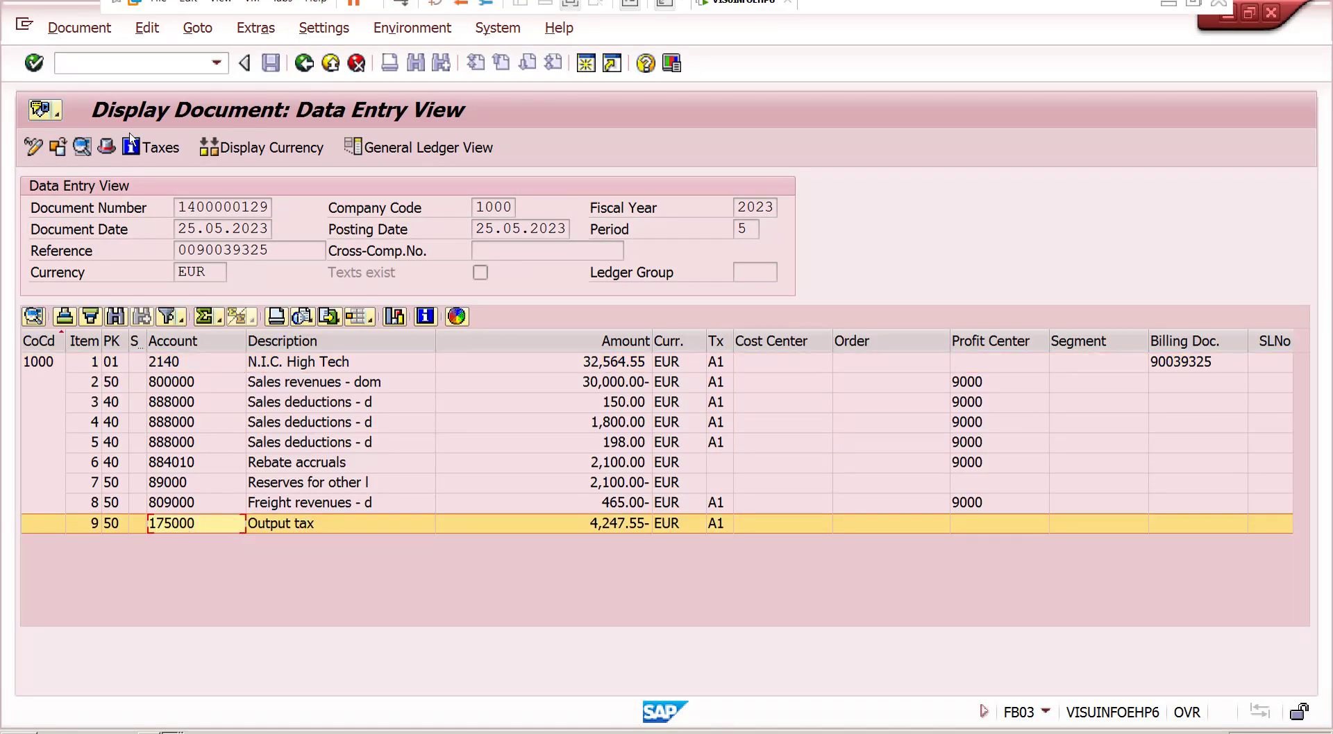
Step: Start transaction VK12 for condition type MWST and choose the Domestic Taxes key combination
left_click(157, 66)
type("/n")
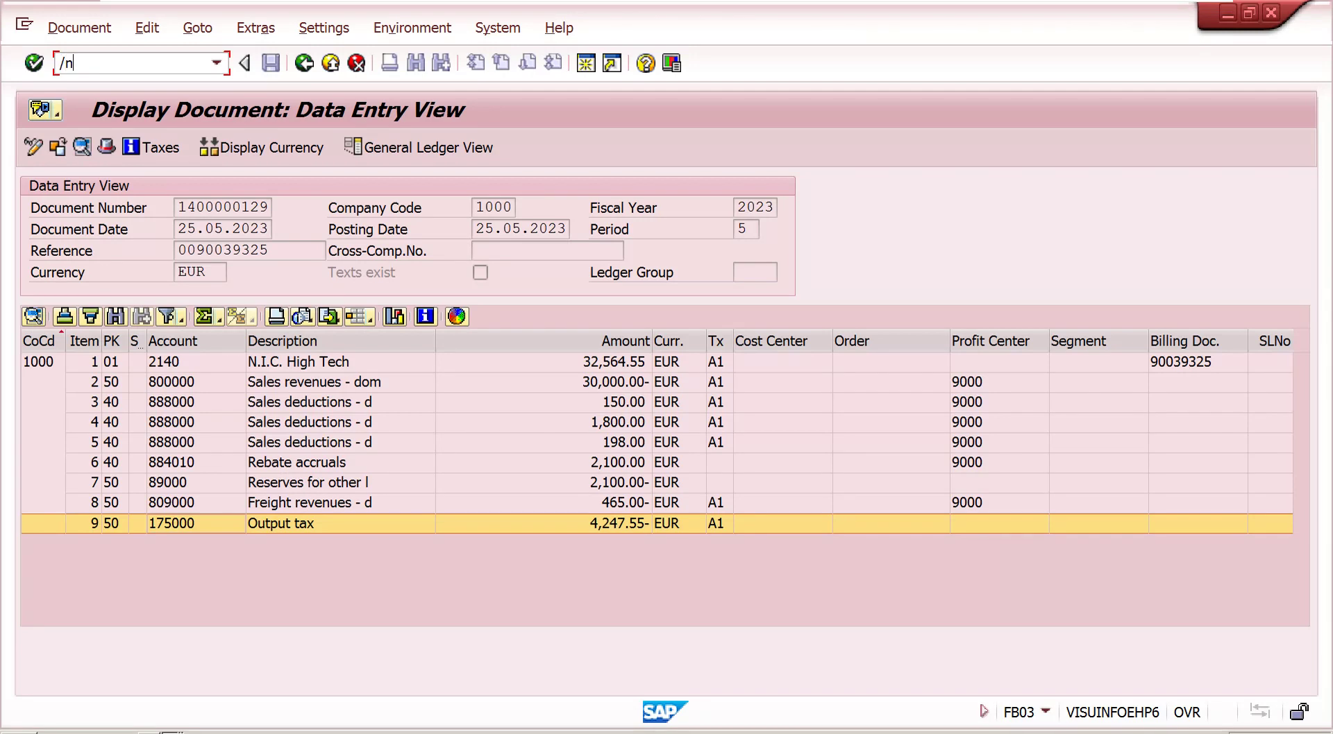
type("vk12")
key("Return")
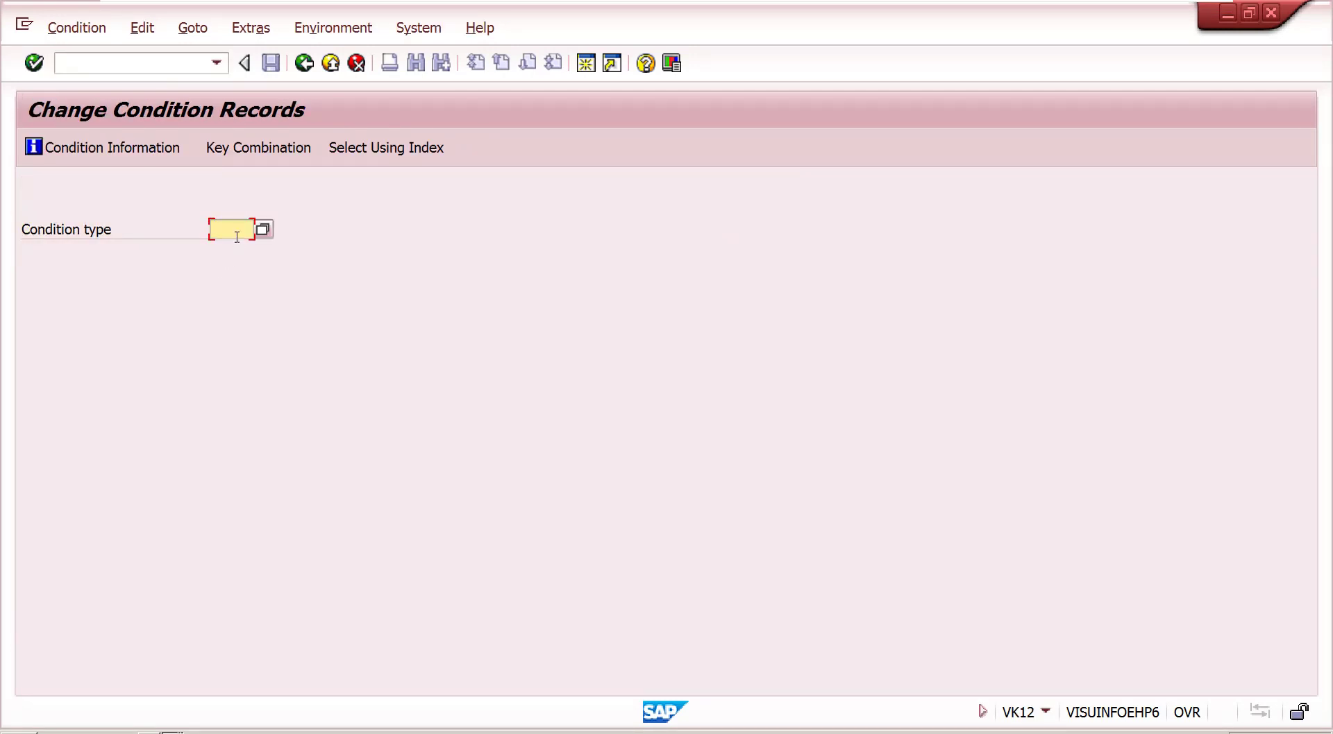
type("mwst")
key("Return")
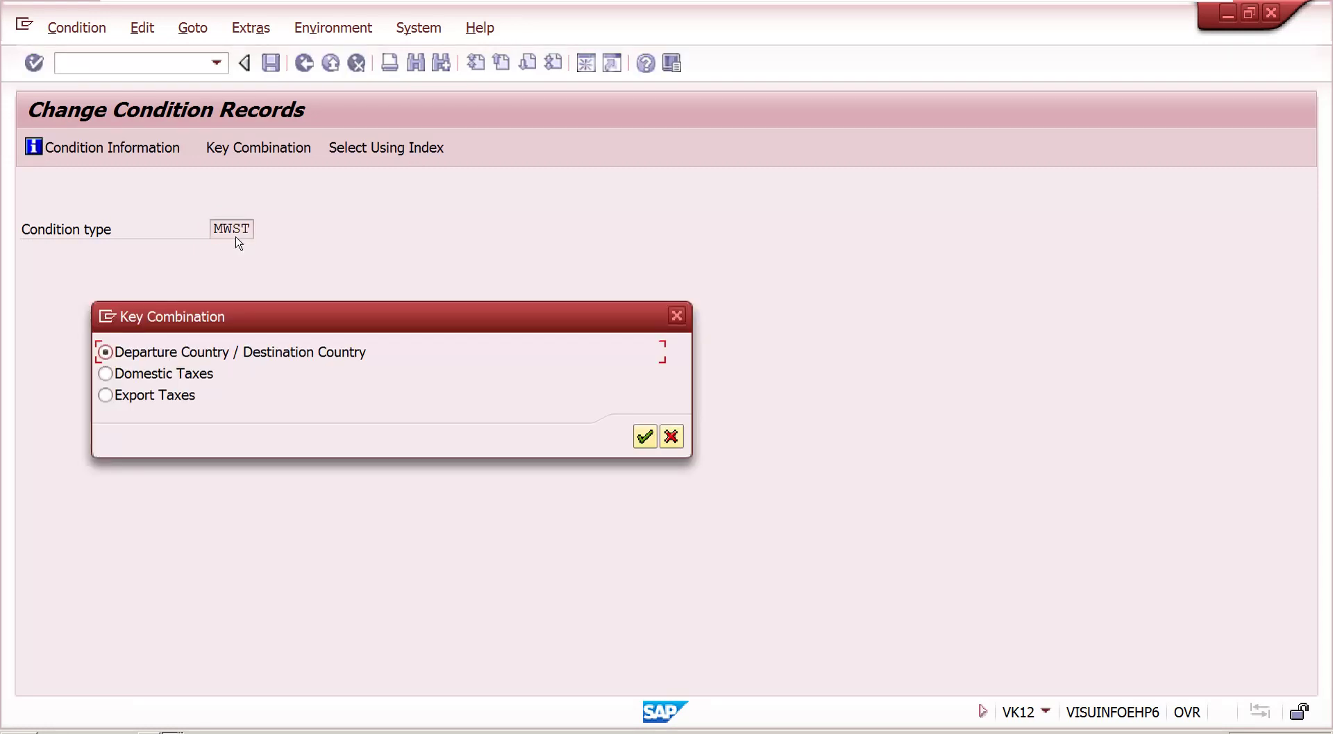
double_click(204, 370)
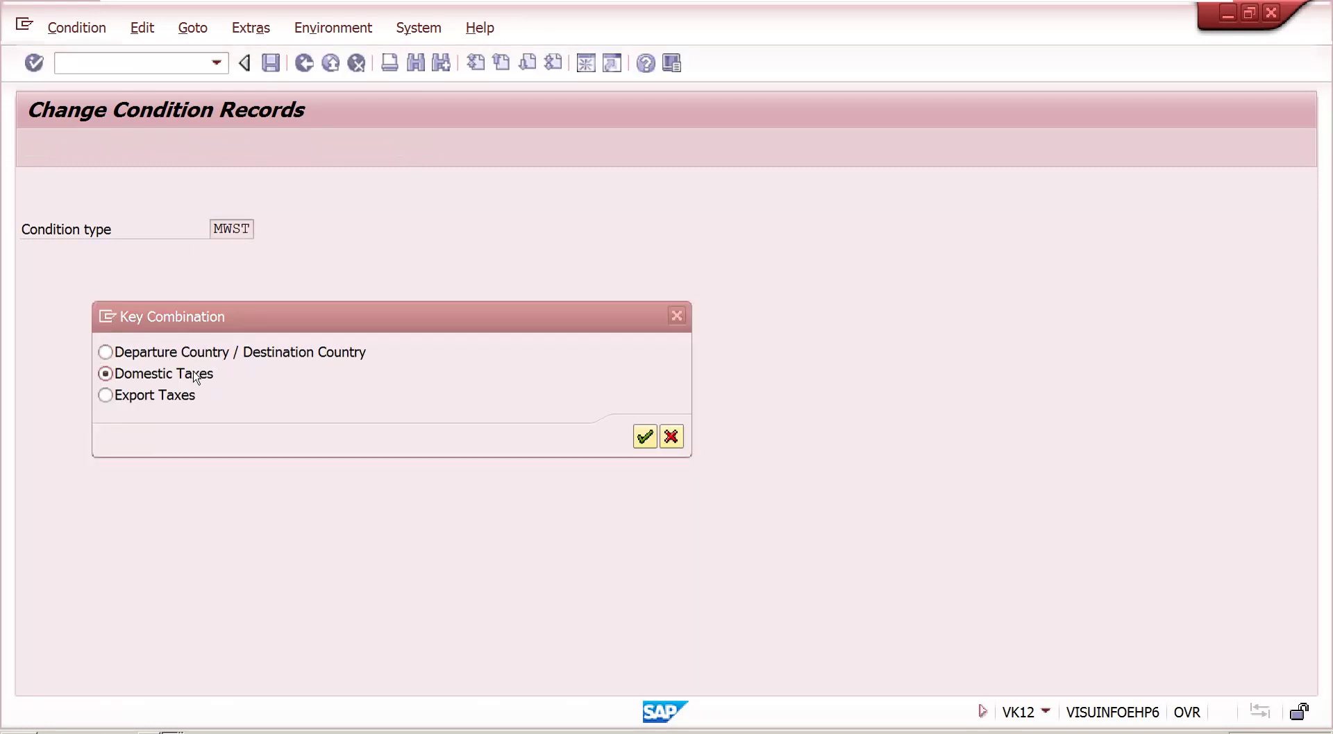
Step: Open the MWST record for country DE with customer and material tax class 1, and check its tax code
type("de")
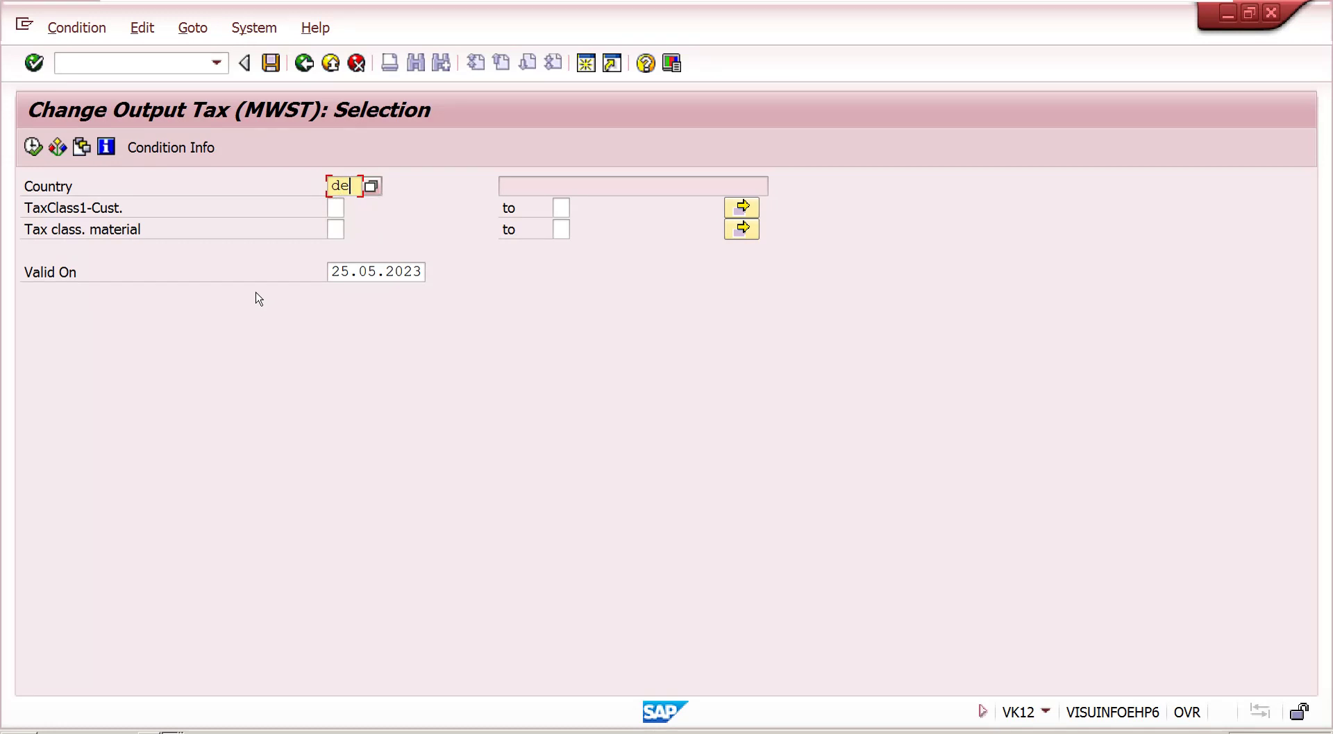
key("Tab")
type("11")
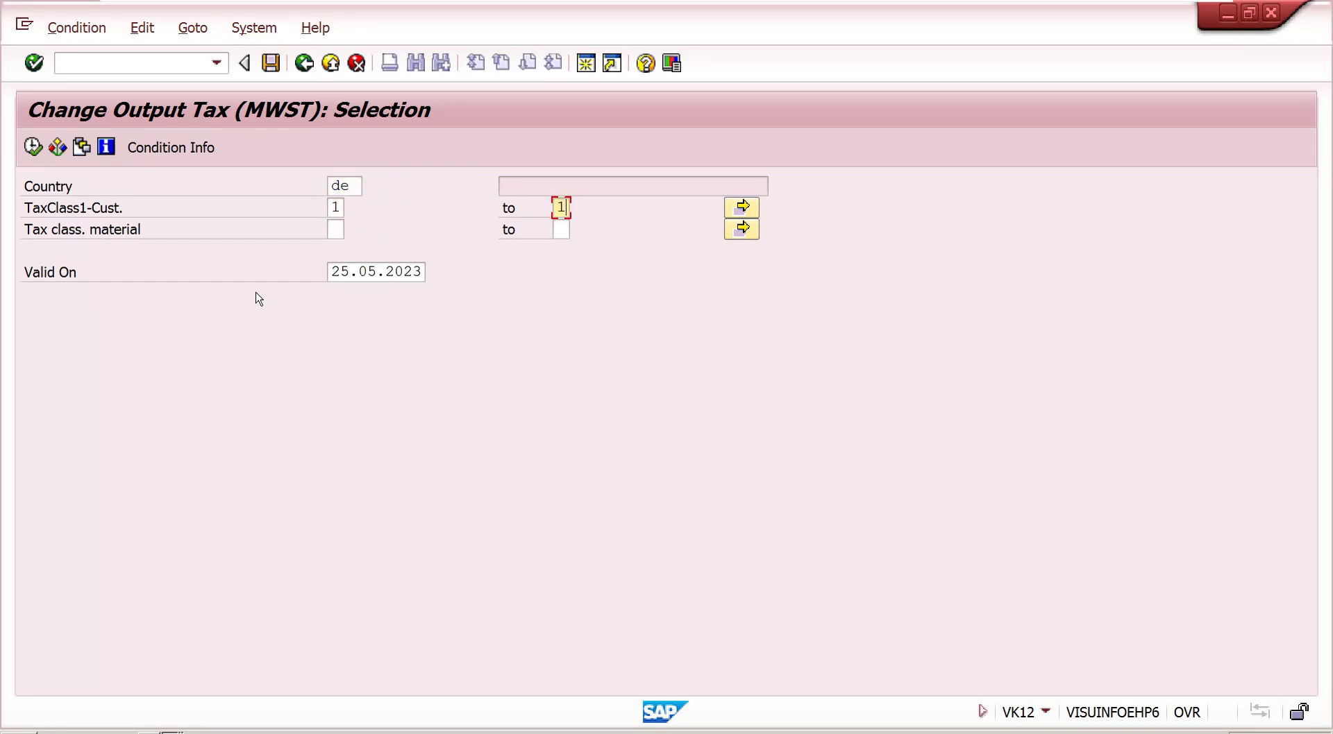
key("BackSpace")
key("Tab")
key("Tab")
type("1")
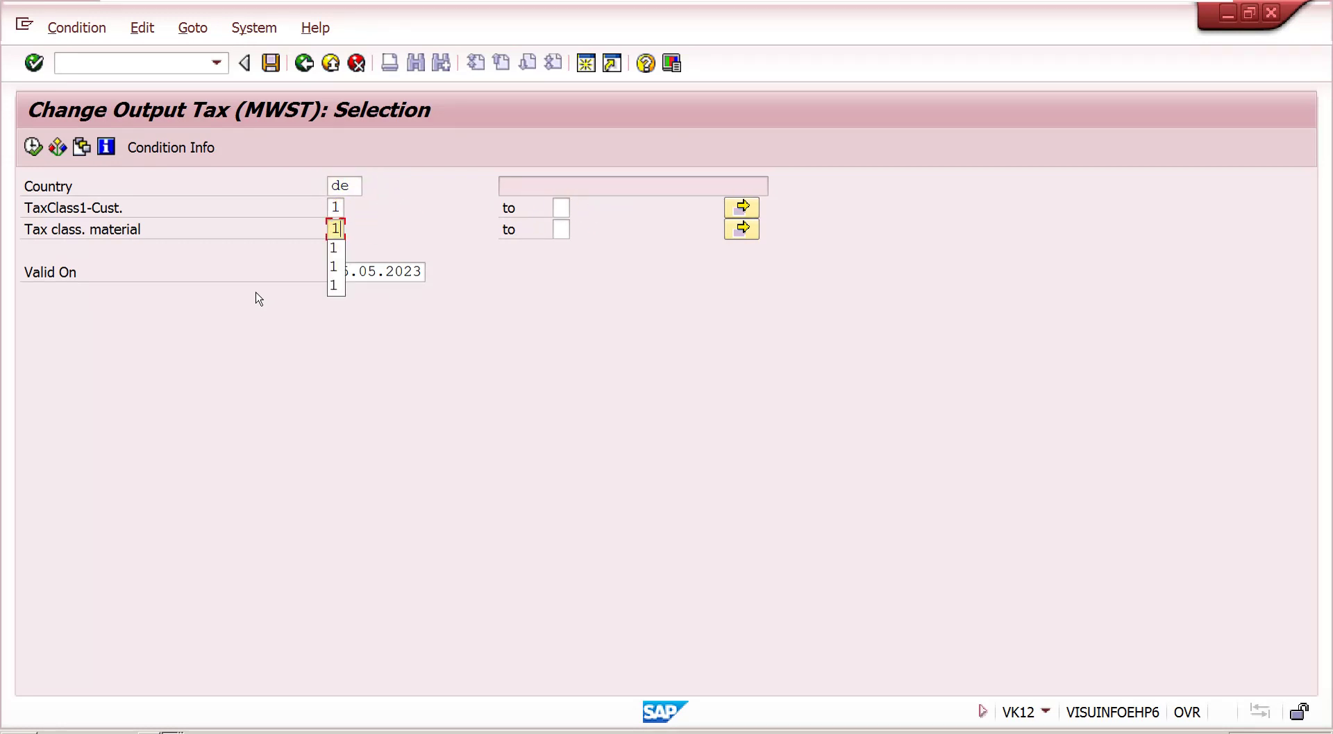
left_click(32, 146)
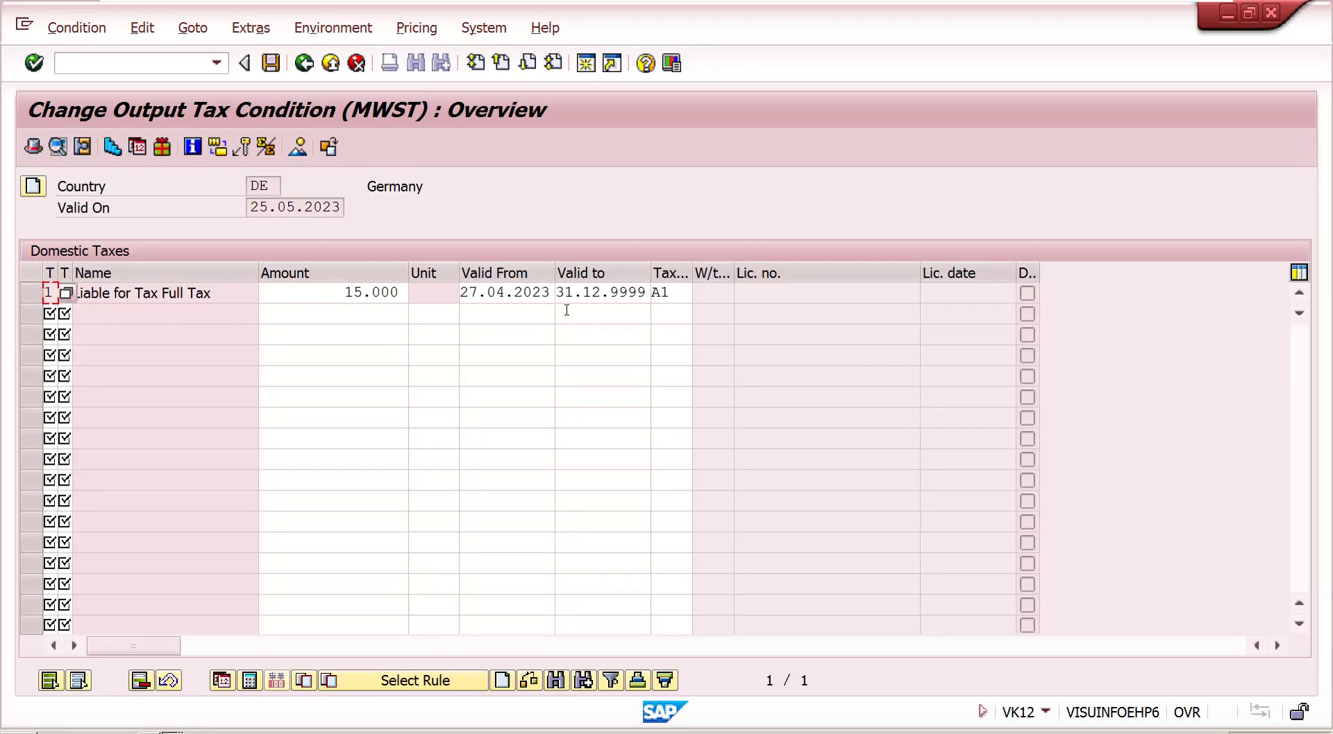
left_click(683, 295)
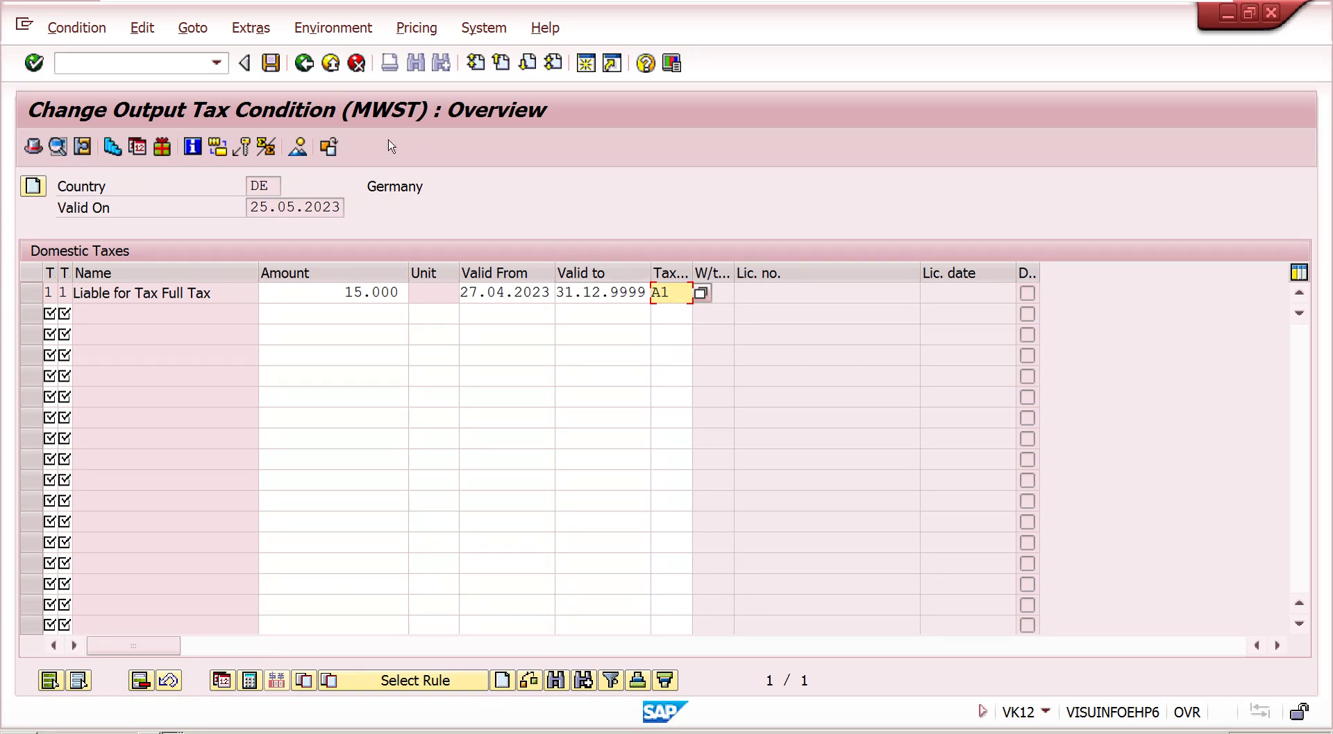
Step: Start transaction FTXP for country DE and open tax code A1
left_click(156, 61)
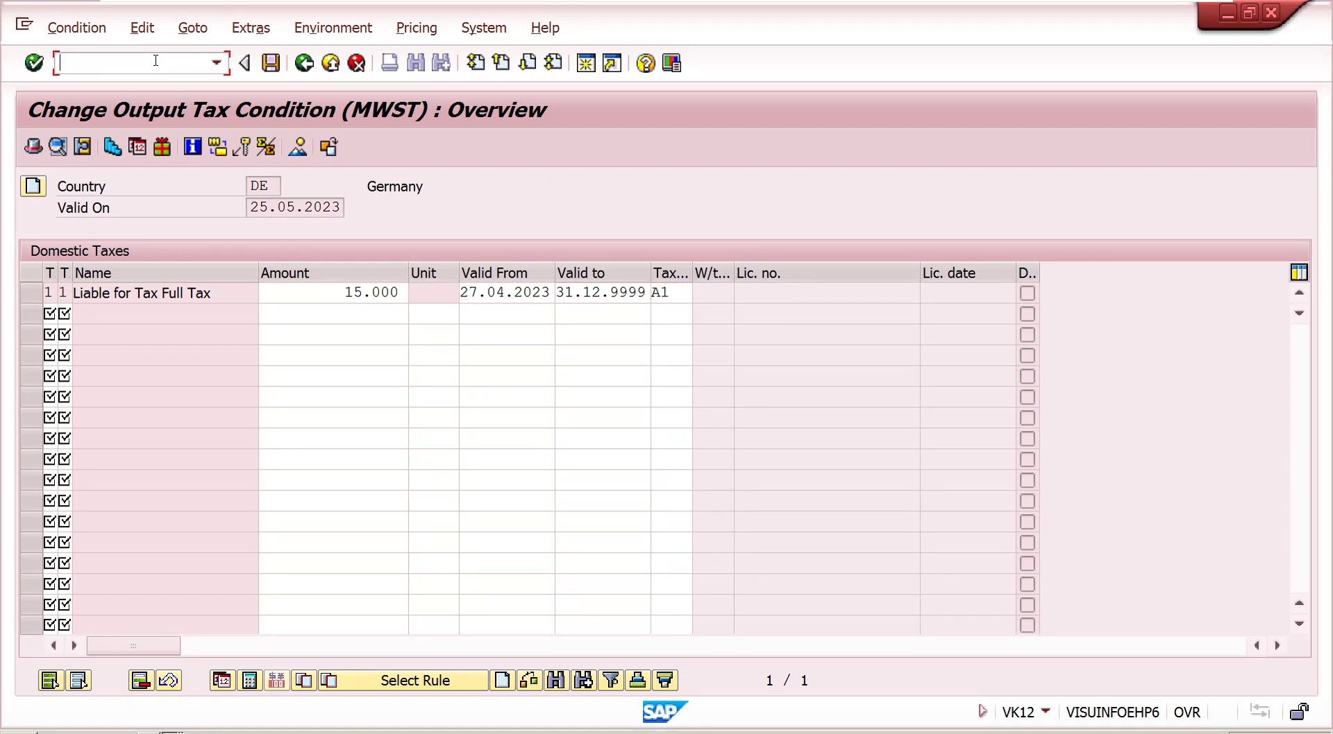
type("/nftxp")
key("Return")
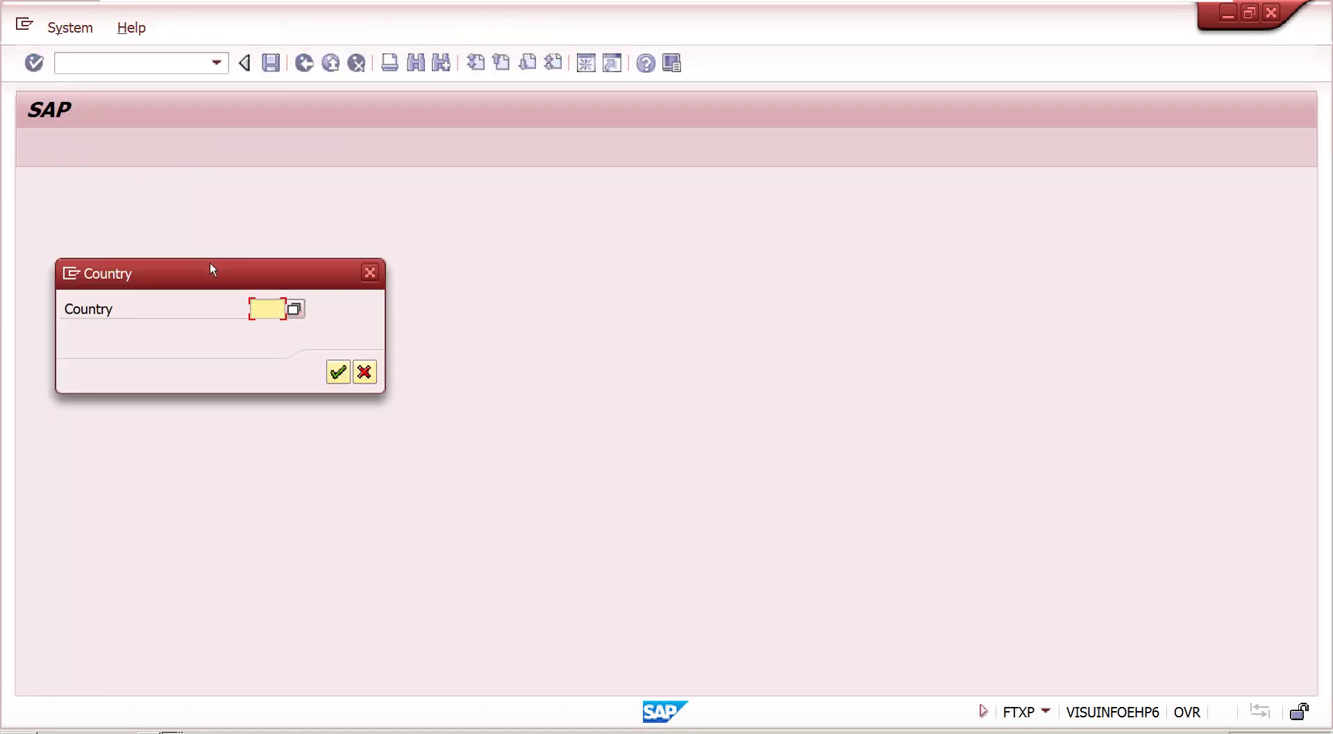
type("DE")
key("Return")
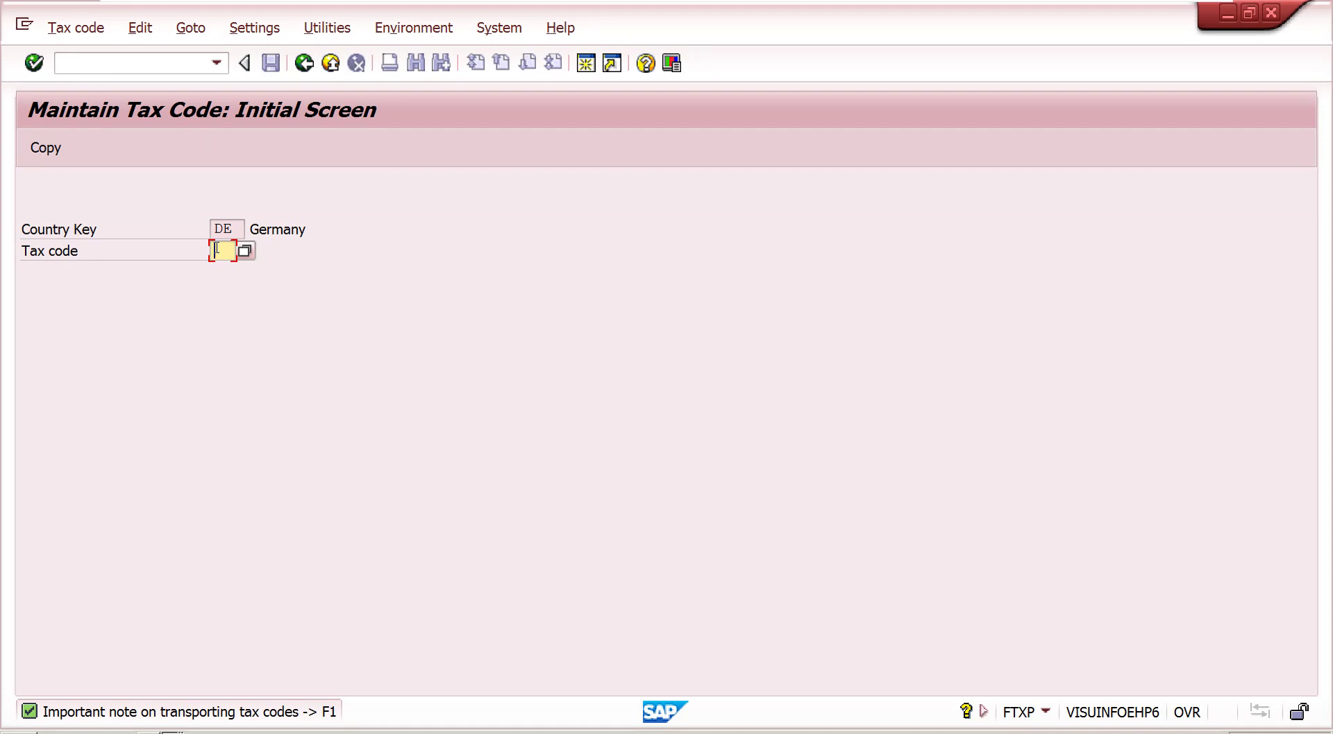
type("A1")
key("Return")
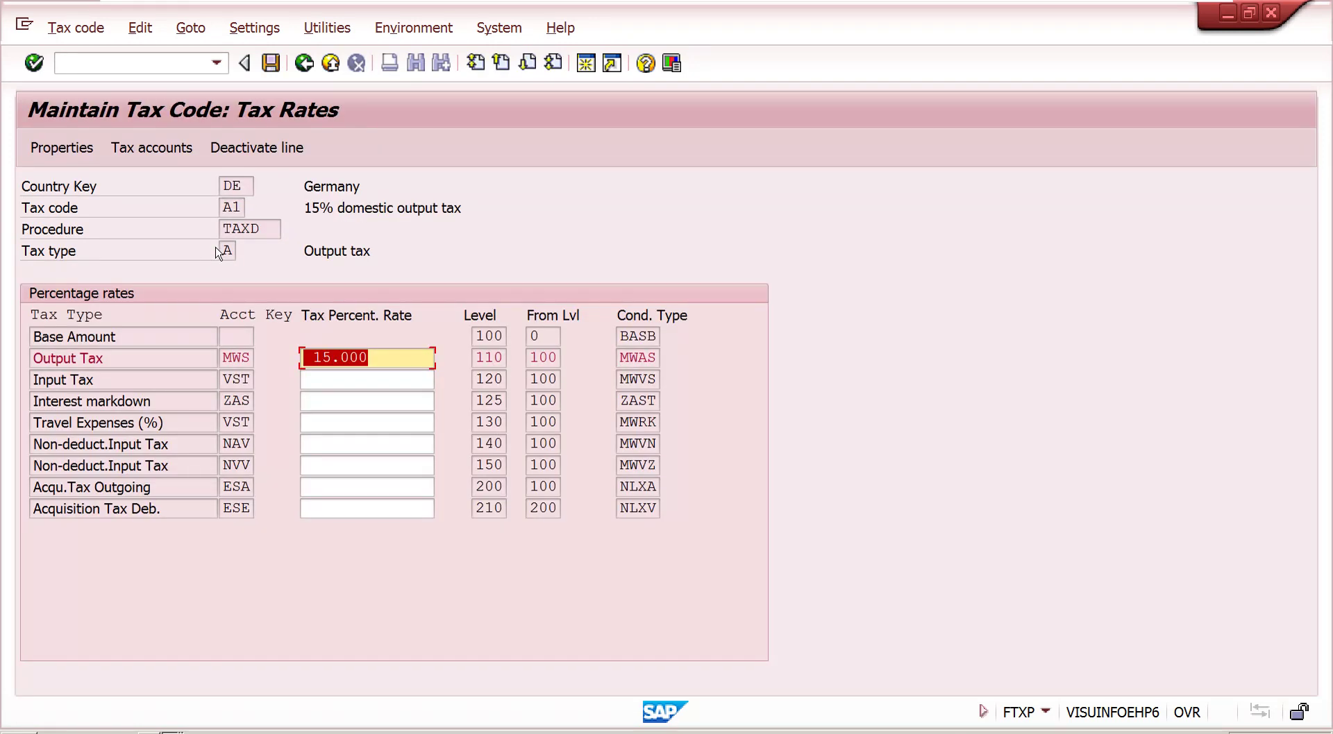
Step: Check the account key and tax percentage rate of the Output Tax line
left_click(236, 358)
double_click(379, 361)
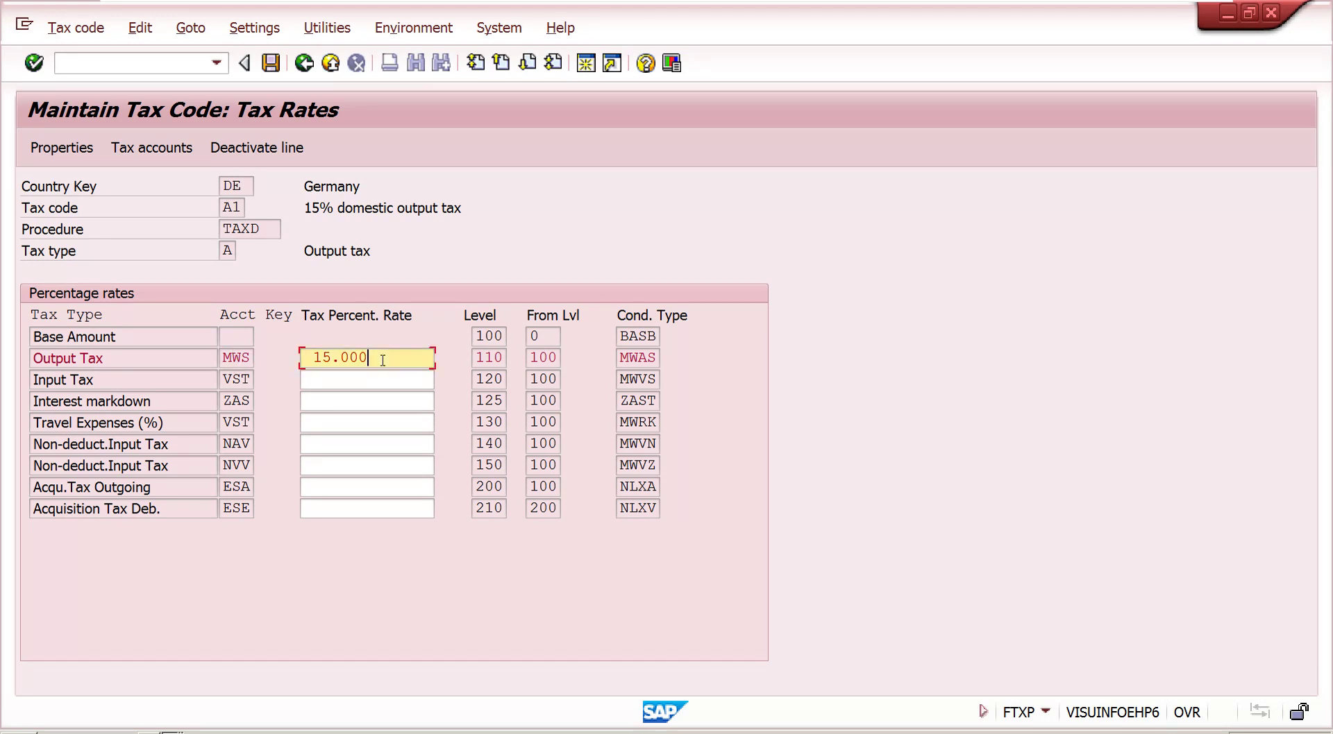
left_click(241, 358)
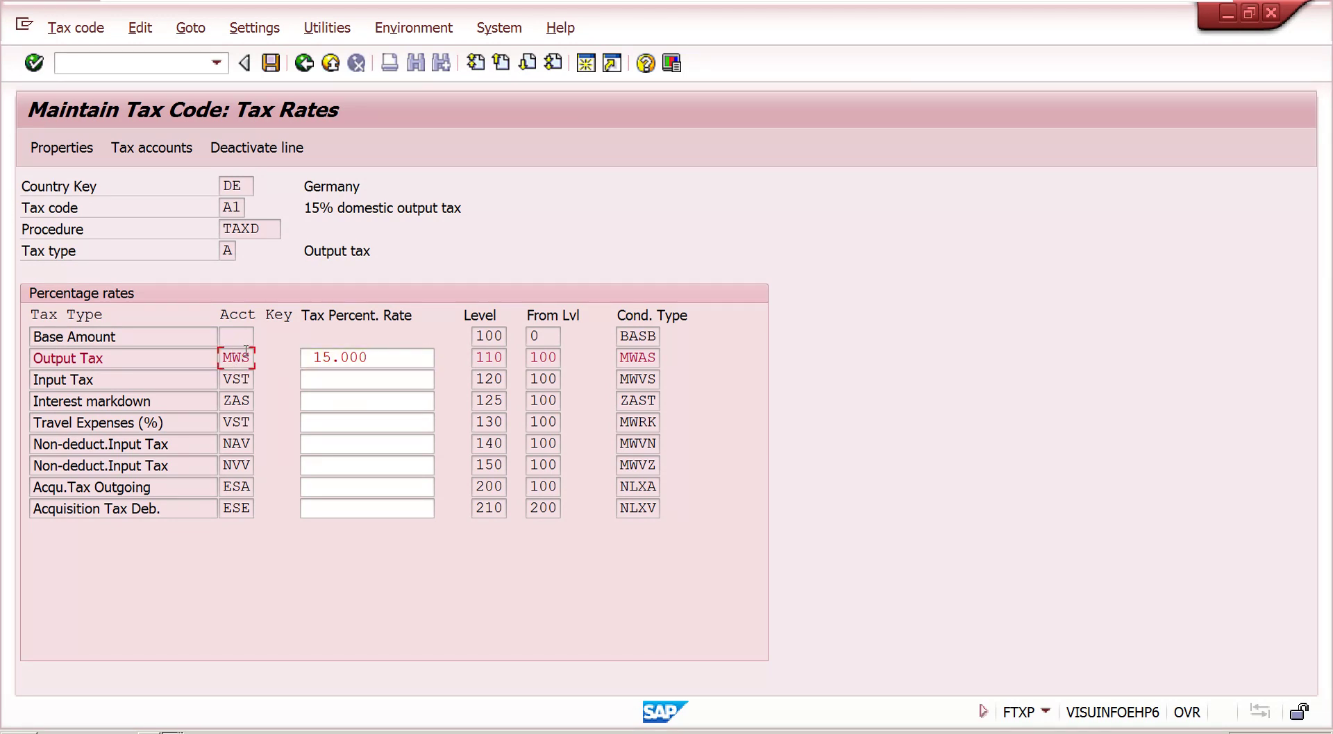
Step: Check the G/L account in the tax accounts for chart of accounts INT, and close them without changes
left_click(151, 148)
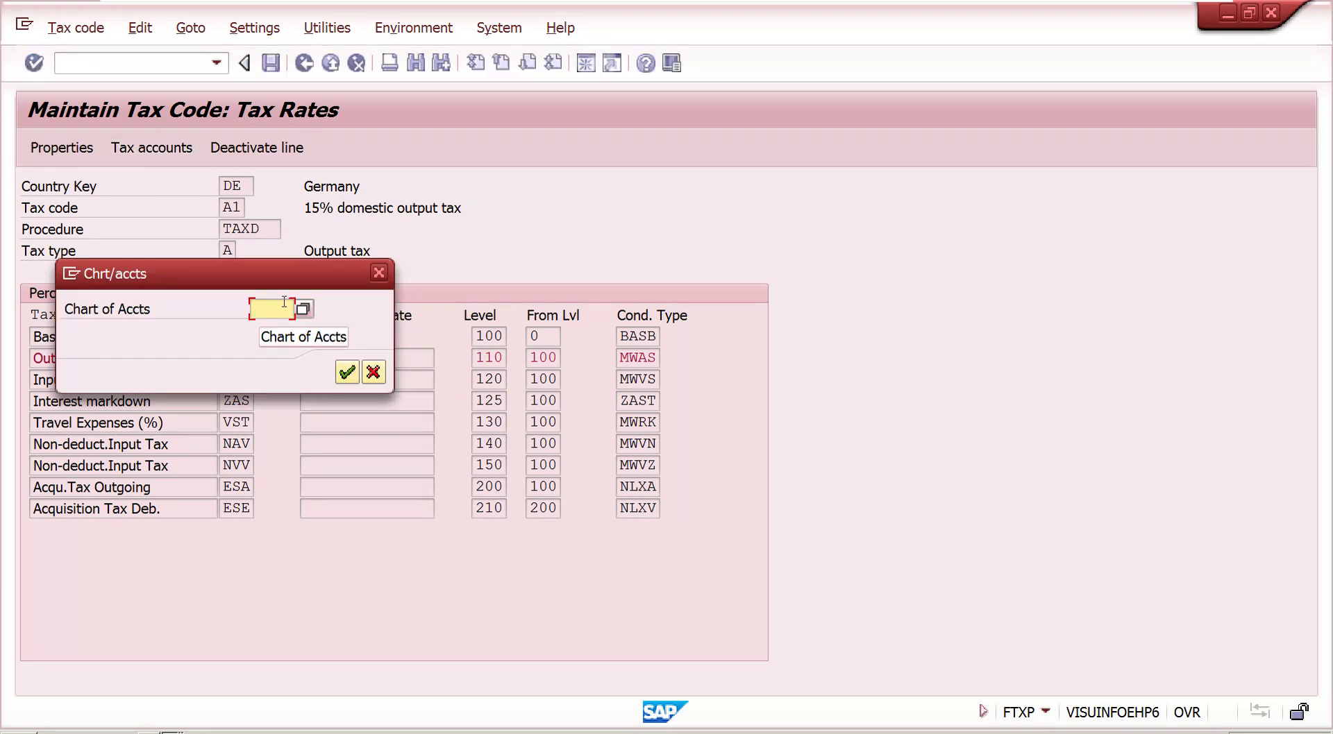
type("int")
key("Return")
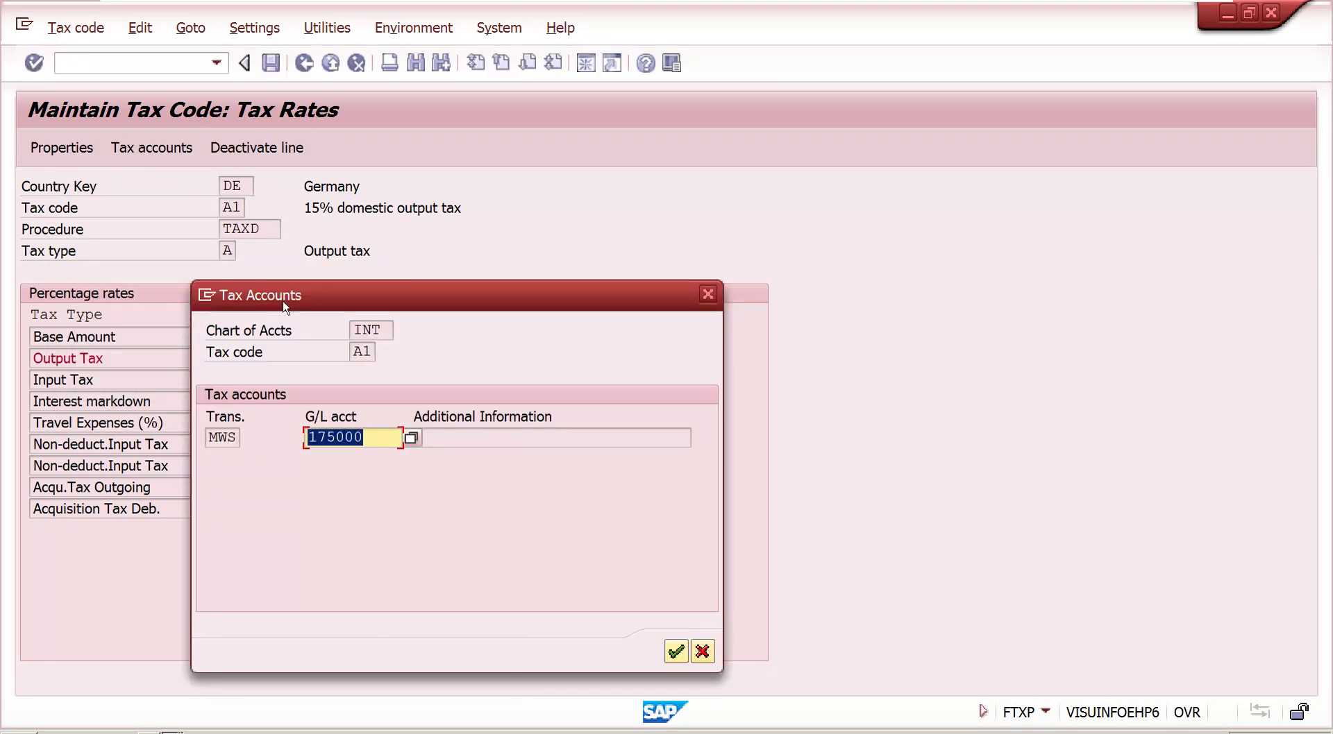
left_click(379, 442)
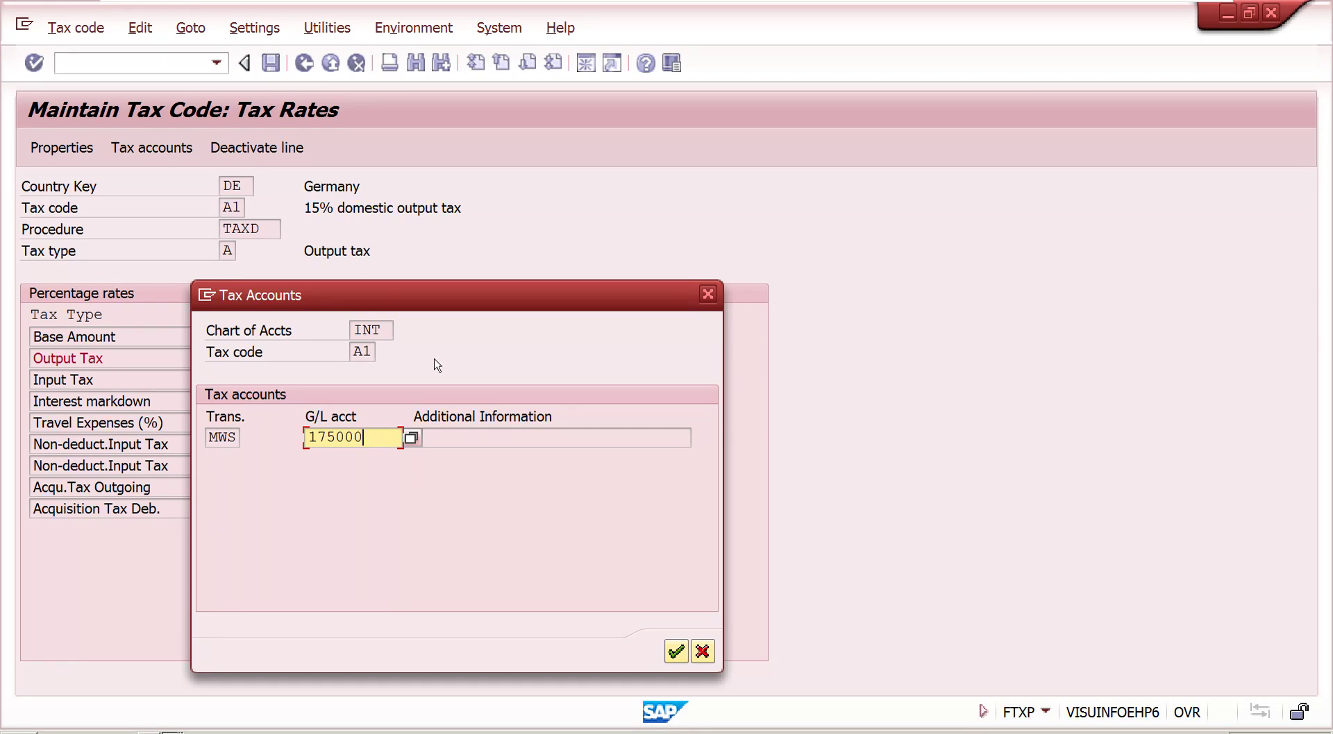
left_click(707, 295)
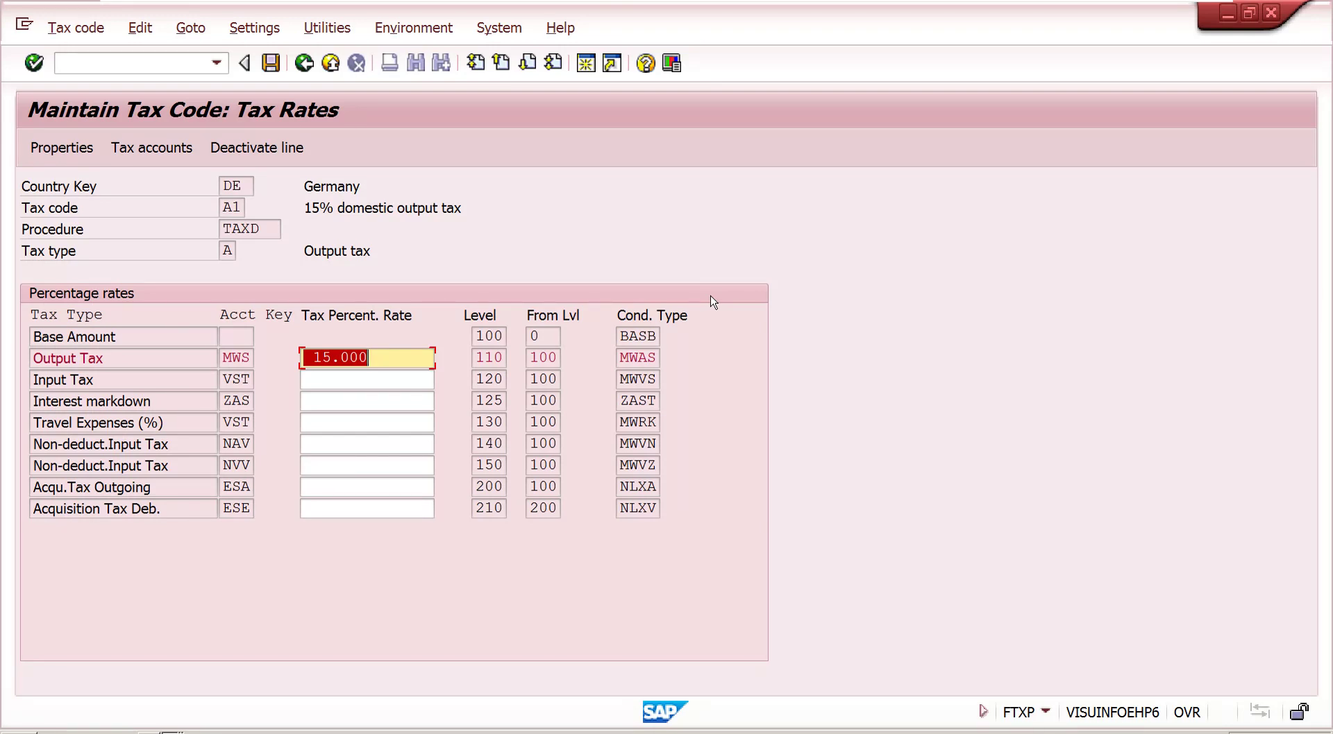
mouse_move(1148, 5)
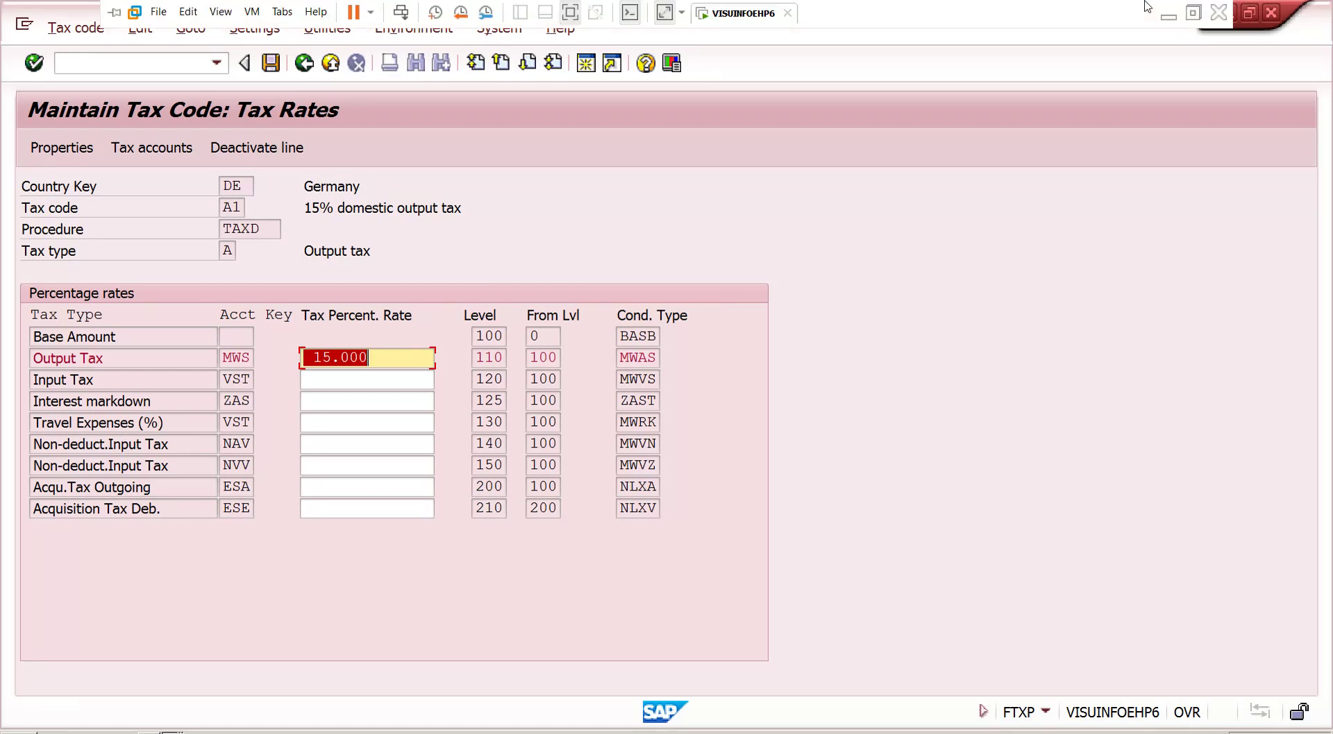